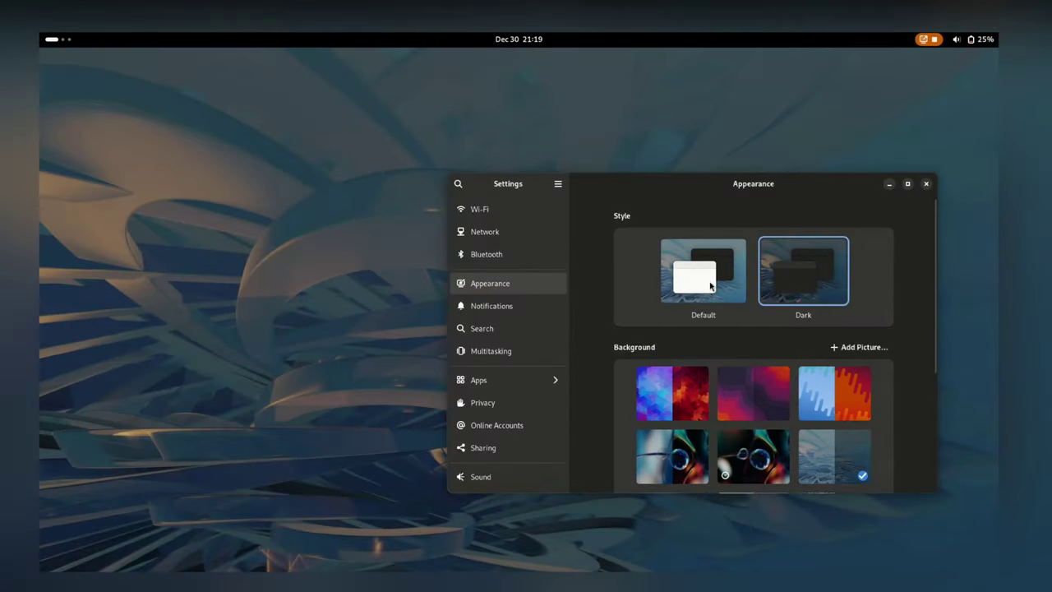
- Set the desktop style to Dark with the purple and red wave background, and close Settings
left_click(712, 285)
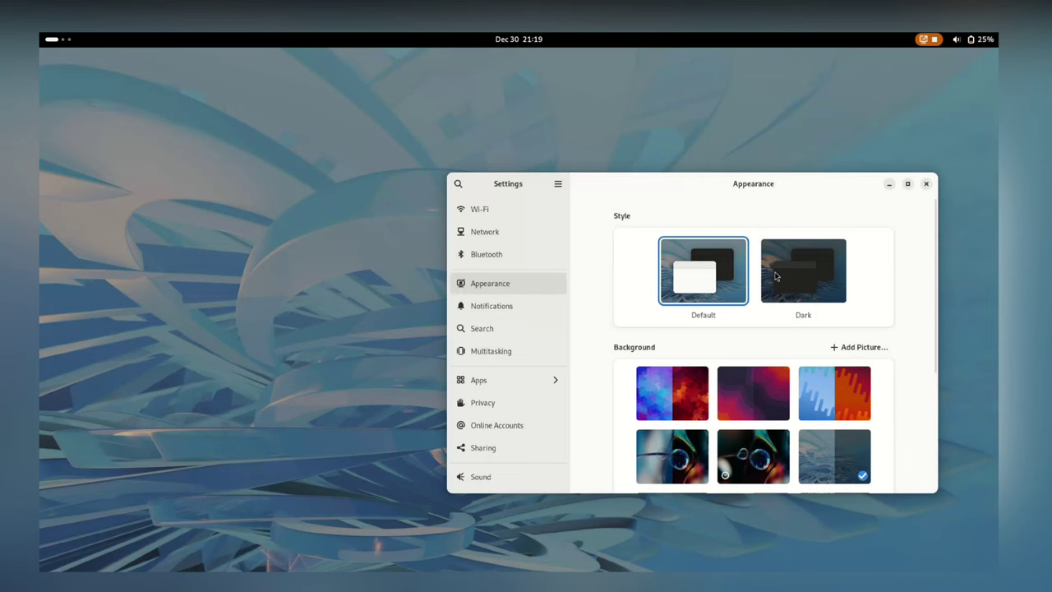
left_click(807, 274)
left_click(762, 394)
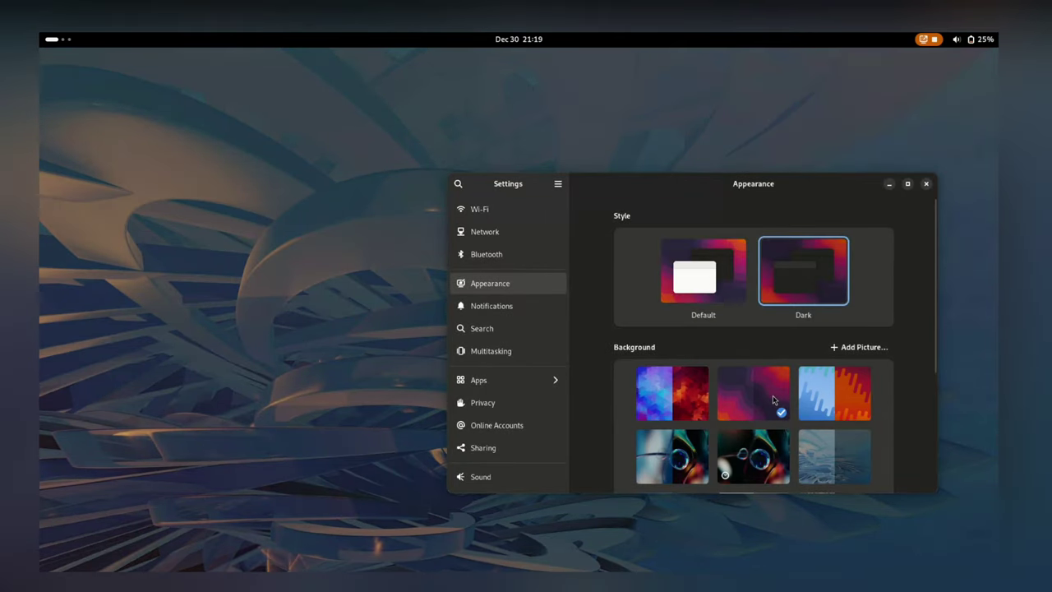
left_click(925, 184)
- Look through the Wi-Fi and Bluetooth quick settings, view the Settings window, and close it
left_click(973, 39)
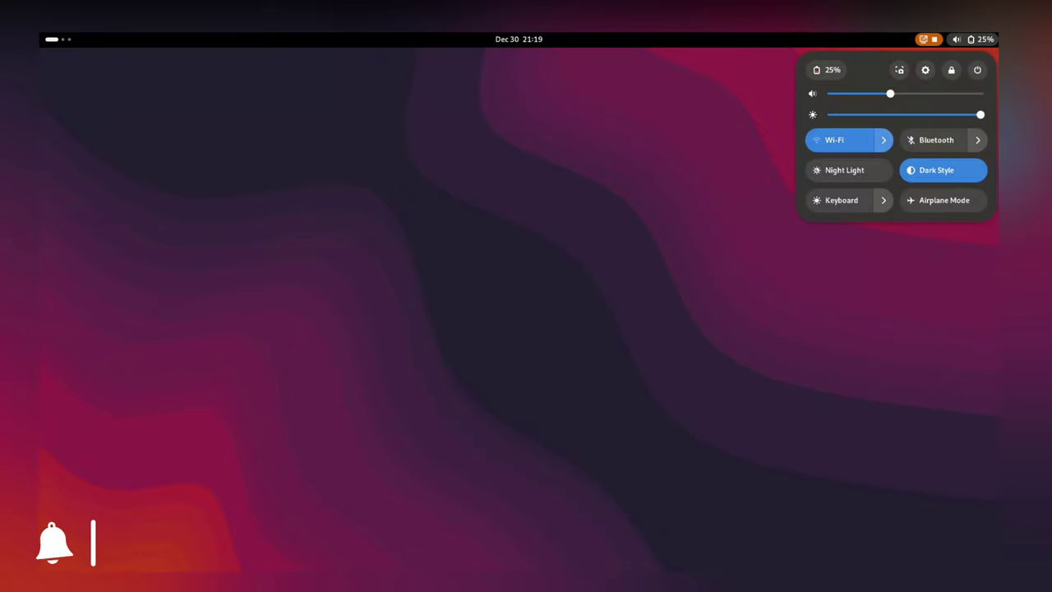
left_click(977, 142)
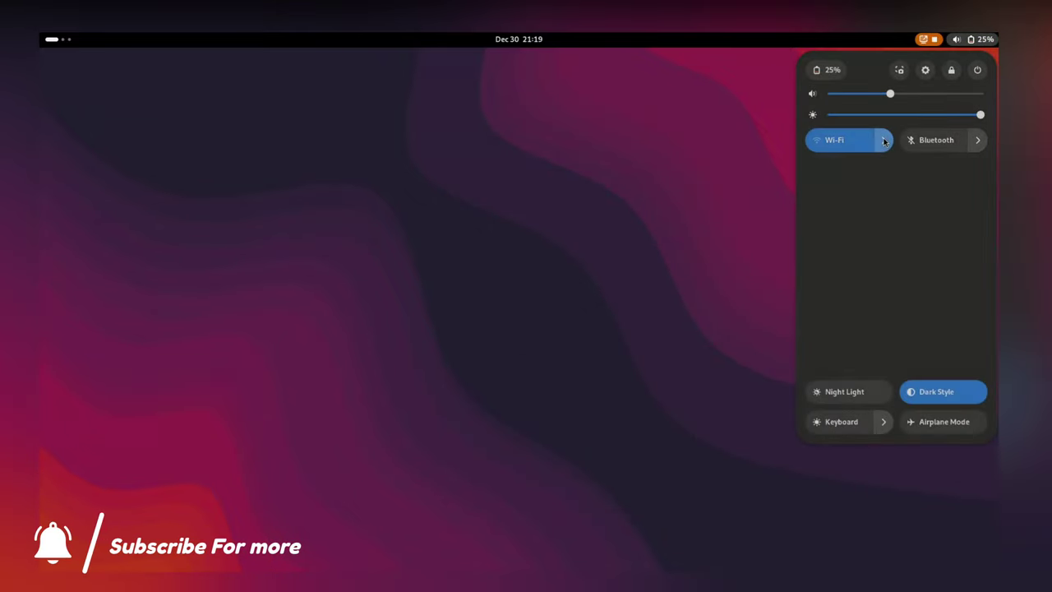
left_click(977, 141)
left_click(977, 142)
left_click(978, 141)
left_click(977, 141)
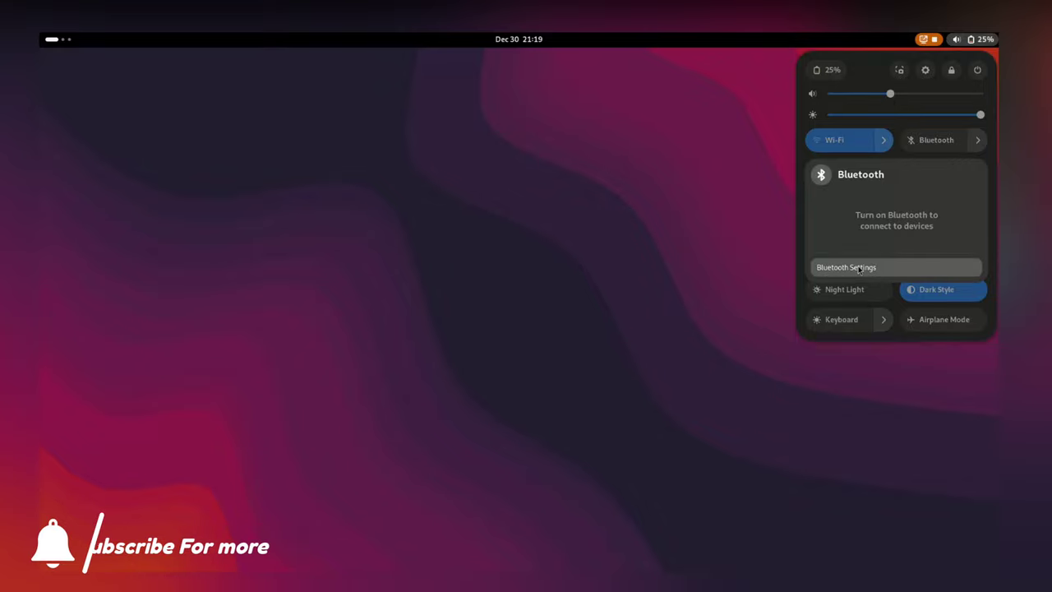
left_click(863, 269)
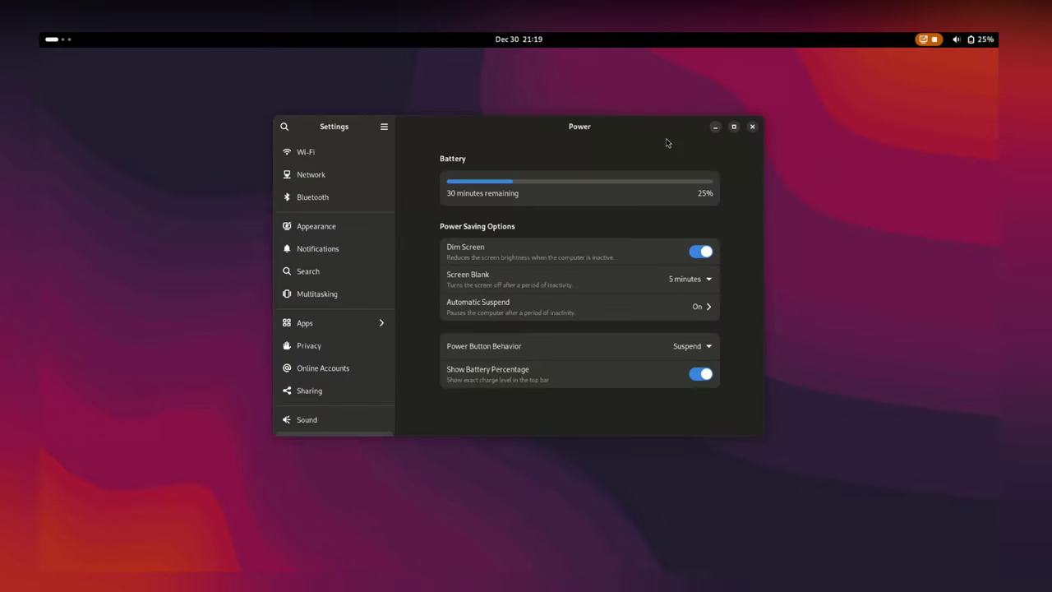
key("ctrl+q")
- View the notification area and calendar, advance the calendar to February 2024, and dismiss it
left_click(511, 39)
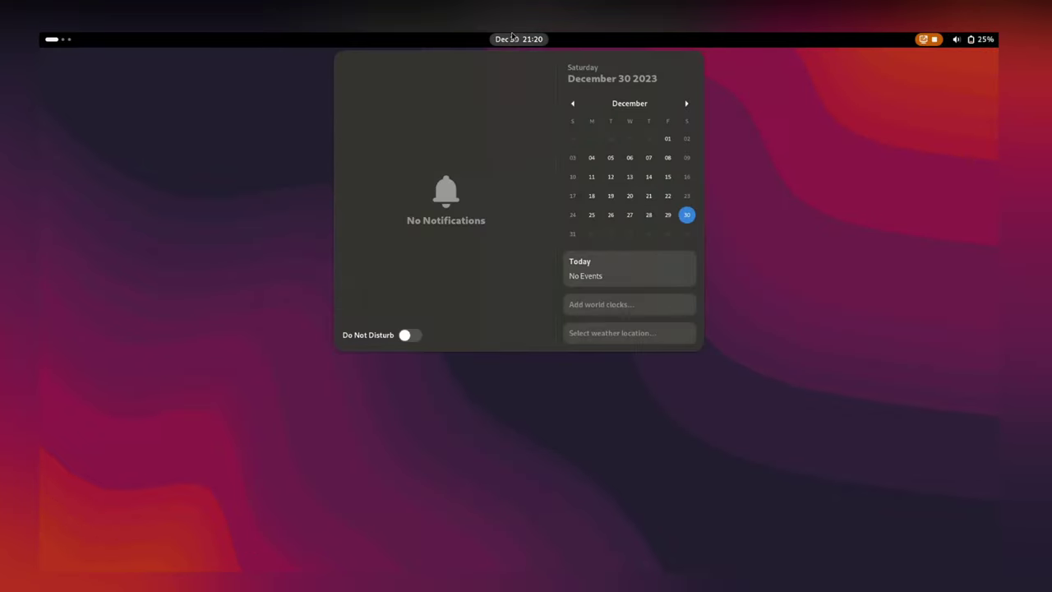
left_click(511, 39)
left_click(511, 39)
left_click(687, 102)
left_click(687, 102)
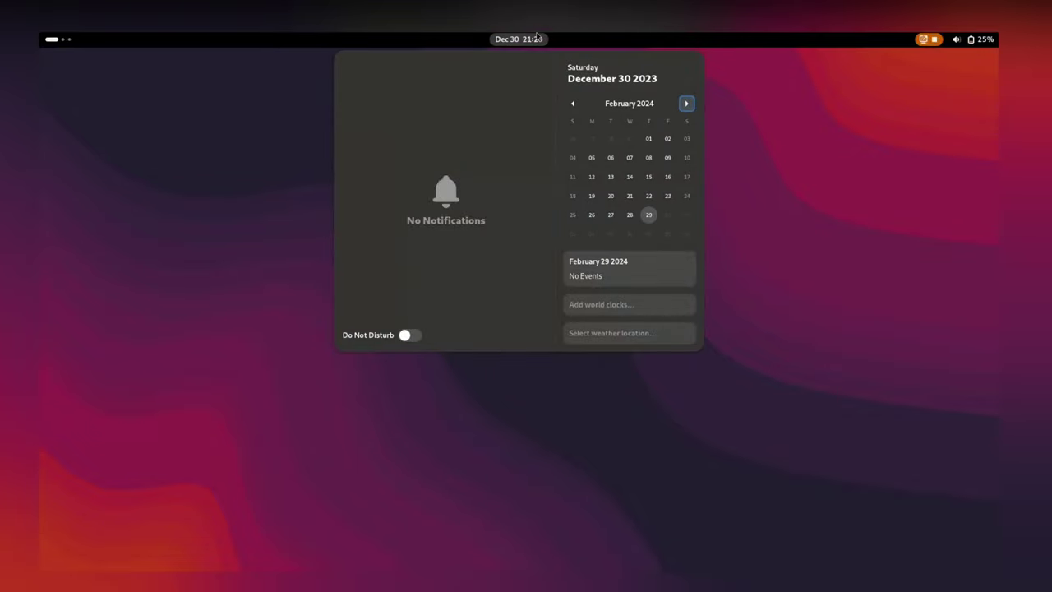
key("Escape")
- View the Activities overview and the grid of installed applications, and return to the empty desktop
left_click(68, 38)
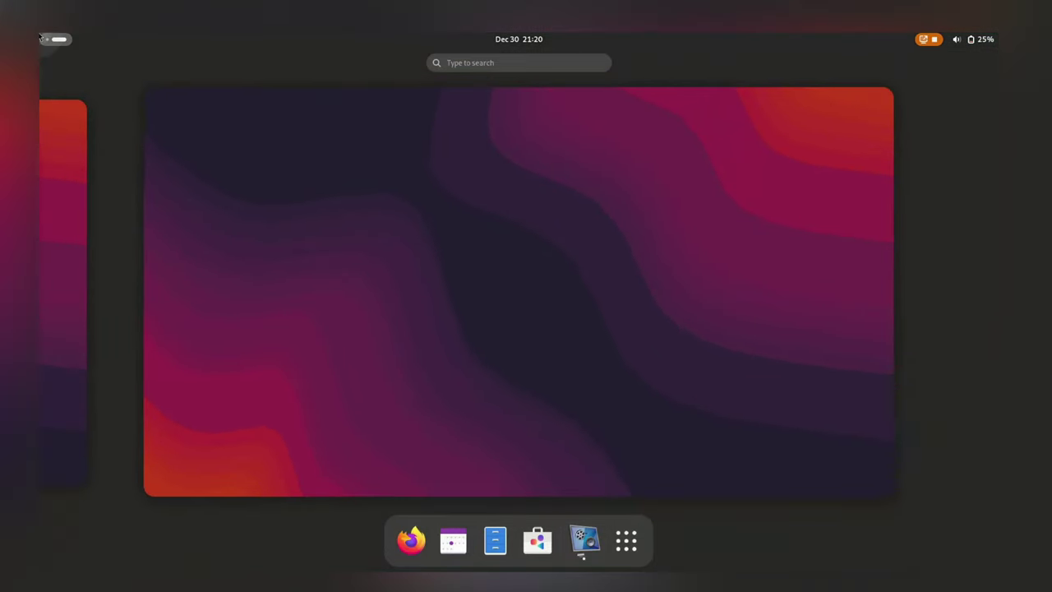
key("super")
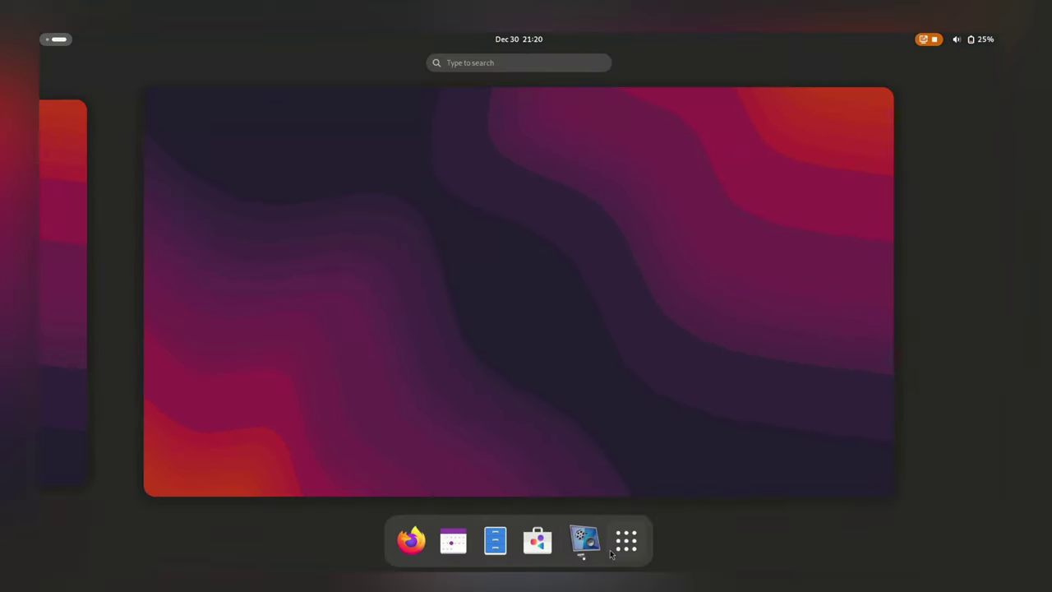
left_click(622, 538)
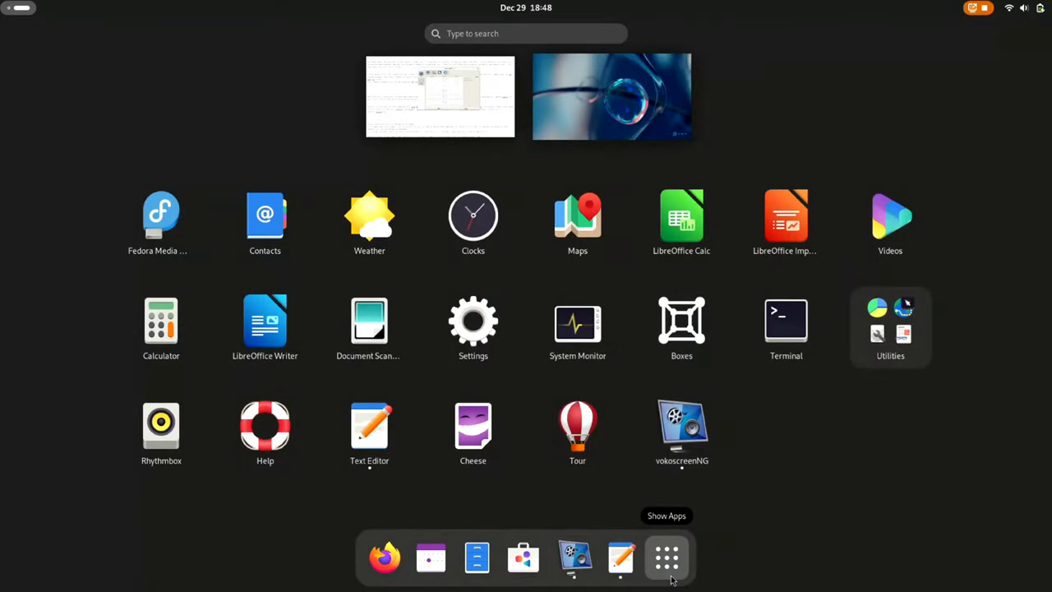
left_click(670, 575)
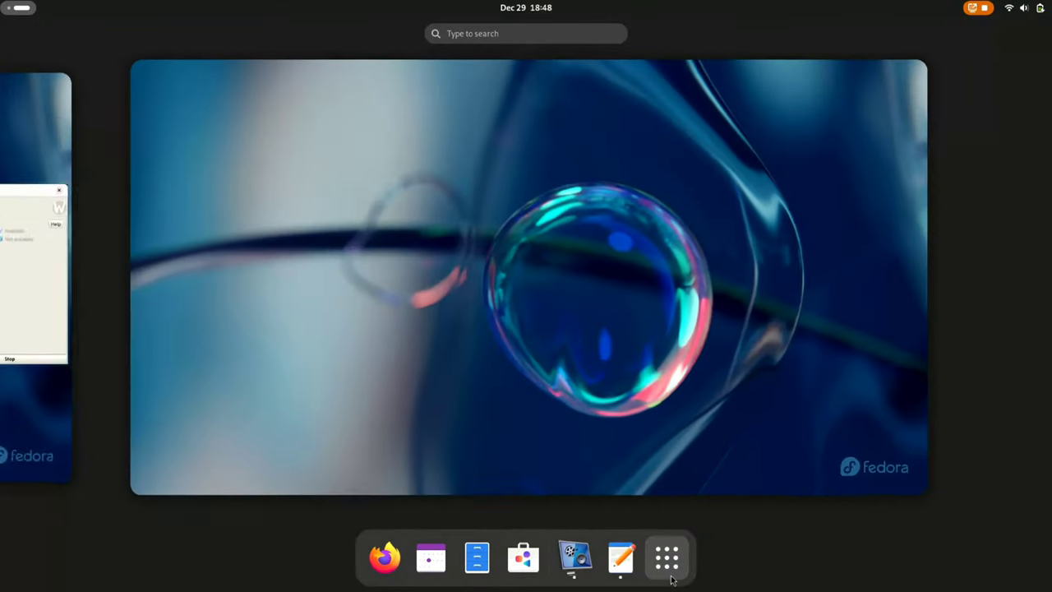
left_click(648, 450)
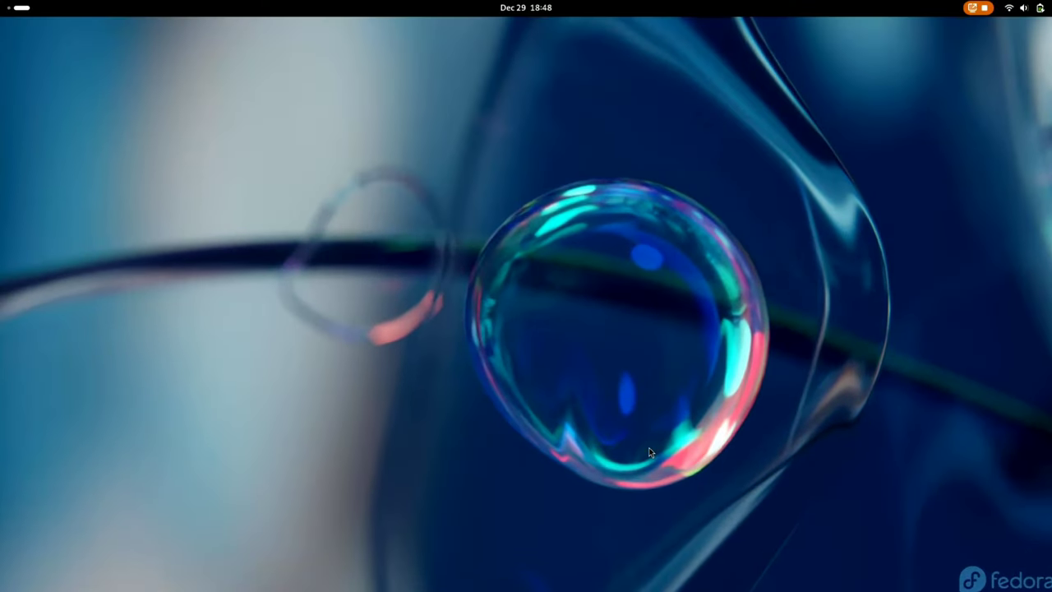
- Open Settings and enable Tap to Click for the touchpad in Mouse & Touchpad
key("super")
type("sett")
left_click(518, 94)
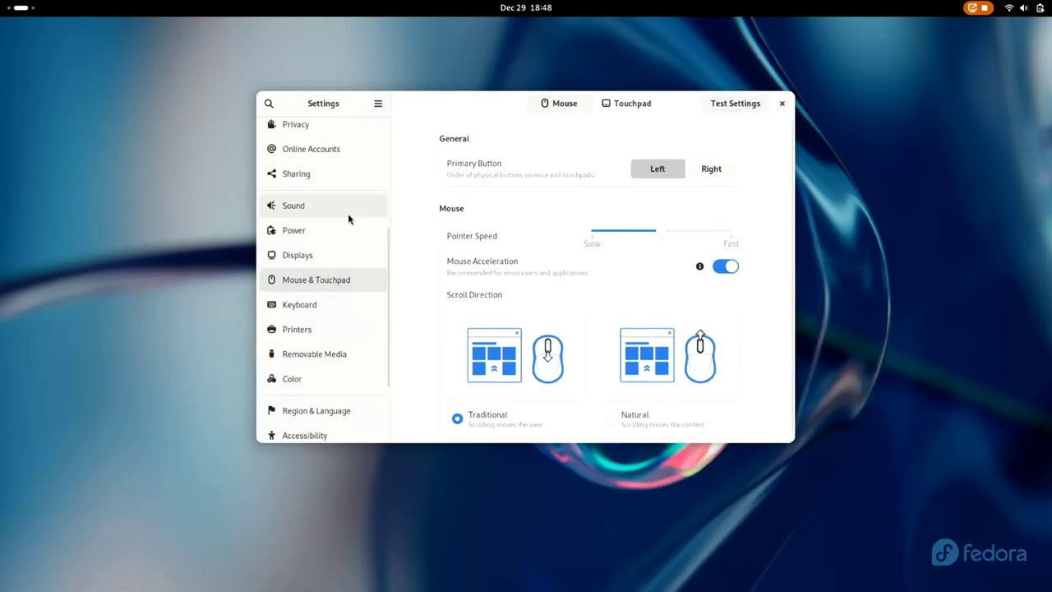
left_click(321, 256)
left_click(317, 279)
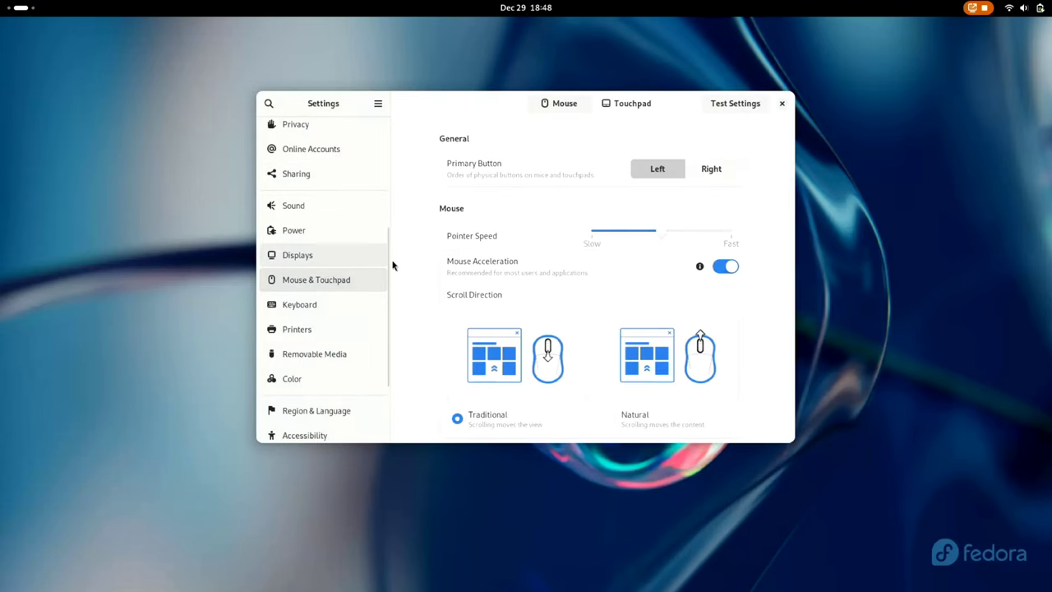
left_click(627, 109)
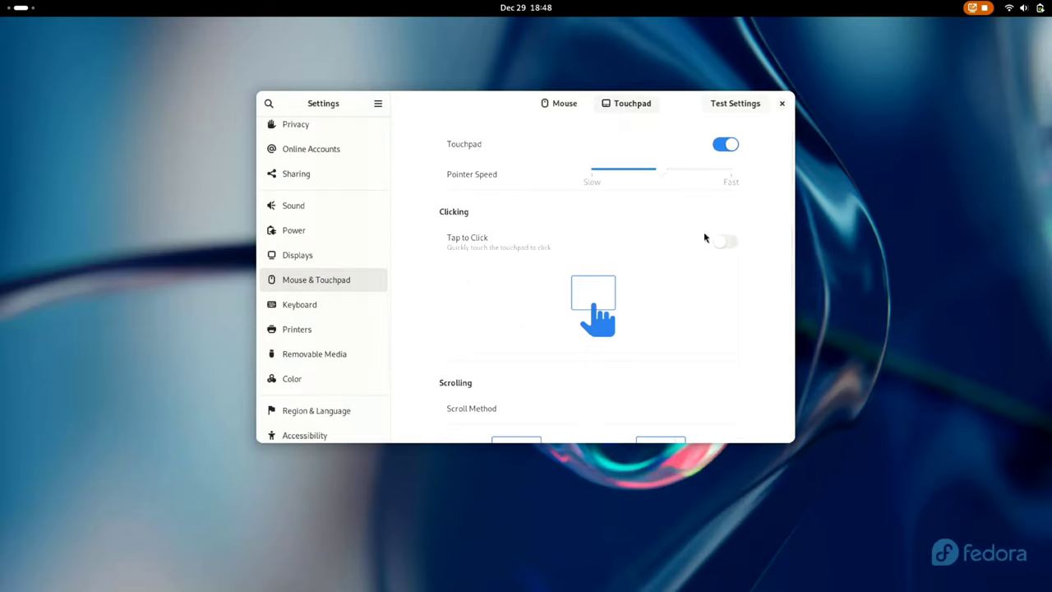
left_click(723, 243)
left_click(547, 103)
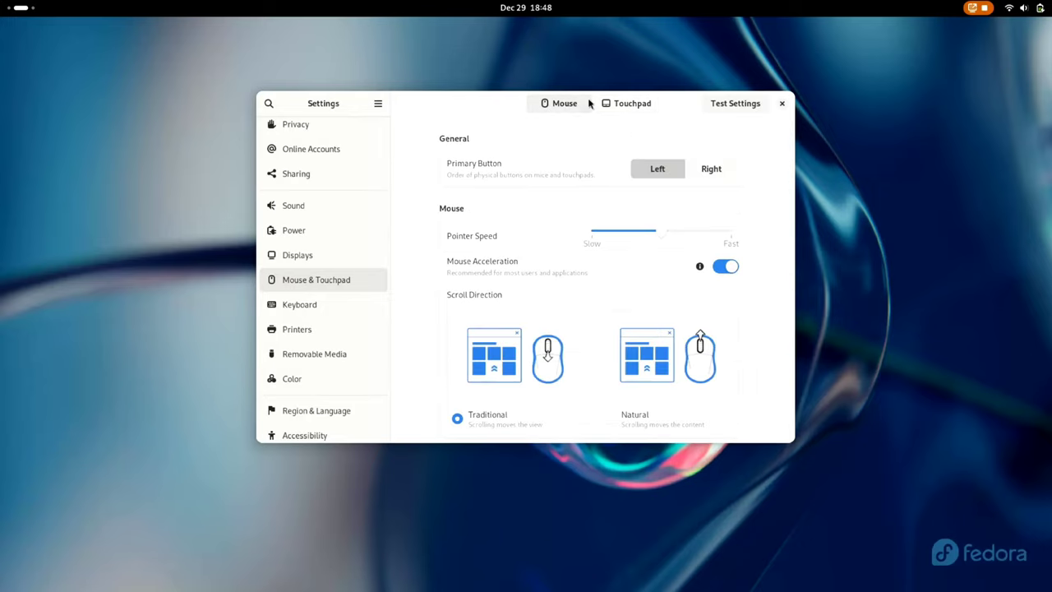
left_click(608, 103)
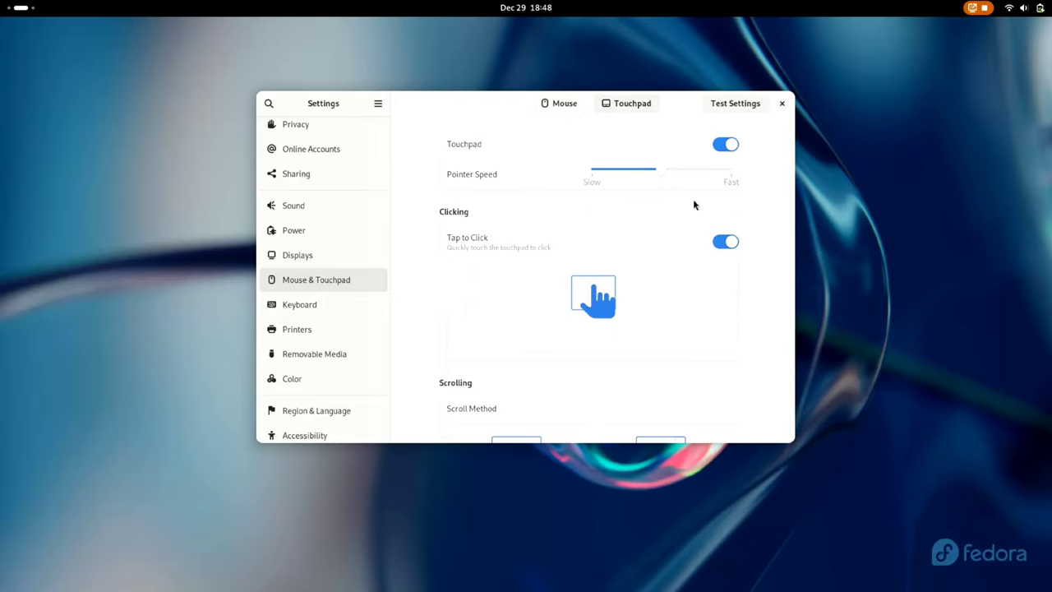
- Enable Show Battery Percentage in the Power settings
left_click(318, 257)
left_click(321, 233)
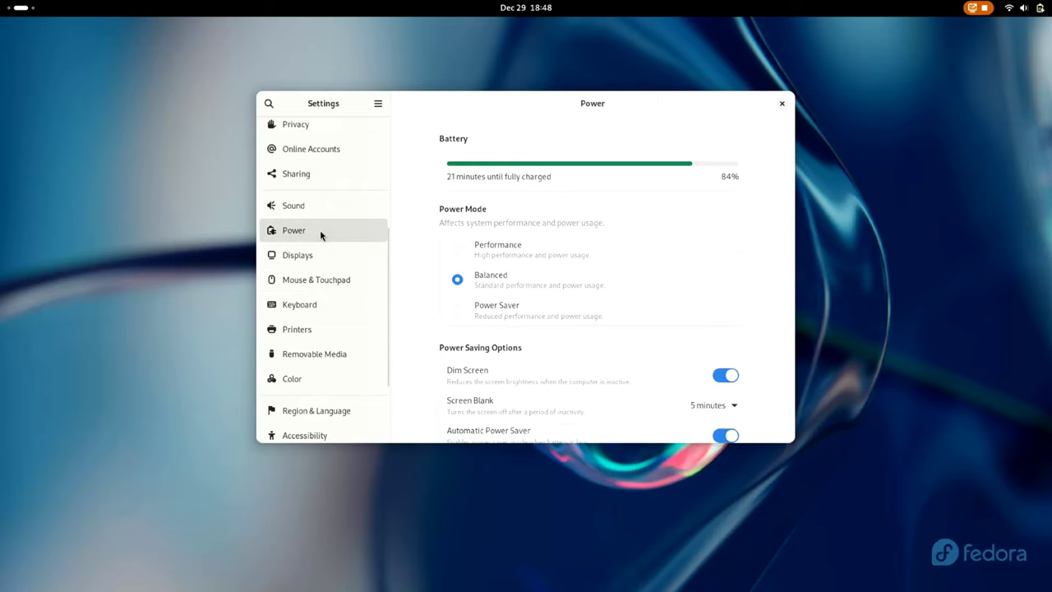
scroll(429, 274, "down", 3)
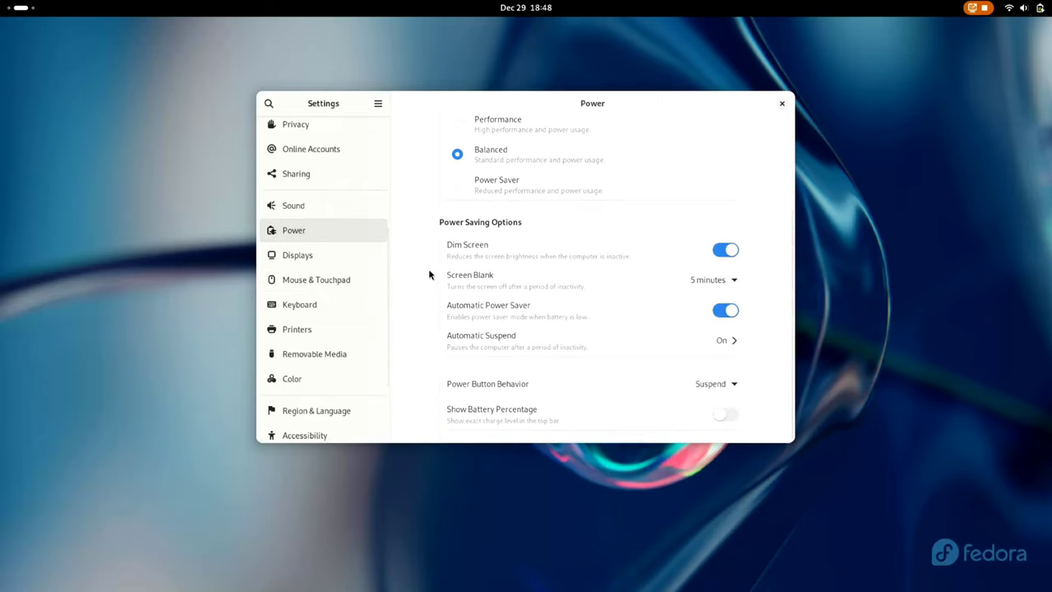
left_click(725, 416)
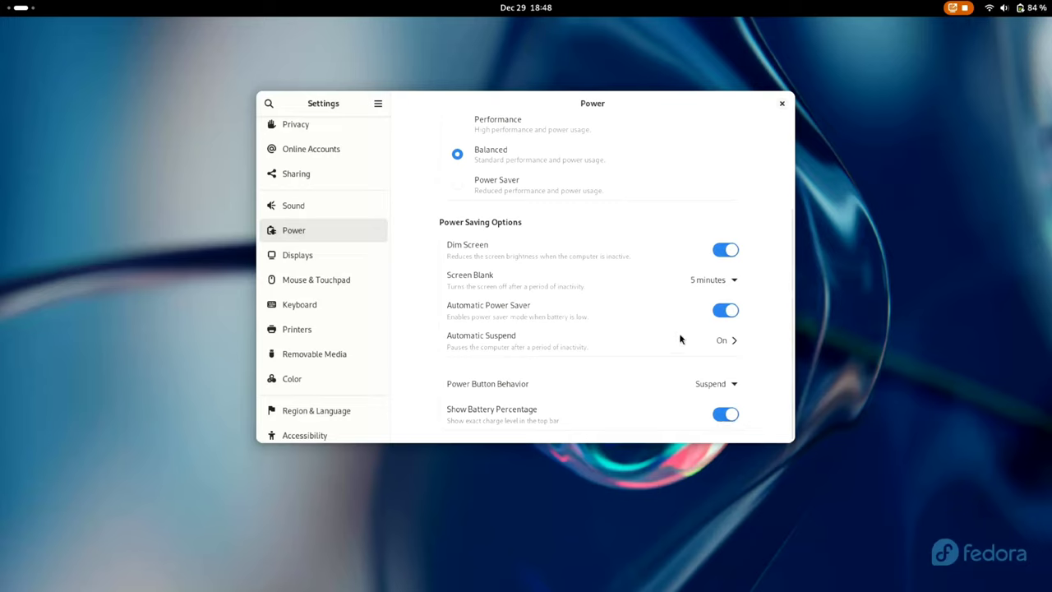
- Switch the Appearance style to Dark and view the Multitasking settings
scroll(680, 339, "up", 3)
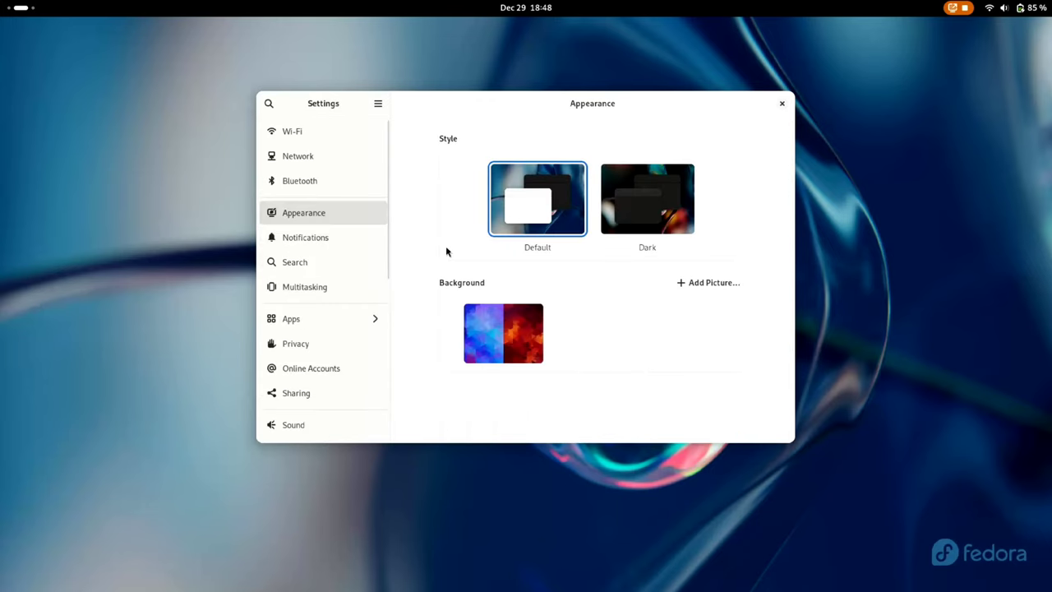
left_click(642, 208)
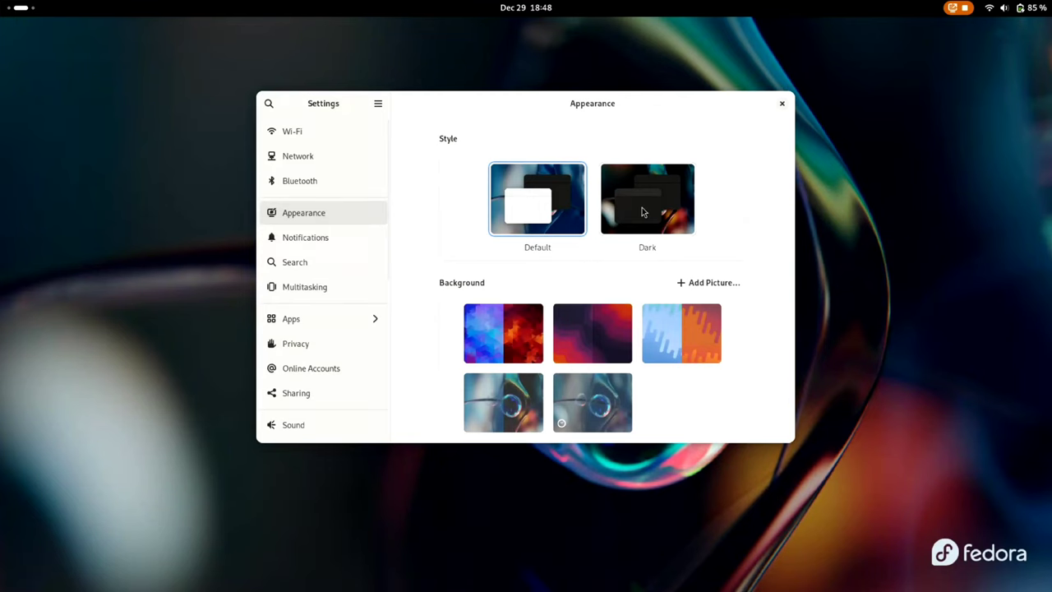
left_click(643, 212)
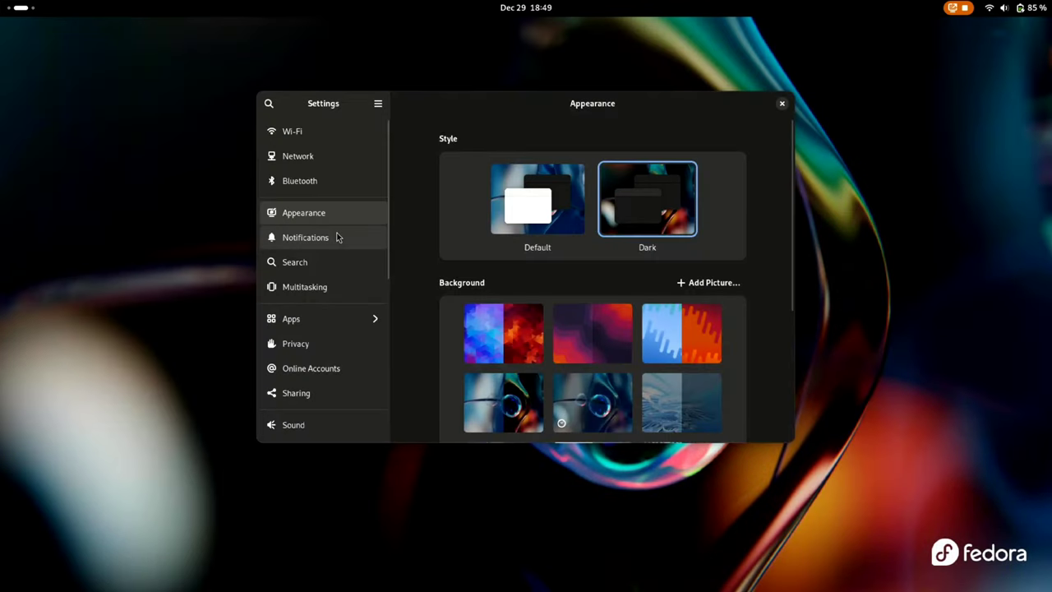
left_click(317, 287)
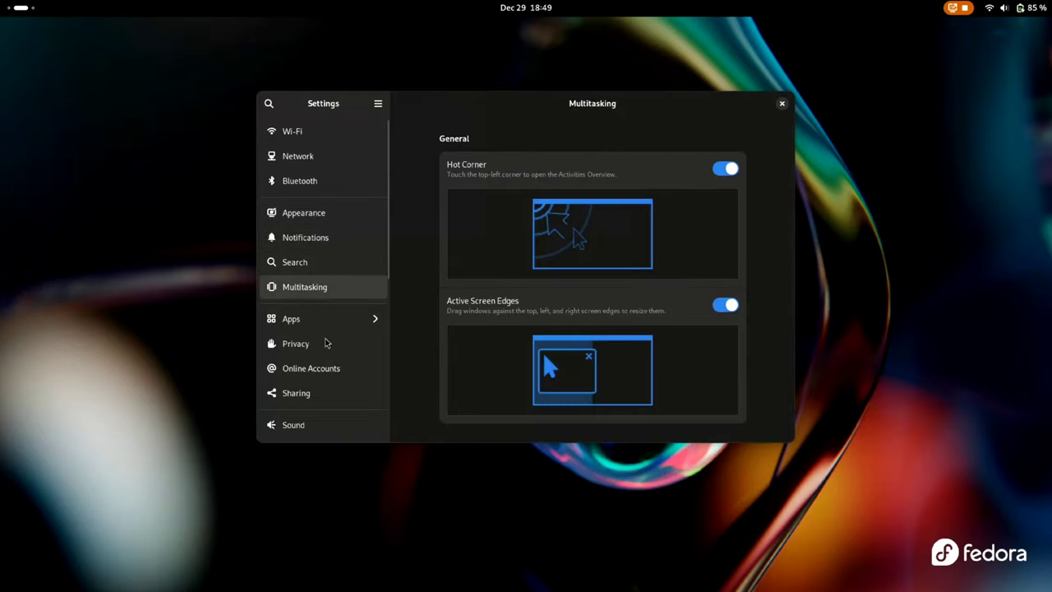
scroll(327, 343, "down", 5)
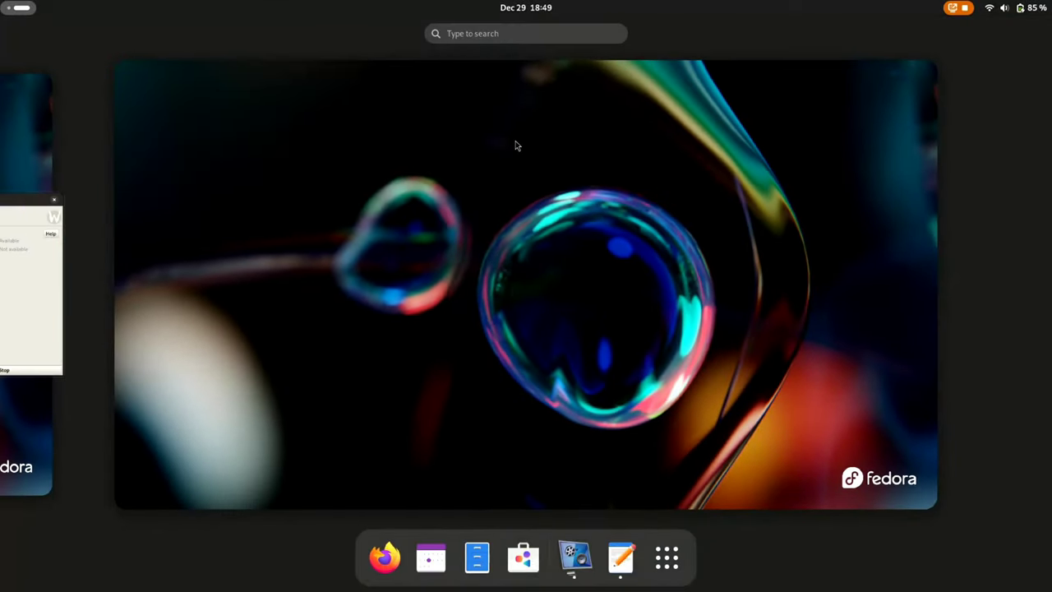
- Switch to Terminal, move its window toward the screen's center, and run "sudo dnf update -y", authorizing it with the account password
type("term")
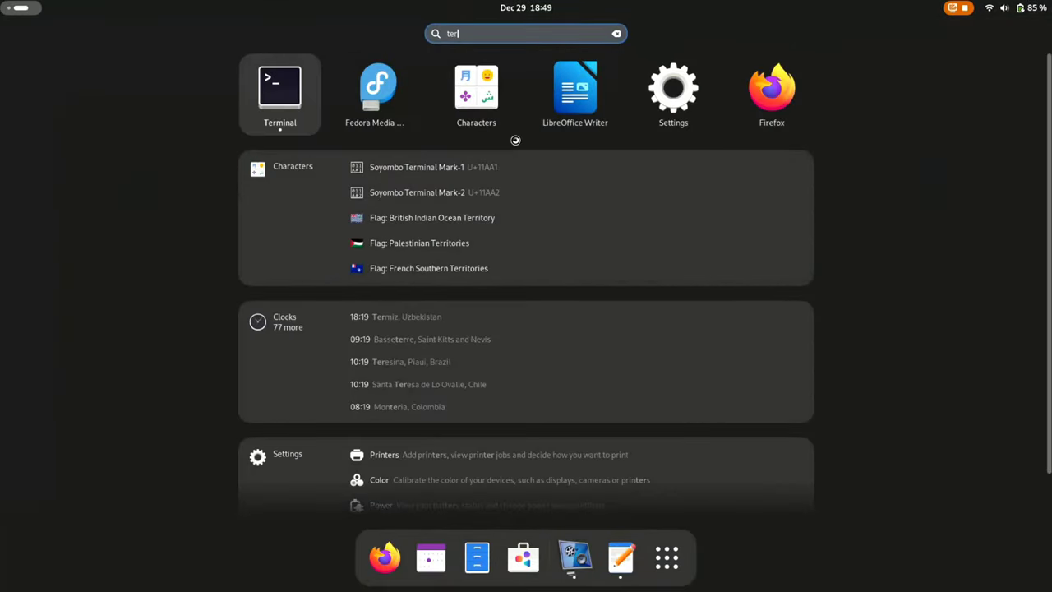
key("Return")
left_click_drag(372, 49, 472, 171)
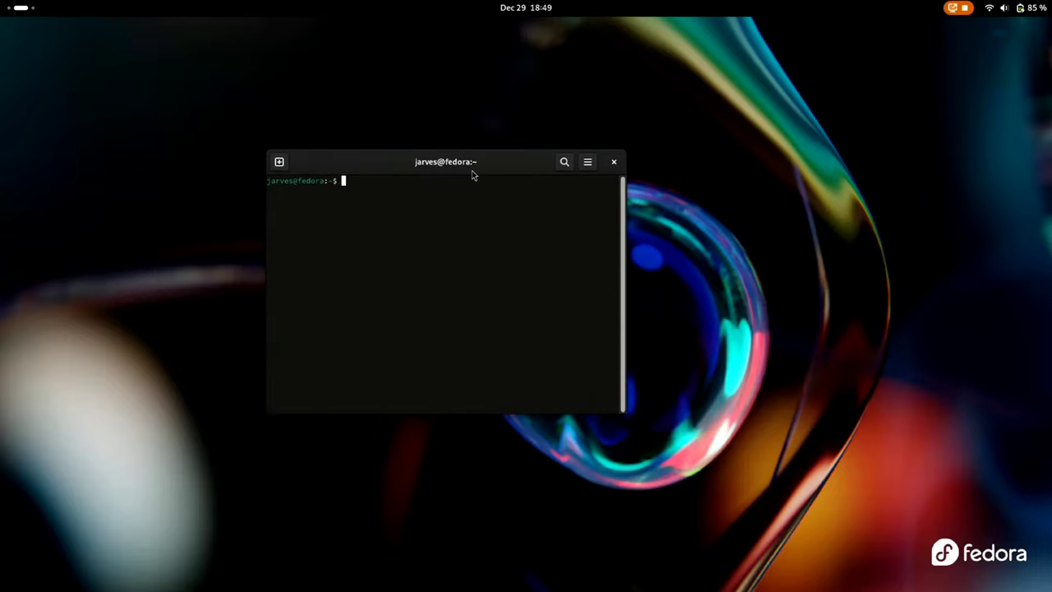
type("sudo dnf update -y")
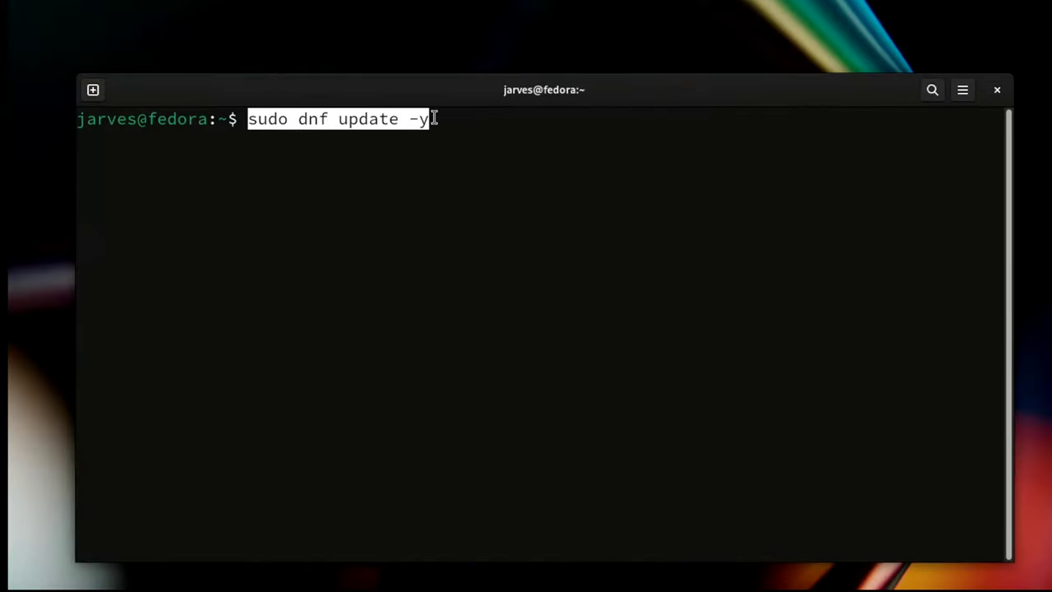
key("Return")
key("Return")
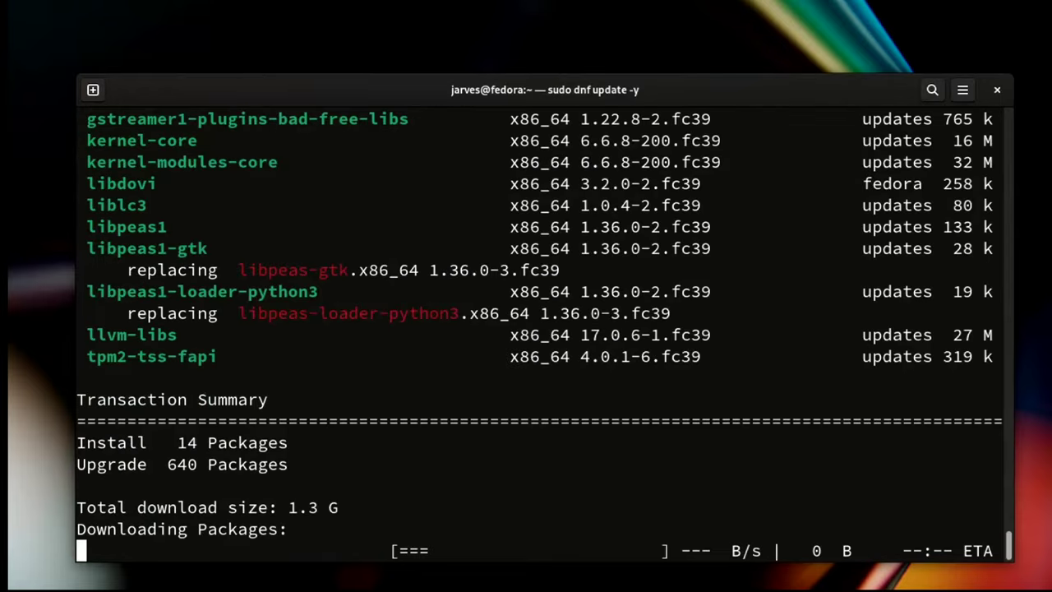
- Examine the update's transaction summary, total download size, and list of packages being installed and upgraded
triple_click(204, 507)
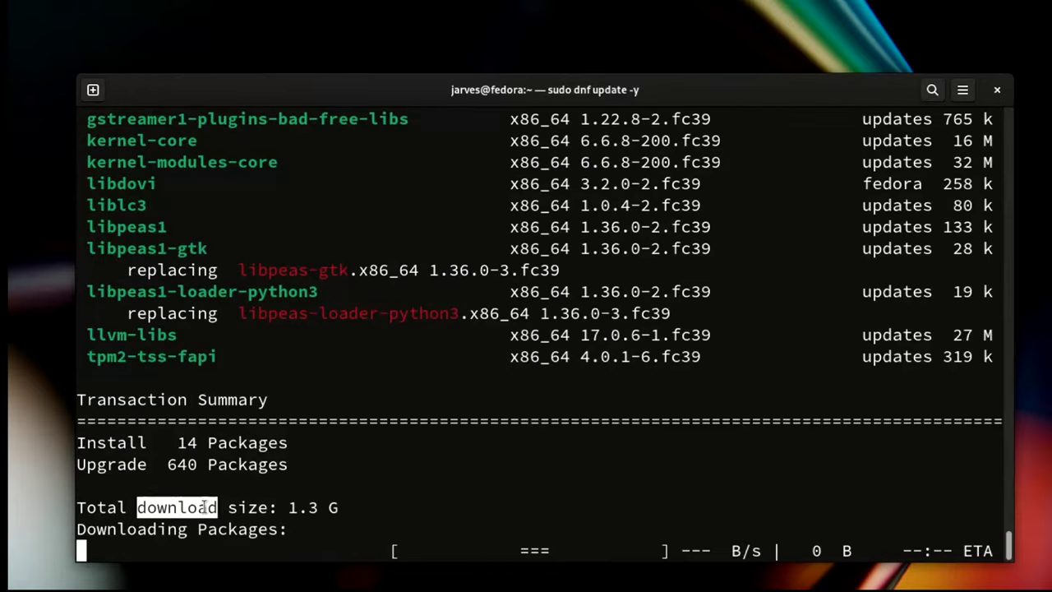
left_click(245, 508)
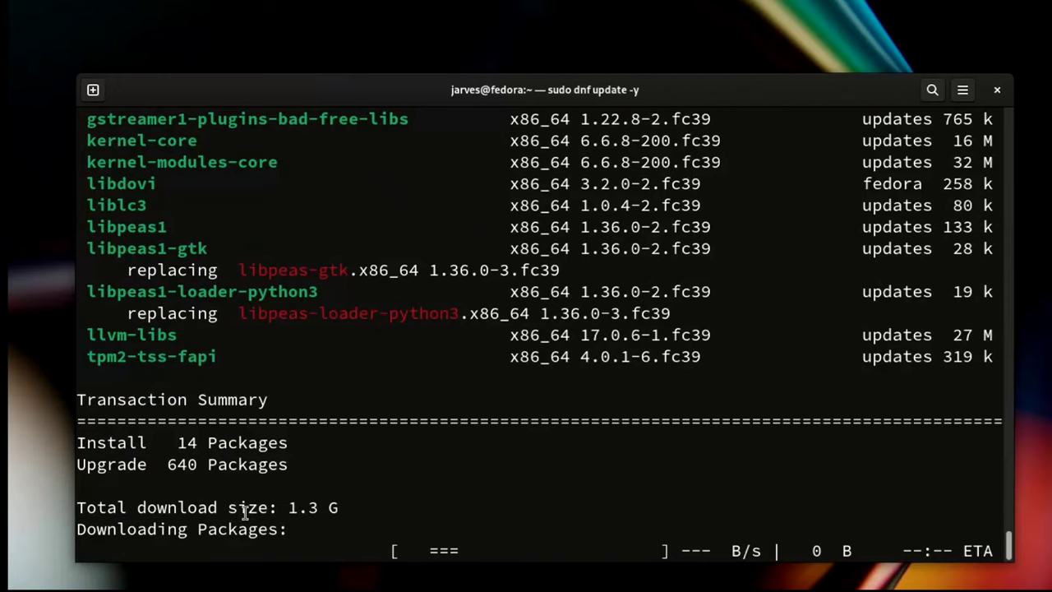
left_click_drag(336, 462, 121, 433)
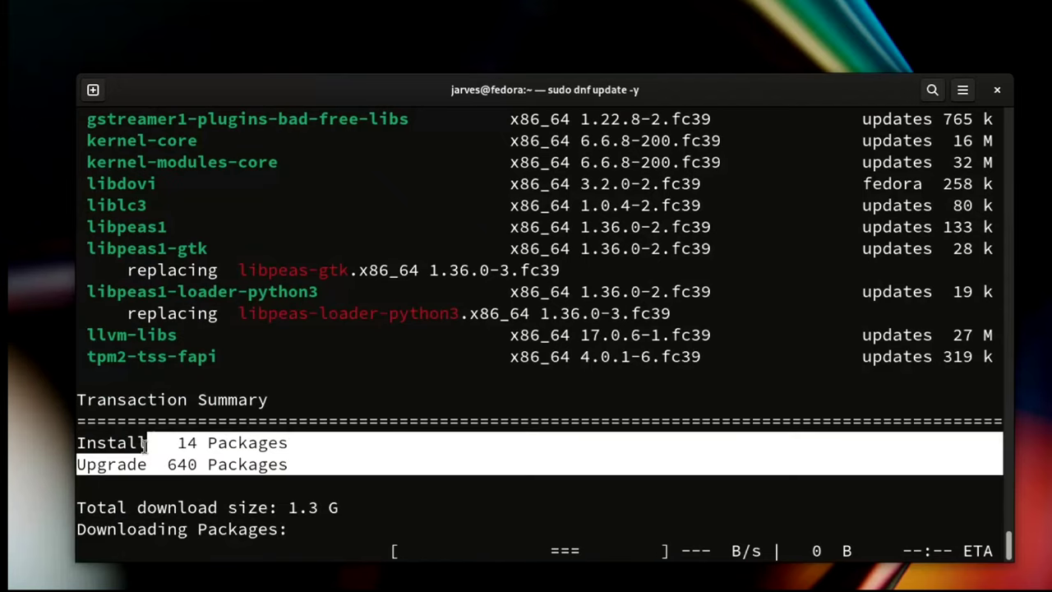
left_click(120, 433)
scroll(349, 442, "up", 20)
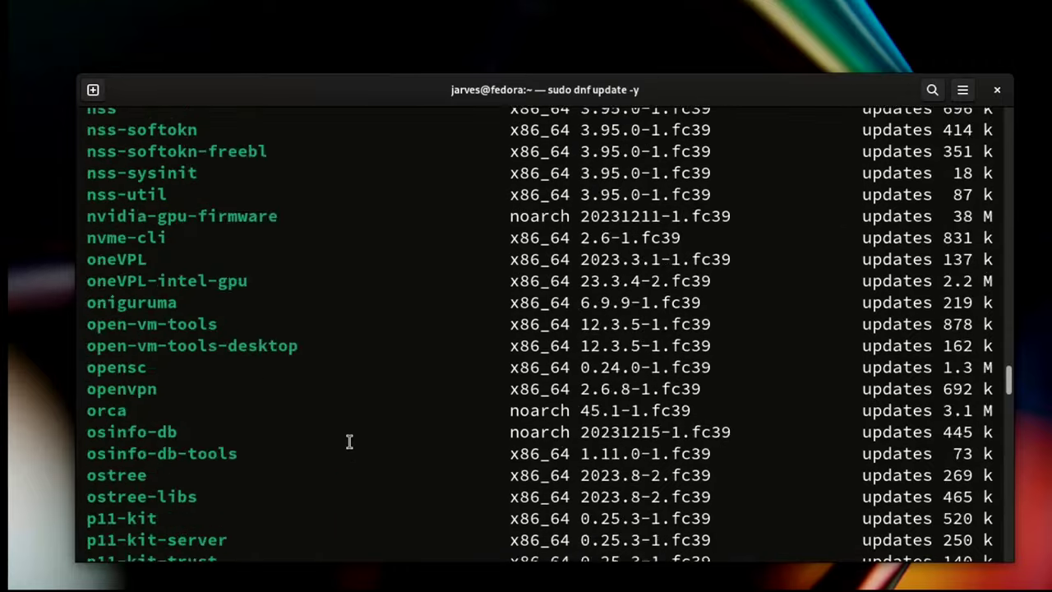
scroll(349, 442, "up", 15)
scroll(349, 442, "down", 1)
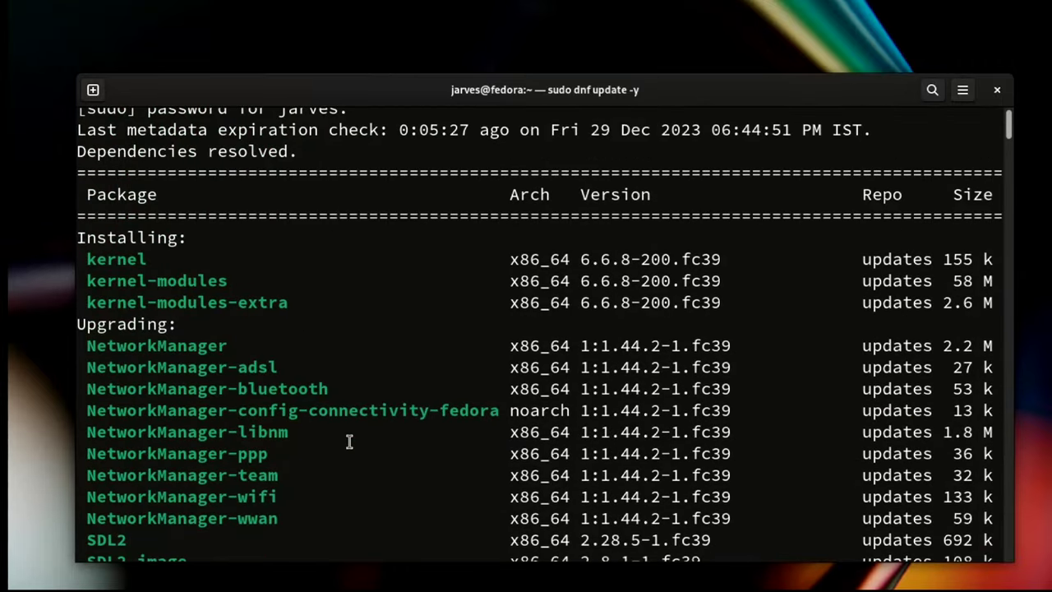
- Authorize the RPM Fusion free release package installation with the account password and accept the transaction
scroll(349, 442, "down", 20)
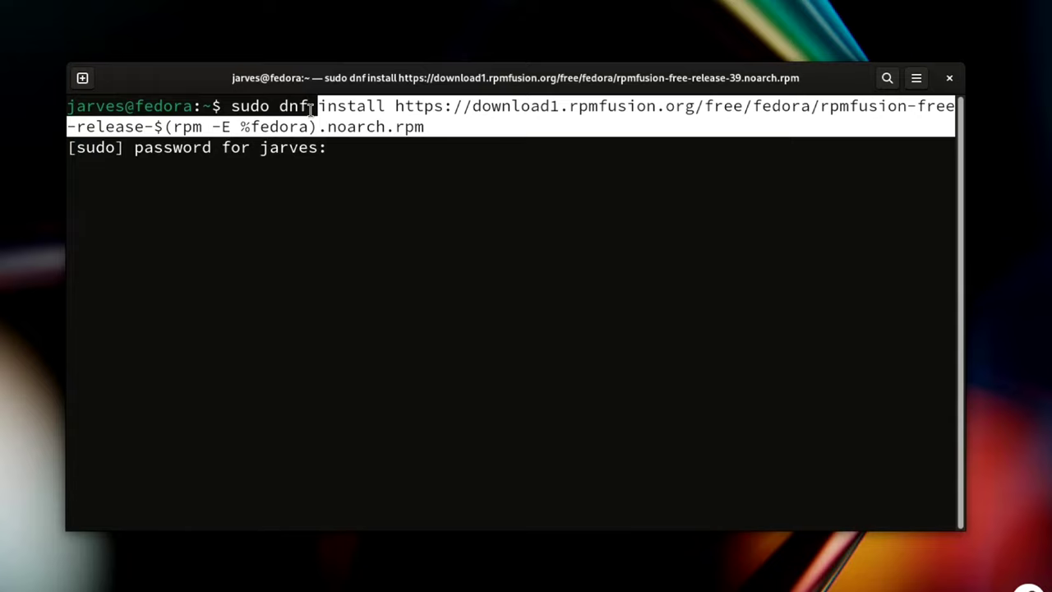
left_click_drag(313, 106, 234, 108)
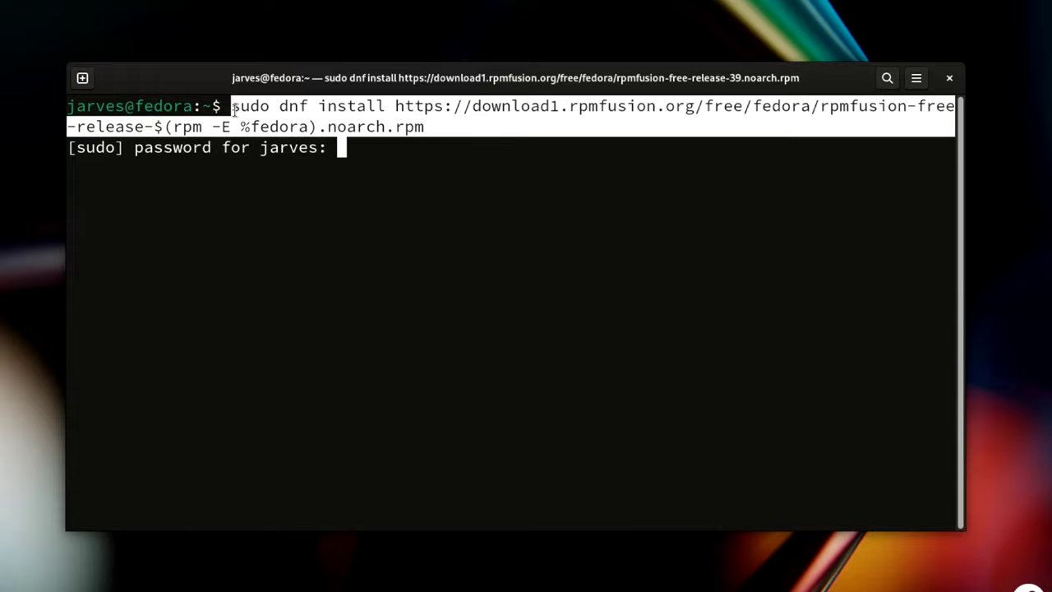
left_click(406, 167)
key("Return")
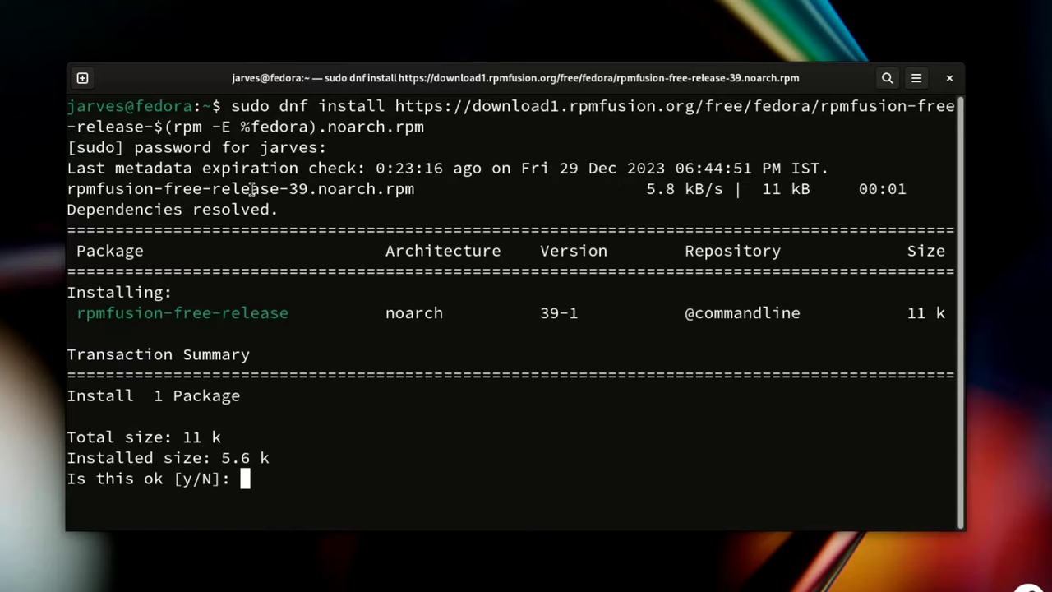
left_click_drag(312, 450, 145, 452)
left_click(254, 465)
type("y")
key("Return")
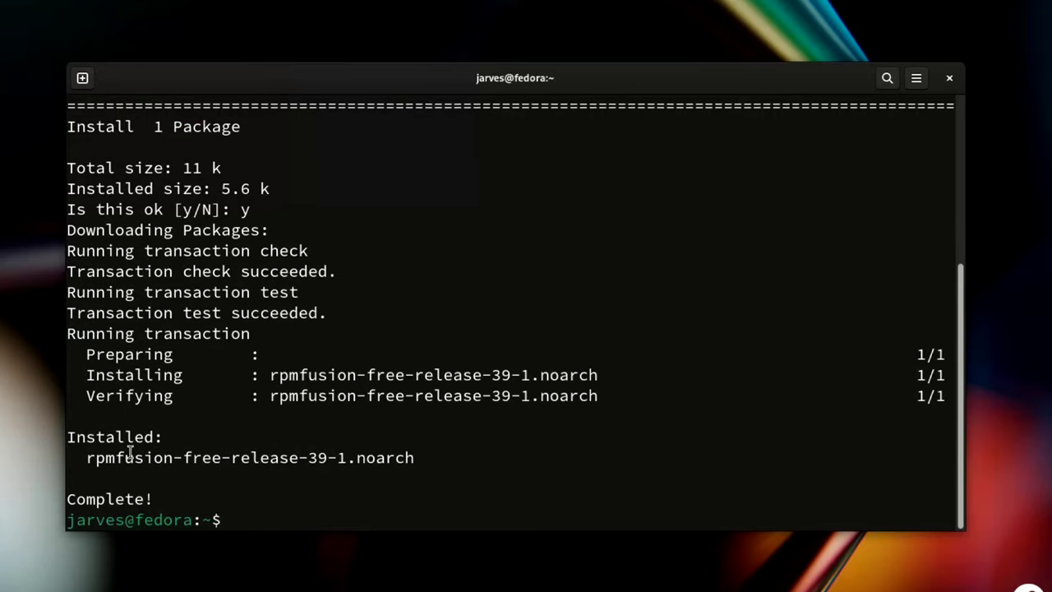
type("sudo dnf install https://download1.rpmfusion.org/nonfree/fedora/rpmfusion-nonfree-release-$(rpm -E %fedora).noarch.rpm")
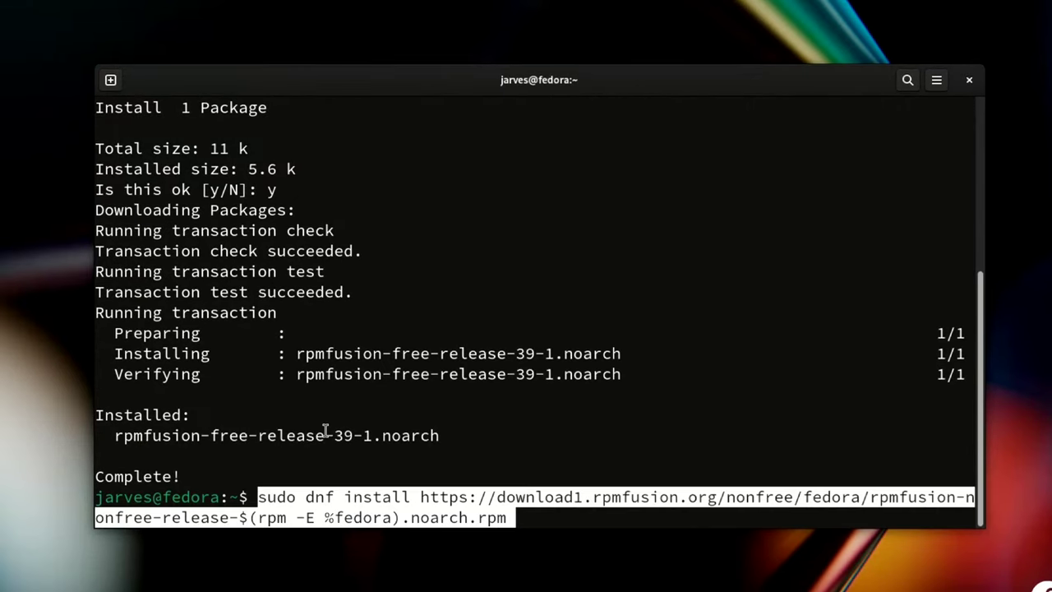
key("Return")
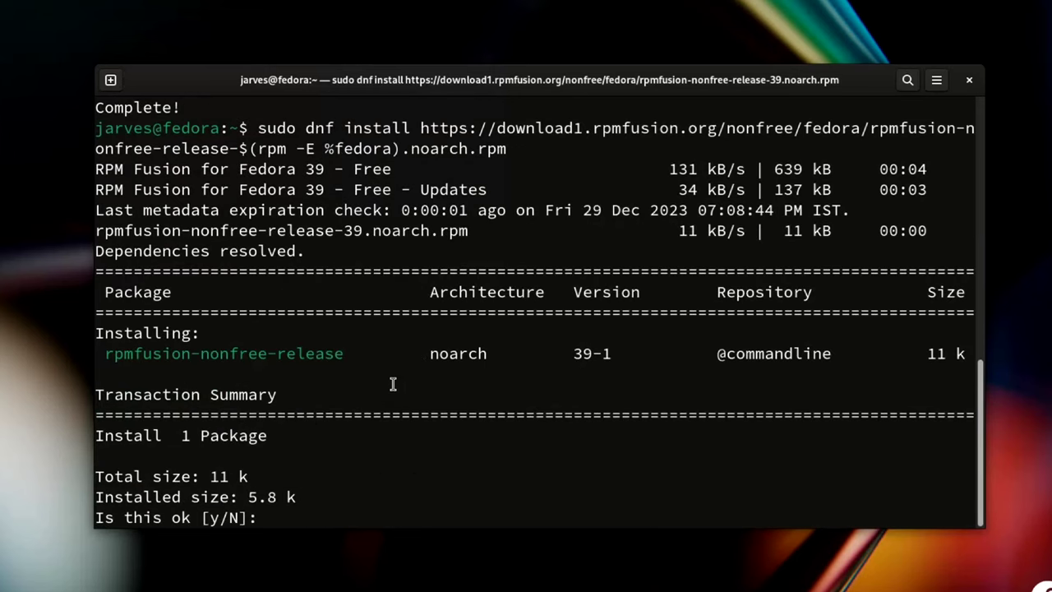
type("y")
key("Return")
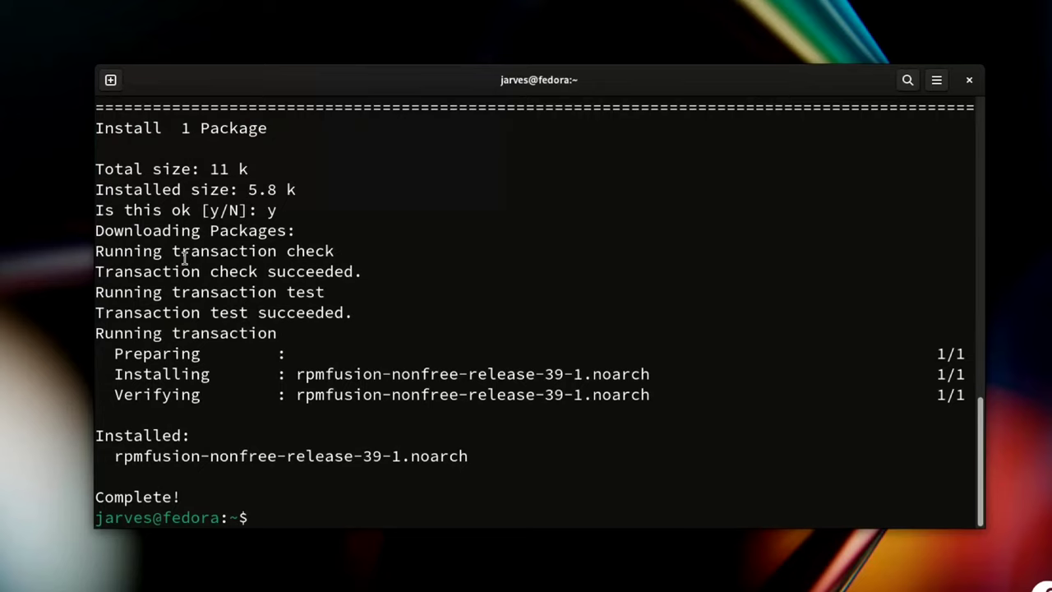
- Clear the terminal, run "sudo dnf install akmod-nvidia", and accept the transaction
type("clear")
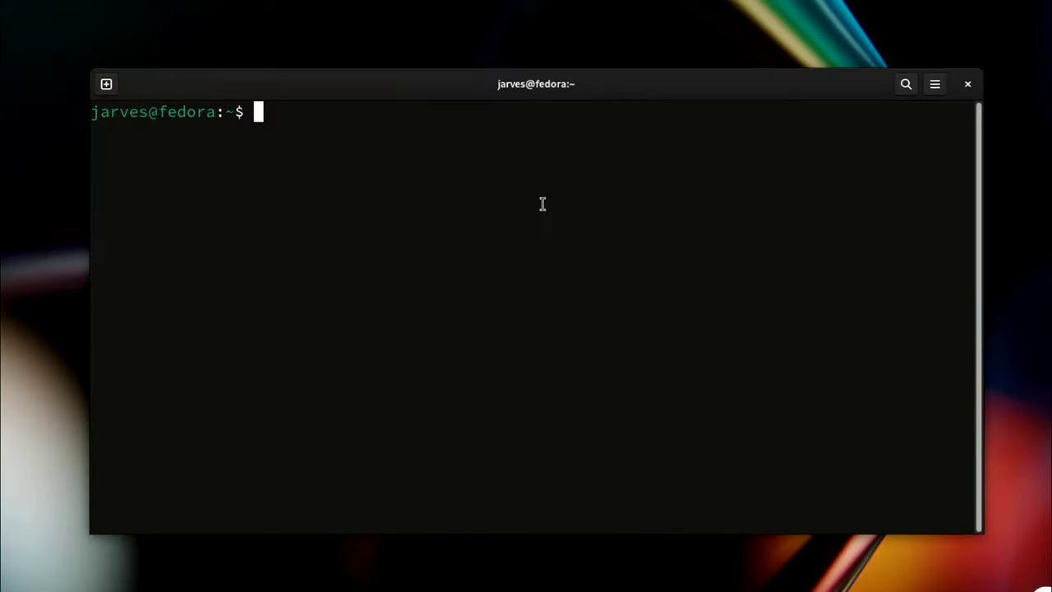
type("sudo dnf install akmod-nvidia")
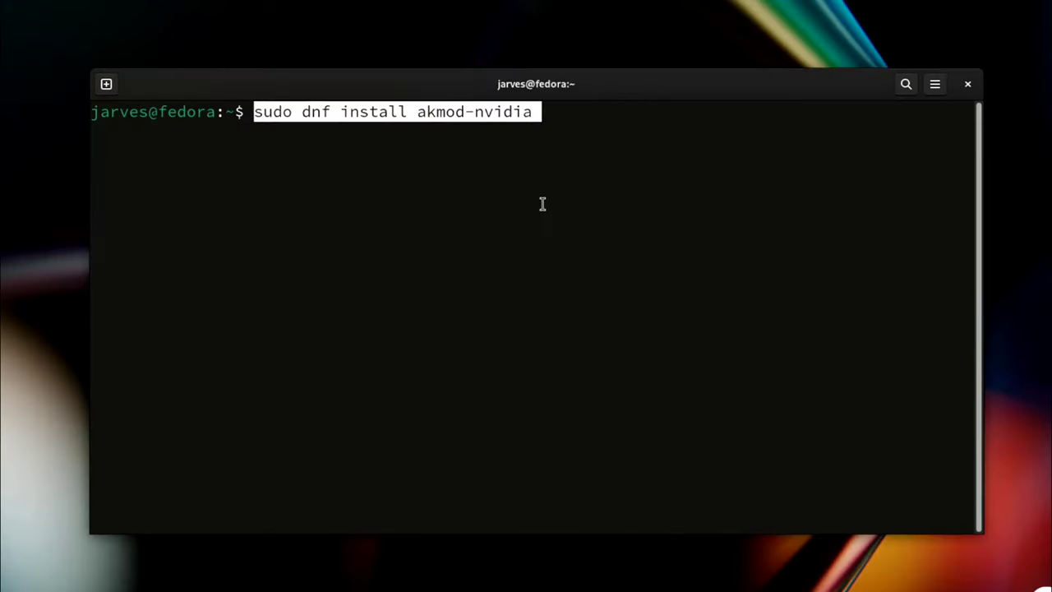
key("Return")
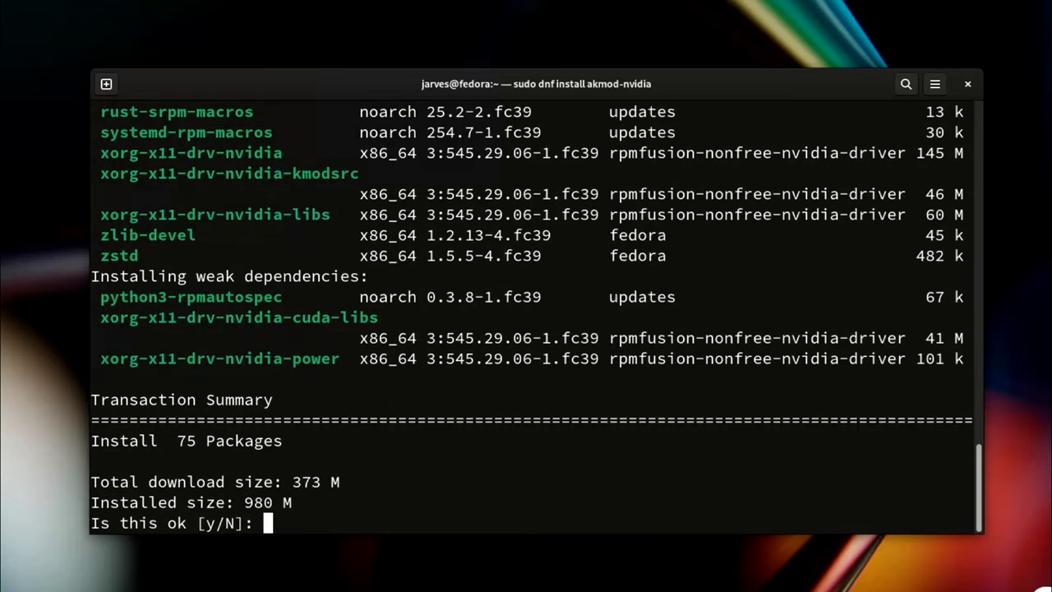
key("Return")
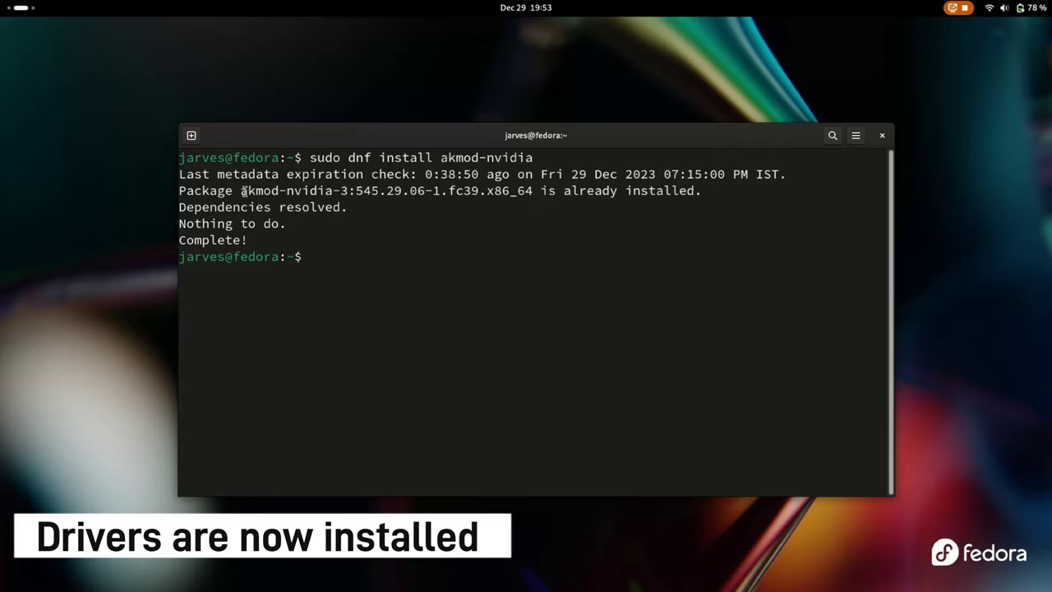
- Highlight the akmod-nvidia package name in the install output and clear the terminal
left_click_drag(243, 190, 478, 191)
left_click(298, 207)
type("clea")
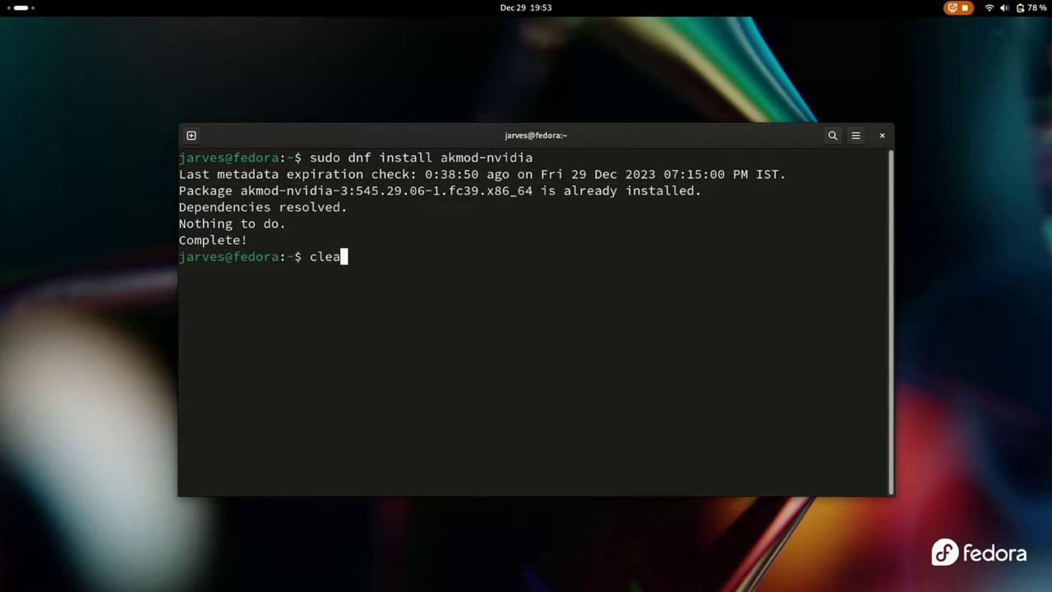
type("r")
key("Return")
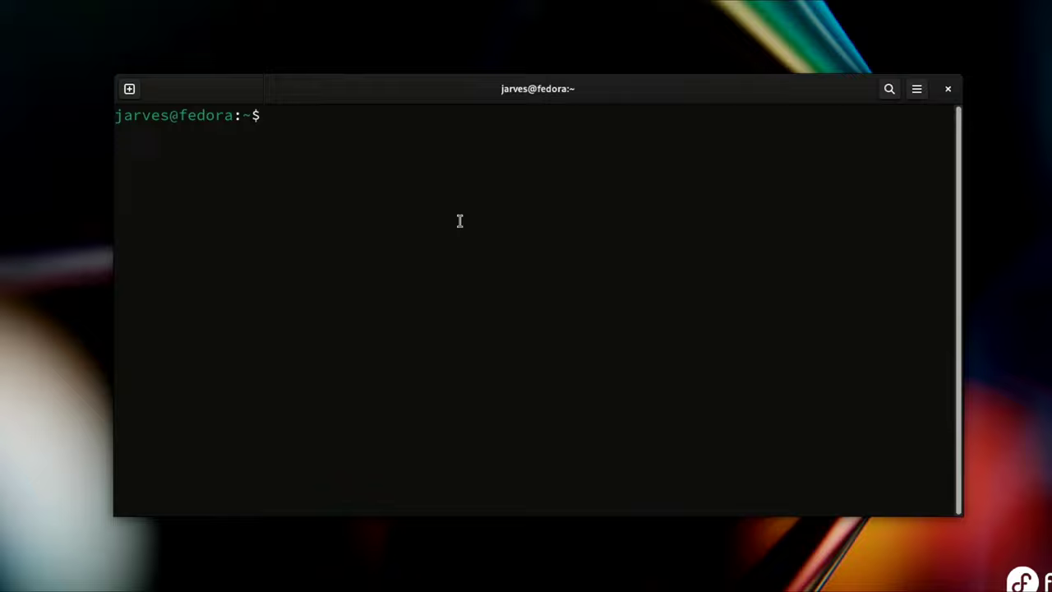
- Try to open /etc/dnf/dnf.conf for editing in nano without sudo, and exit the editor
type("/etc/dnf/dnf.conf")
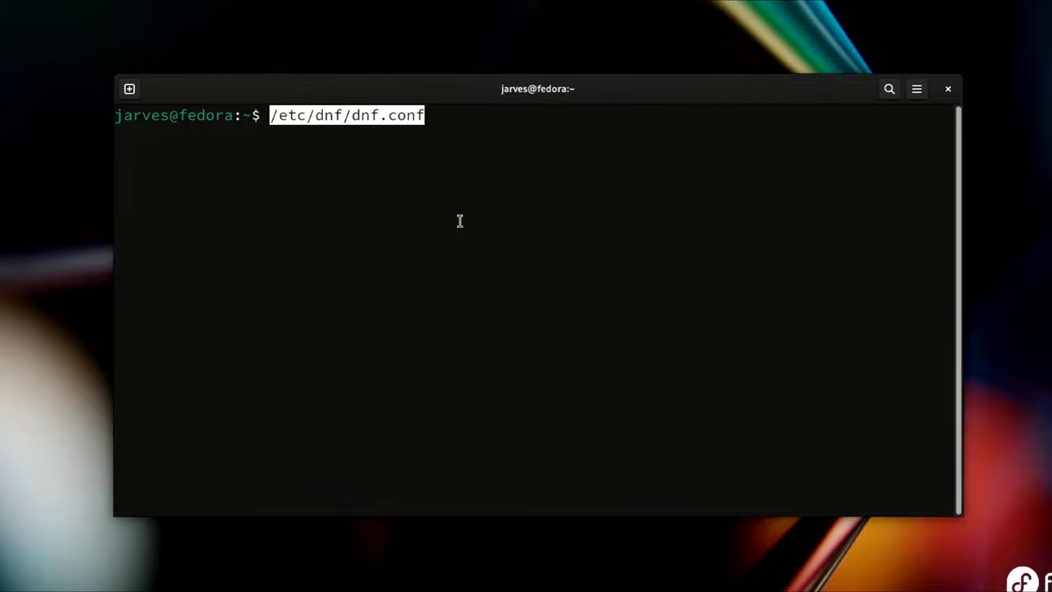
key("Left")
key("Left")
key("Left")
key("Left")
key("Left")
key("Left")
key("Left")
key("Left")
key("Left")
key("Left")
key("Left")
key("Left")
key("Left")
key("Left")
key("Left")
key("Left")
key("Left")
type("nan")
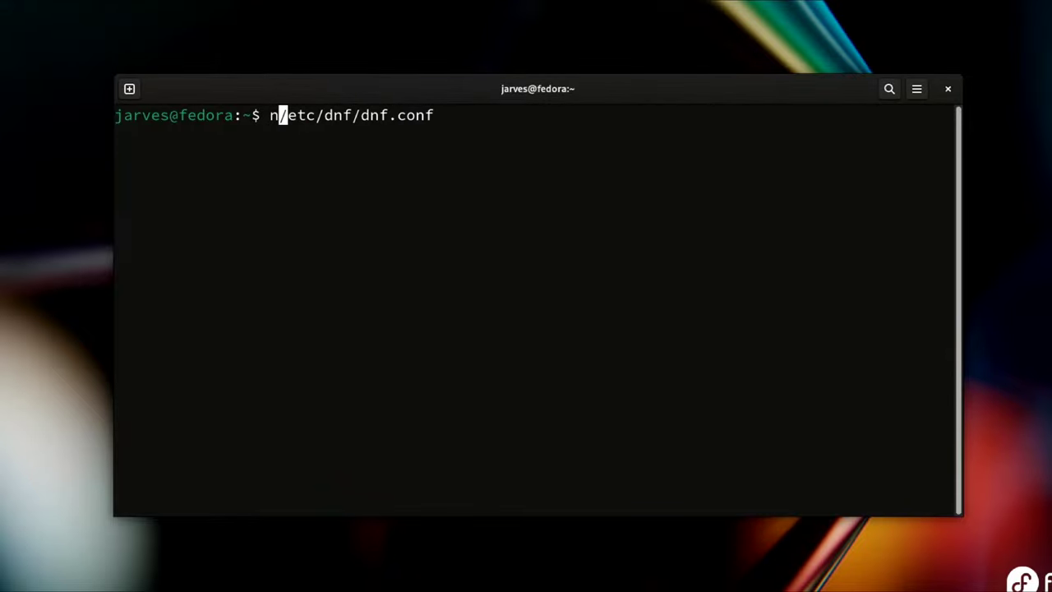
type("t")
key("BackSpace")
key("BackSpace")
type("o")
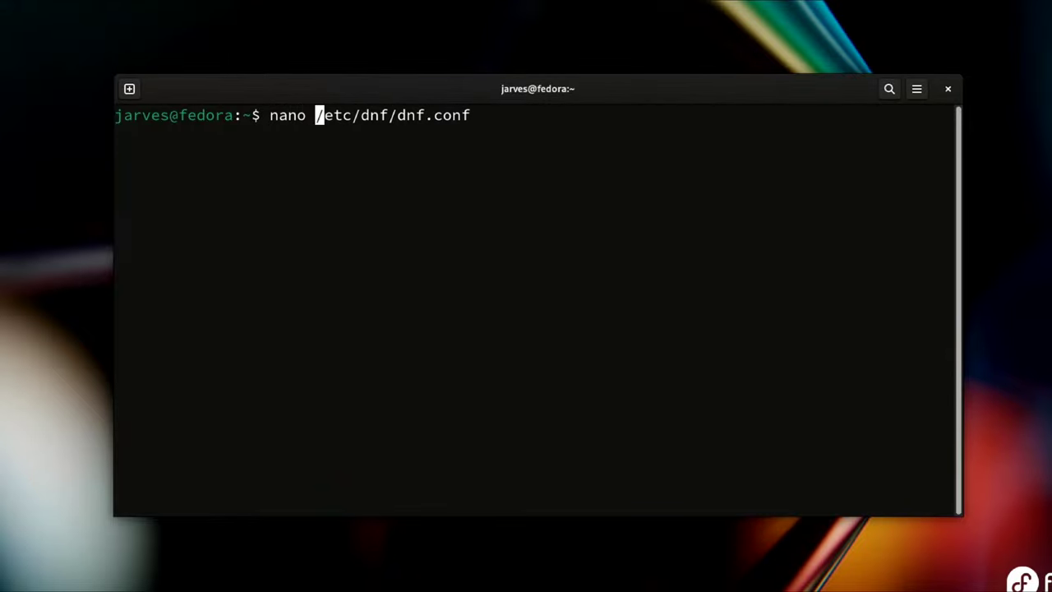
key("Return")
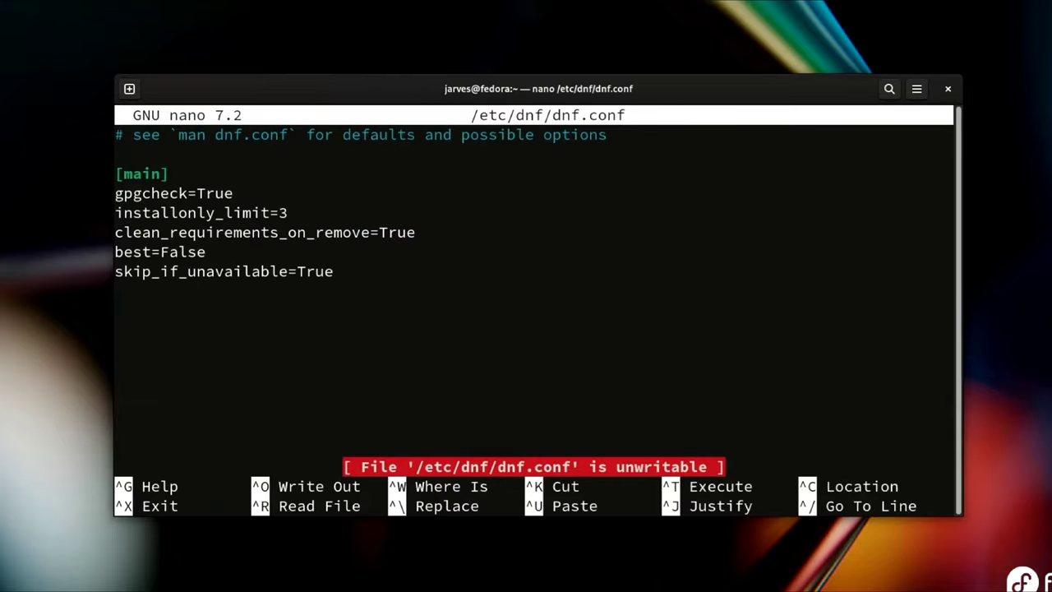
key("Down")
key("Down")
key("Down")
key("Down")
key("Down")
key("Down")
key("Down")
key("Down")
key("ctrl+x")
- Open the DNF configuration file with root privileges by running "sudo nano /etc/dnf/dnf.conf"
key("Up")
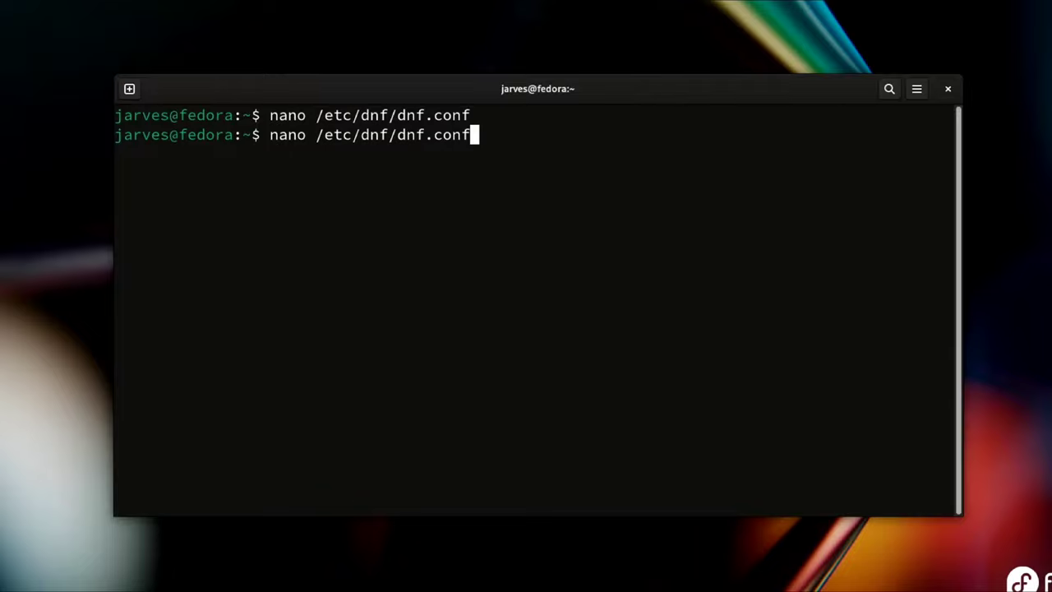
key("ctrl+Left")
key("ctrl+Left")
key("Home")
type("sudo")
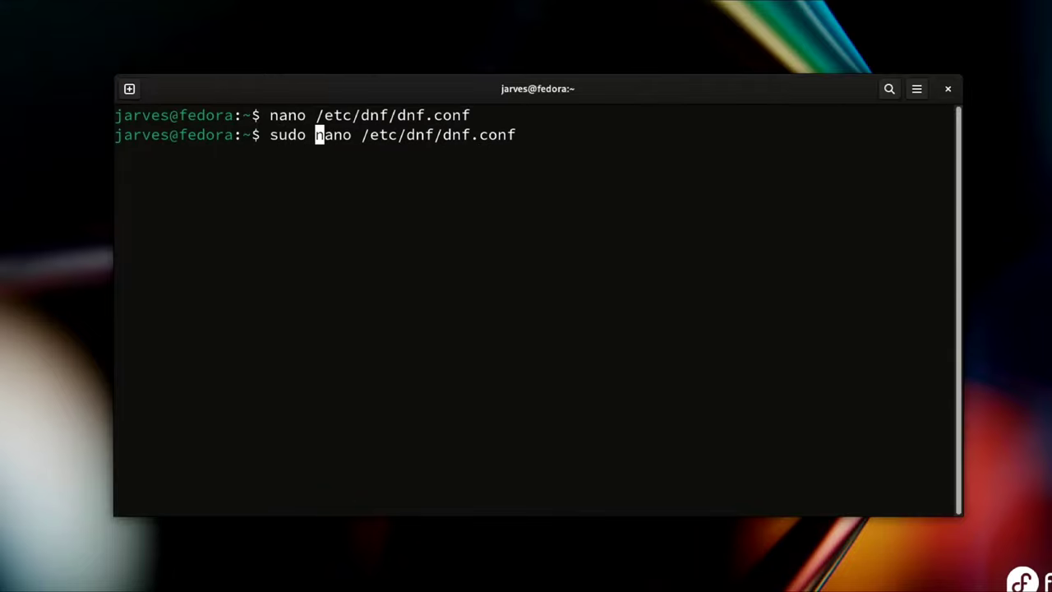
key("Return")
- Add the lines "max_parallel_downloads=10" and "fastestmirror=True" at the end of the DNF configuration file
key("Down")
key("Down")
key("Down")
key("Down")
key("Down")
key("Down")
key("Down")
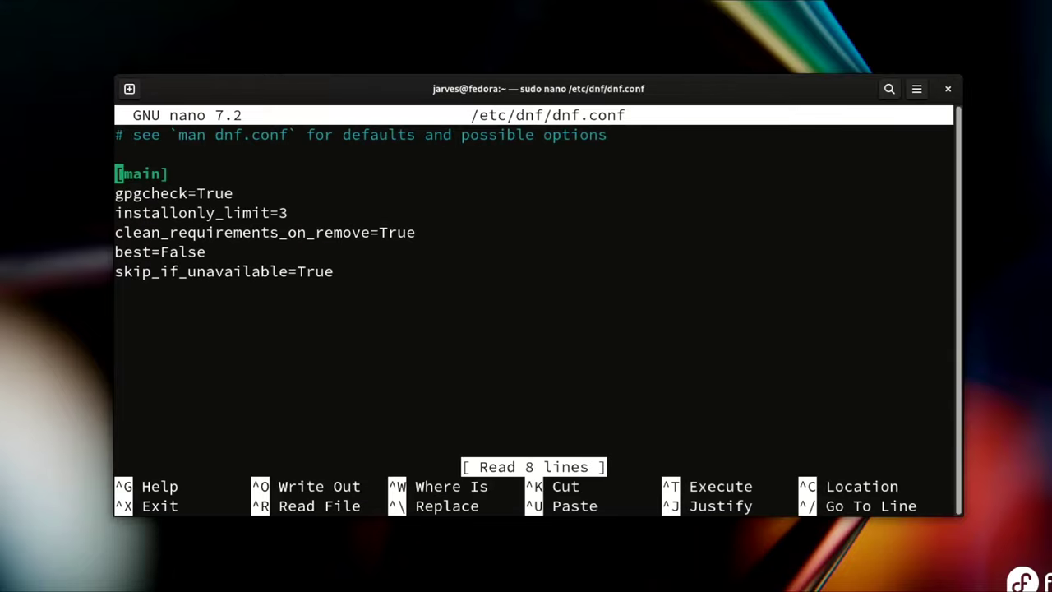
key("ctrl+shift+v")
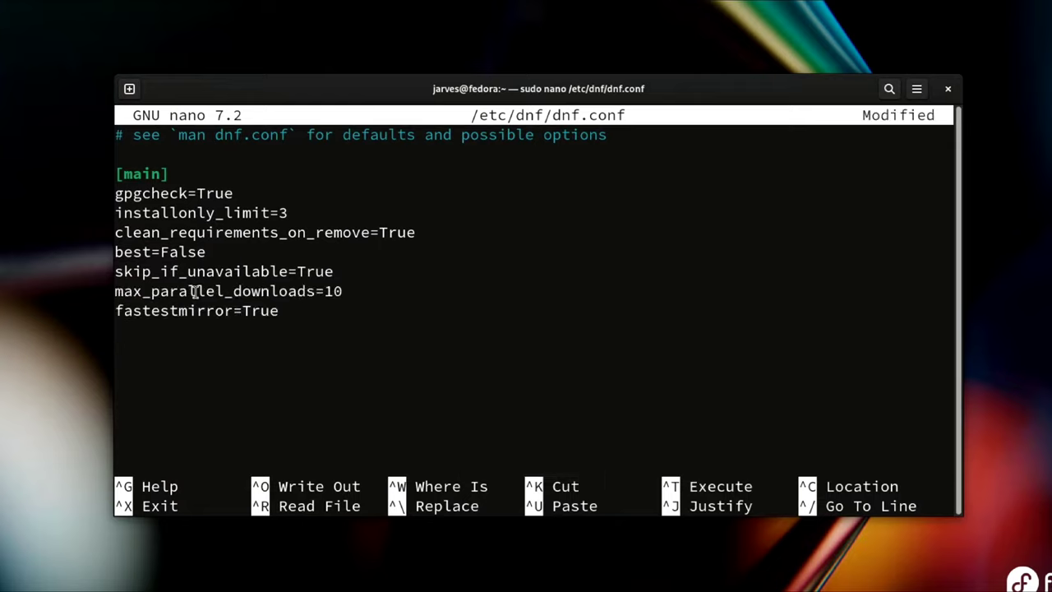
- Highlight the max_parallel_downloads and fastestmirror lines in the file to review them
triple_click(244, 285)
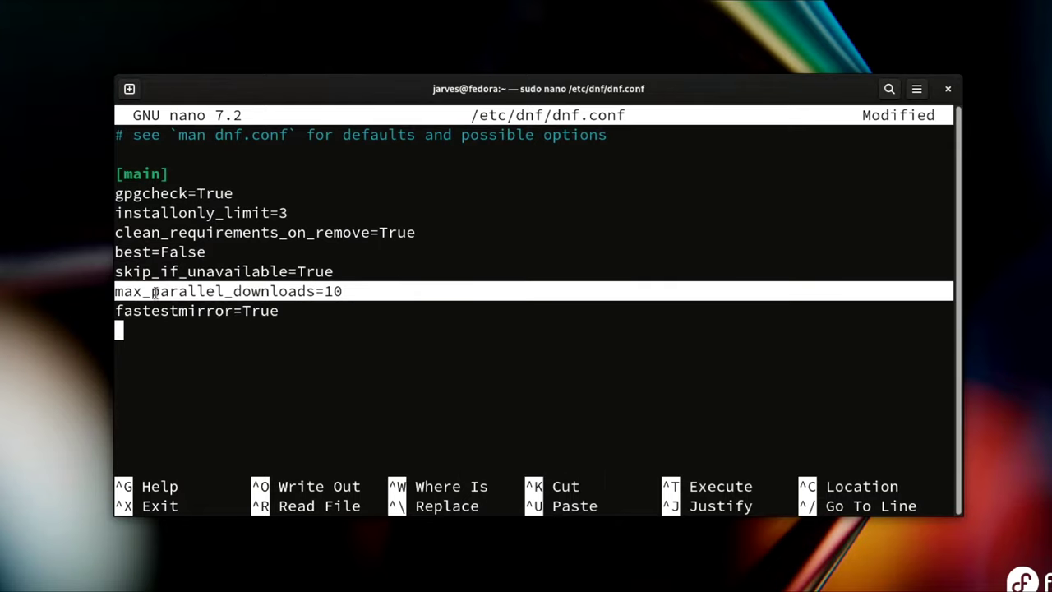
left_click(276, 313)
triple_click(303, 313)
left_click_drag(304, 313, 115, 272)
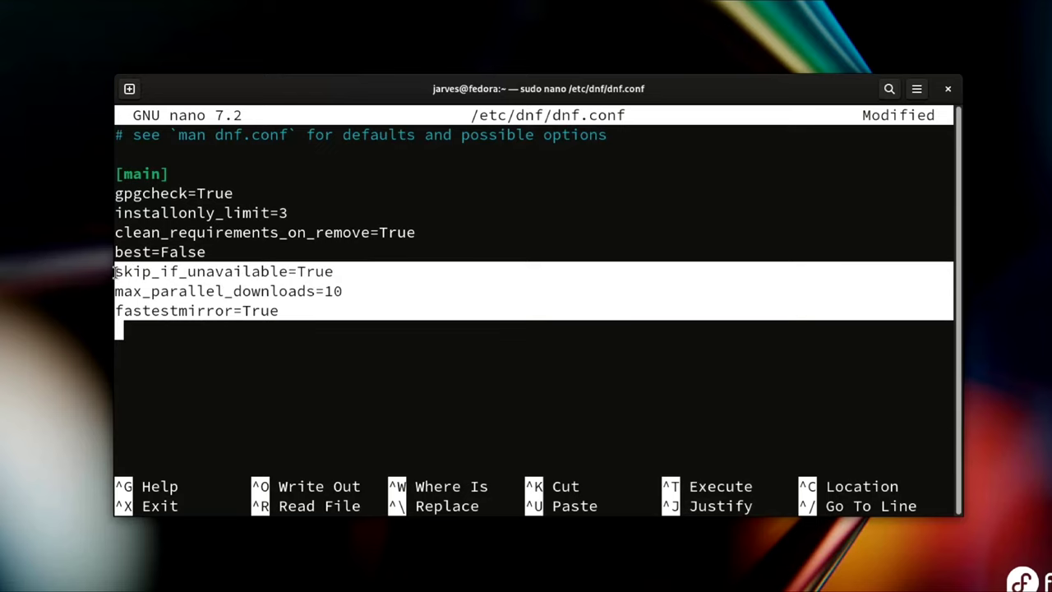
left_click(258, 347)
- Save the changes to /etc/dnf/dnf.conf and exit nano
key("ctrl+x")
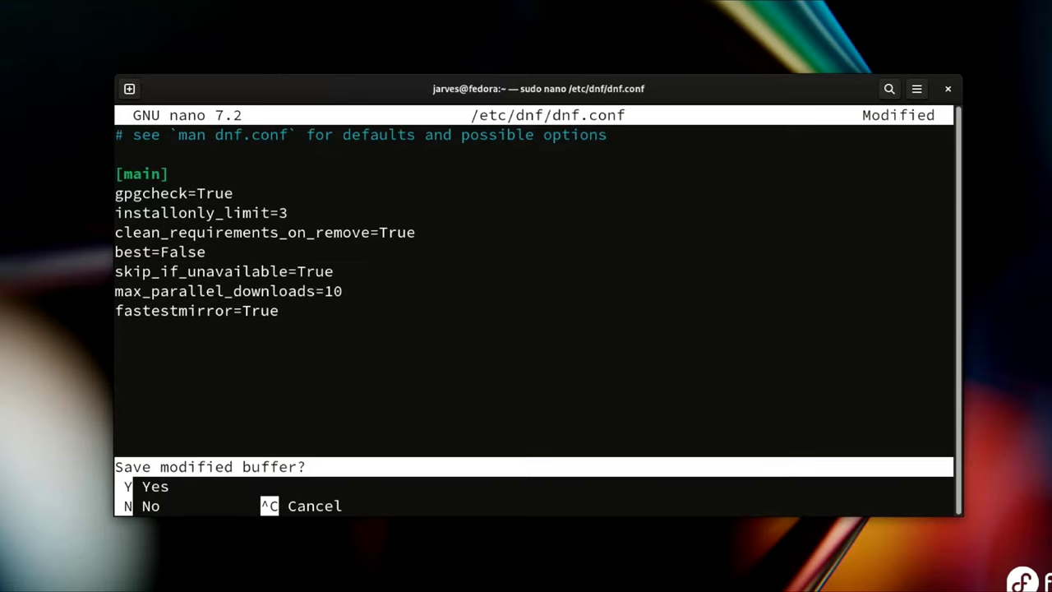
key("ctrl+c")
key("ctrl+s")
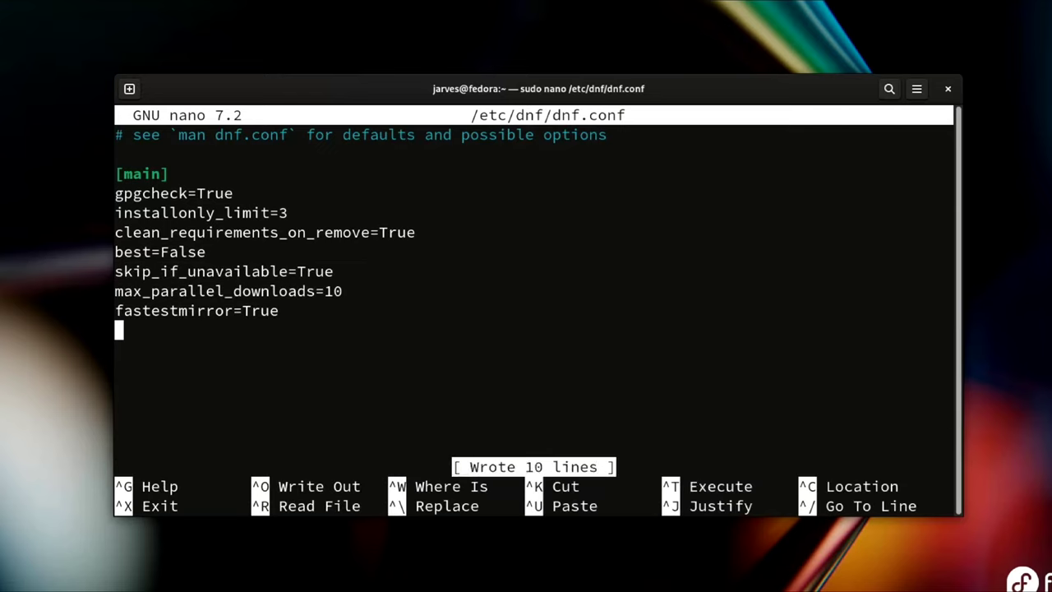
key("ctrl+c")
key("ctrl+x")
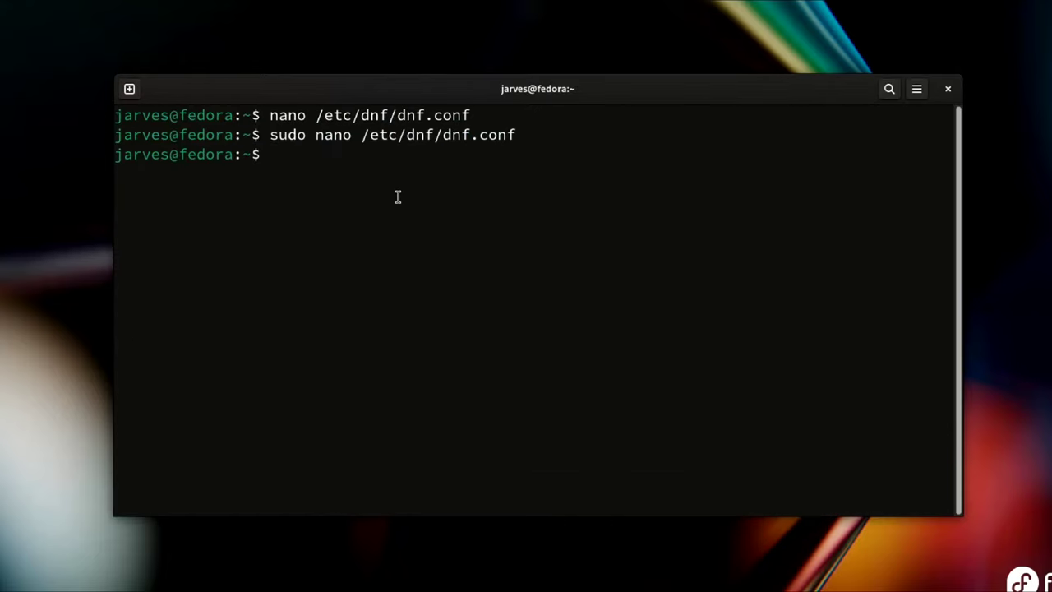
- Print the saved DNF configuration in the terminal by running "cat /etc/dnf/dnf.conf"
type("c")
key("Up")
key("ctrl+Left")
key("ctrl+Left")
key("ctrl+Left")
key("ctrl+Left")
key("ctrl+Left")
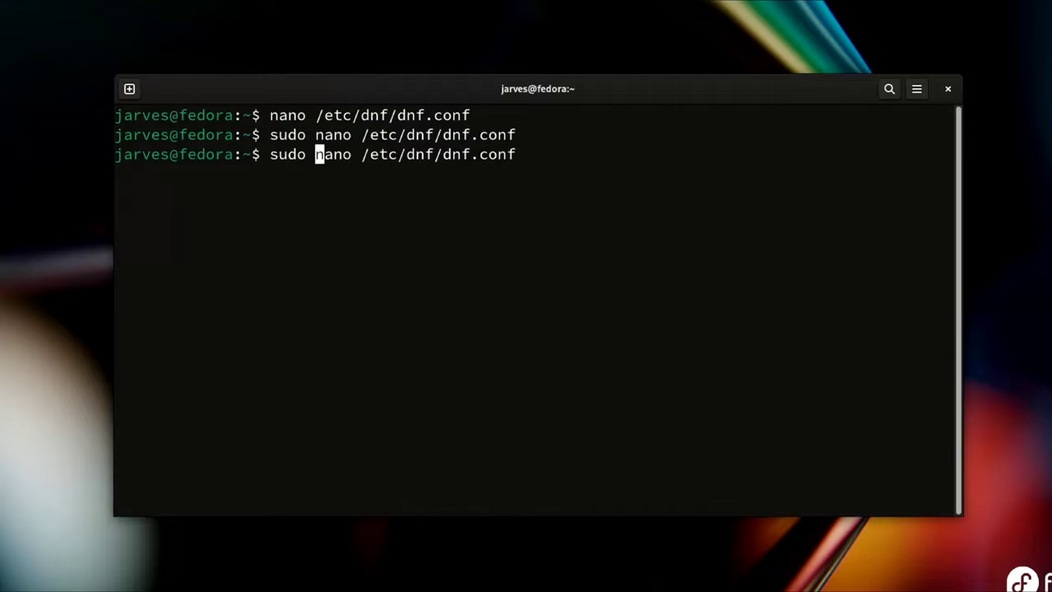
key("Delete")
key("Delete")
key("Delete")
key("Delete")
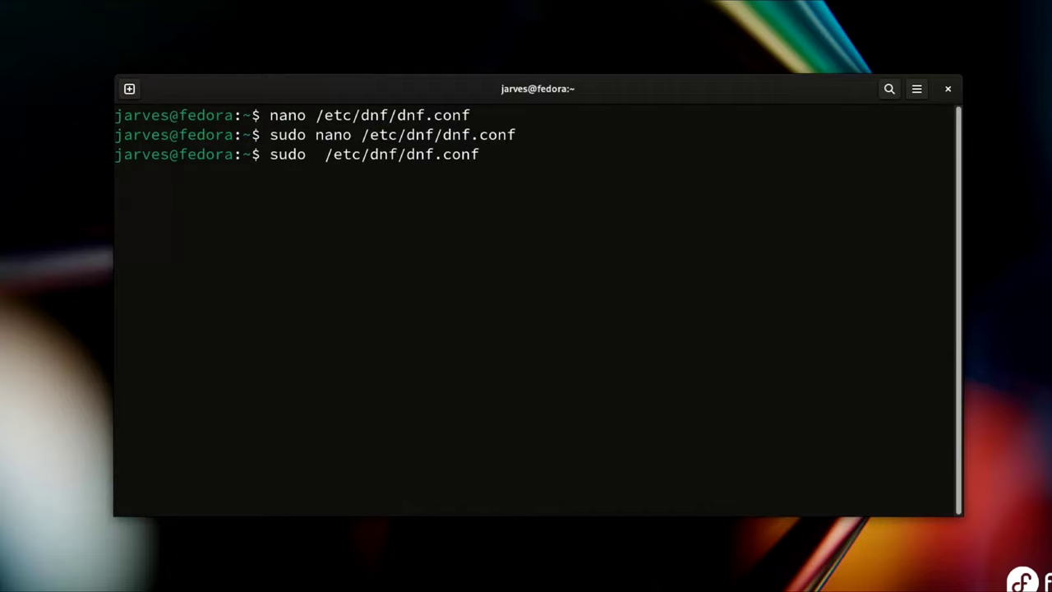
key("Left")
key("BackSpace")
key("BackSpace")
key("BackSpace")
key("BackSpace")
type("cat")
key("Return")
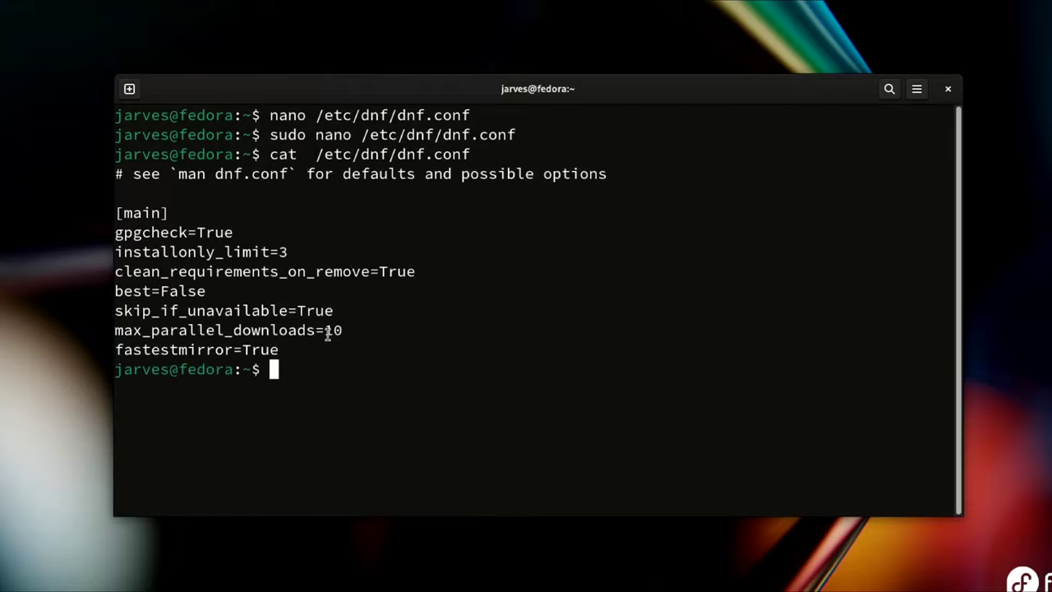
- Highlight the printed DNF configuration lines and clear the terminal
left_click_drag(328, 362, 109, 195)
left_click(399, 383)
type("clear")
key("Return")
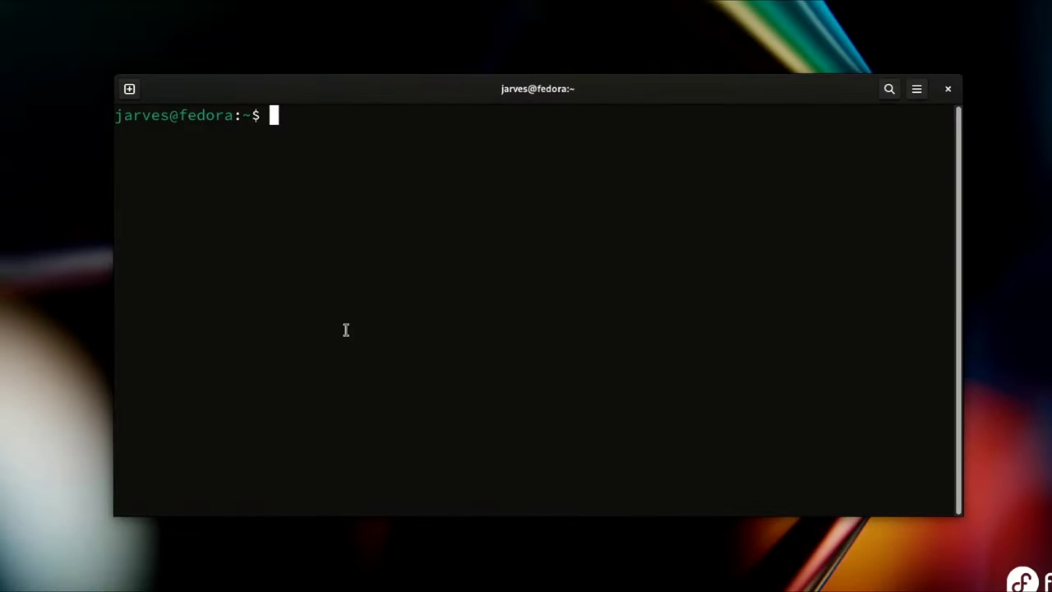
- Run "sudo dnf install gnome-tweaks", accept the transaction, and highlight the installed package name
key("ctrl+shift+v")
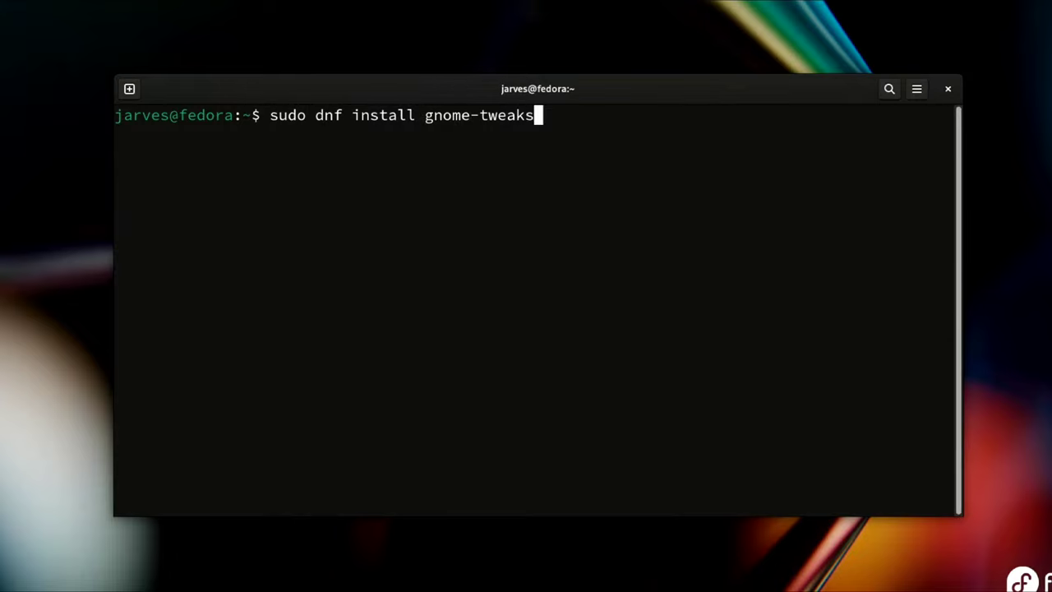
key("Return")
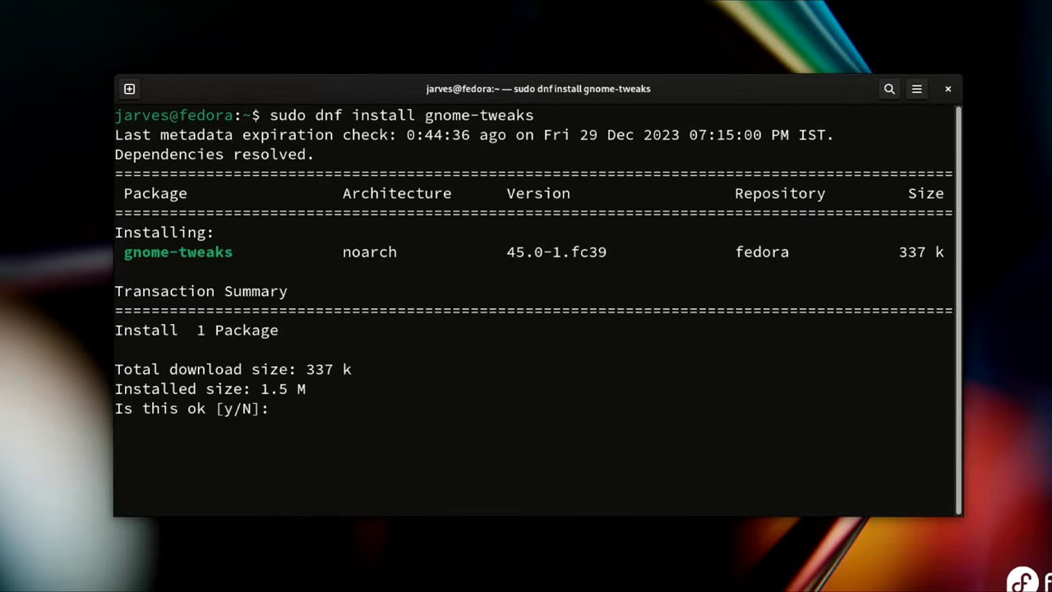
type("y")
key("Return")
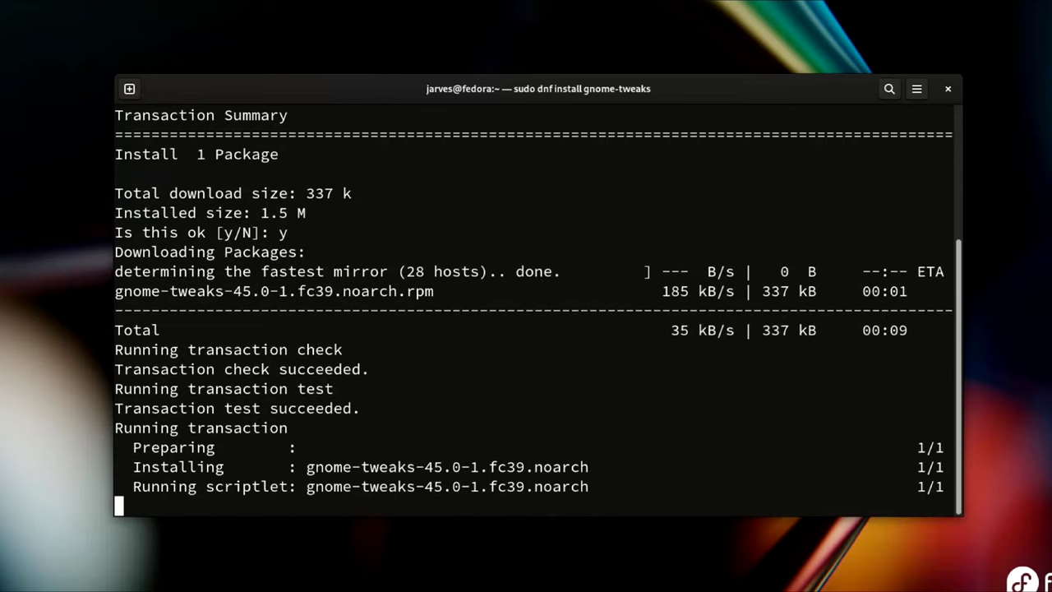
triple_click(204, 444)
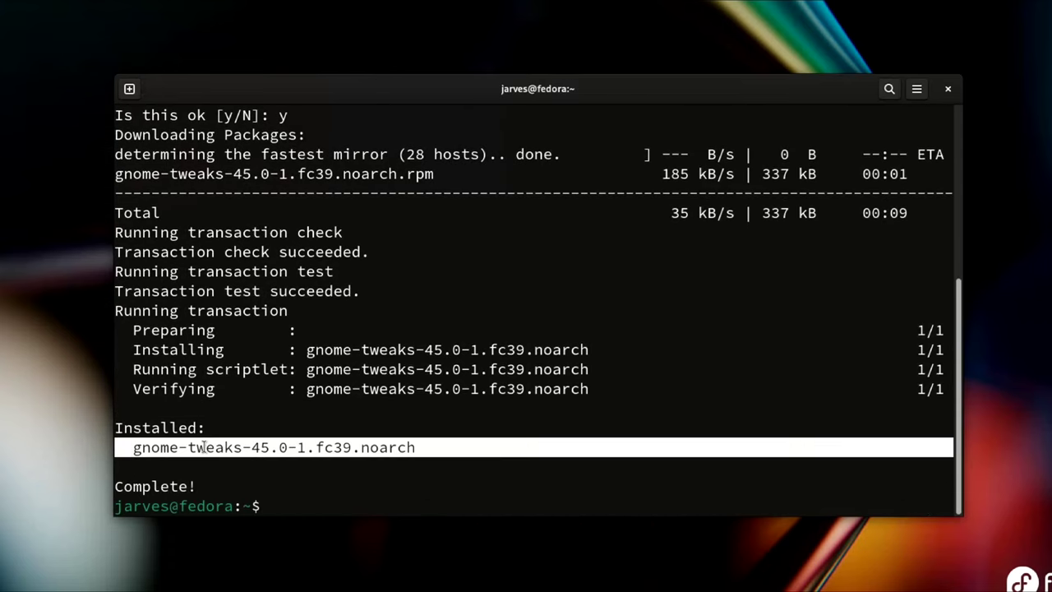
- Find and launch Tweaks, shift the terminal window aside, and dismiss the notice about extensions having moved
key("super")
type("twea")
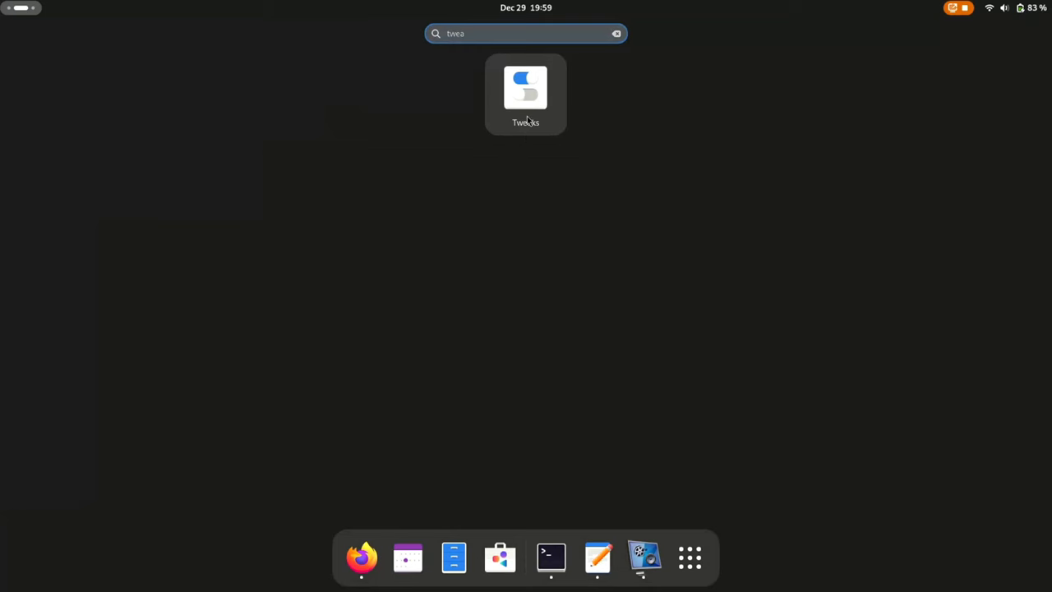
left_click(526, 115)
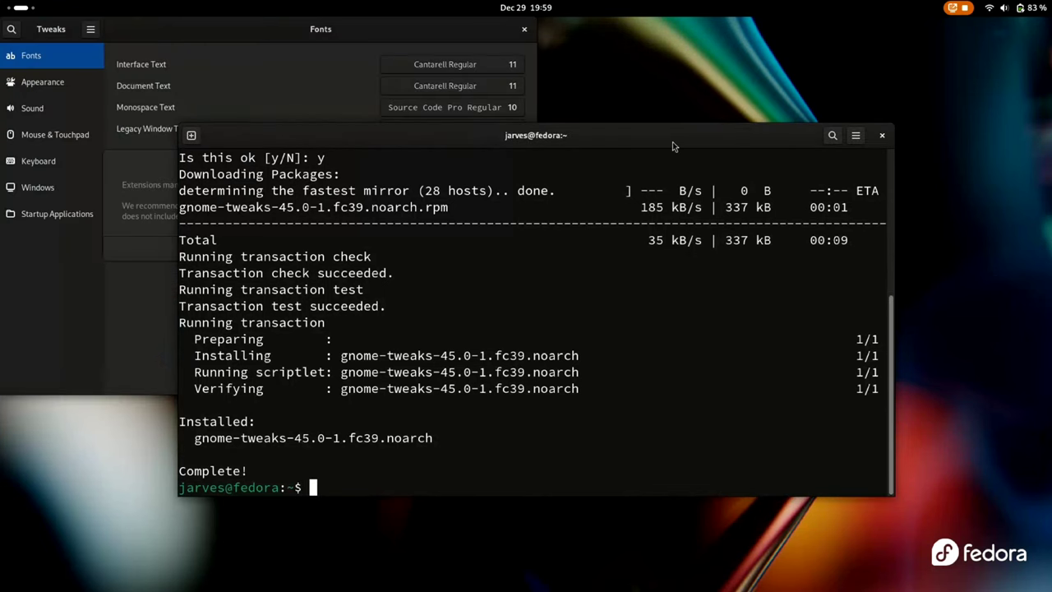
left_click_drag(672, 141, 722, 176)
left_click(168, 372)
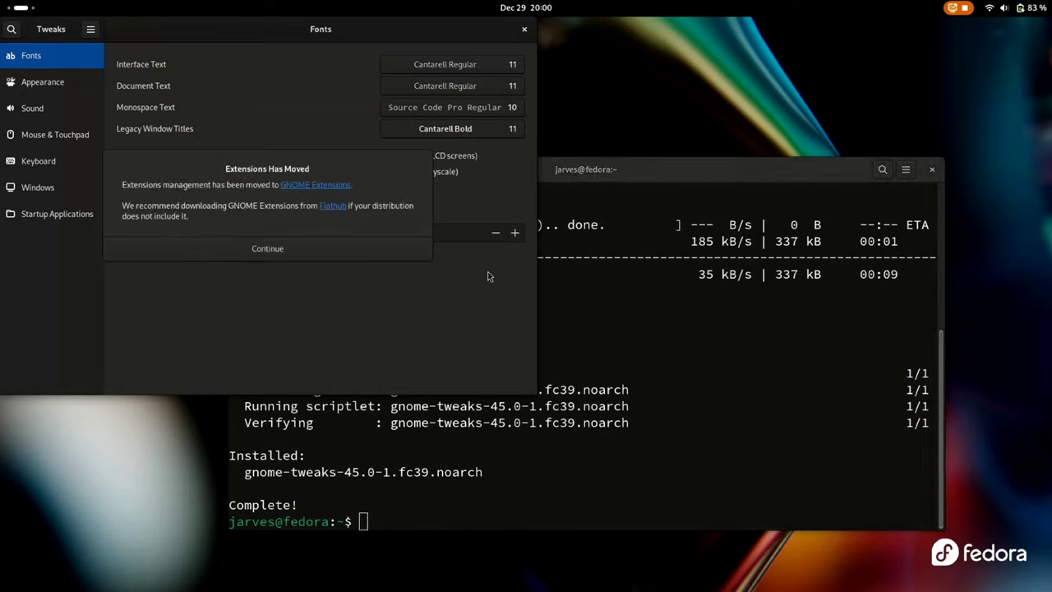
left_click(672, 178)
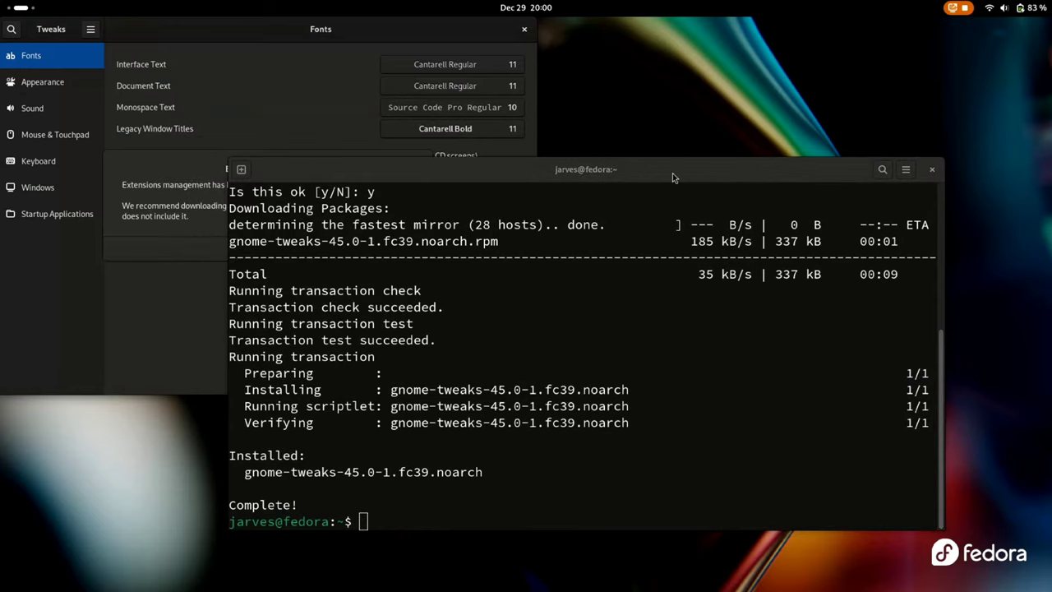
left_click(82, 332)
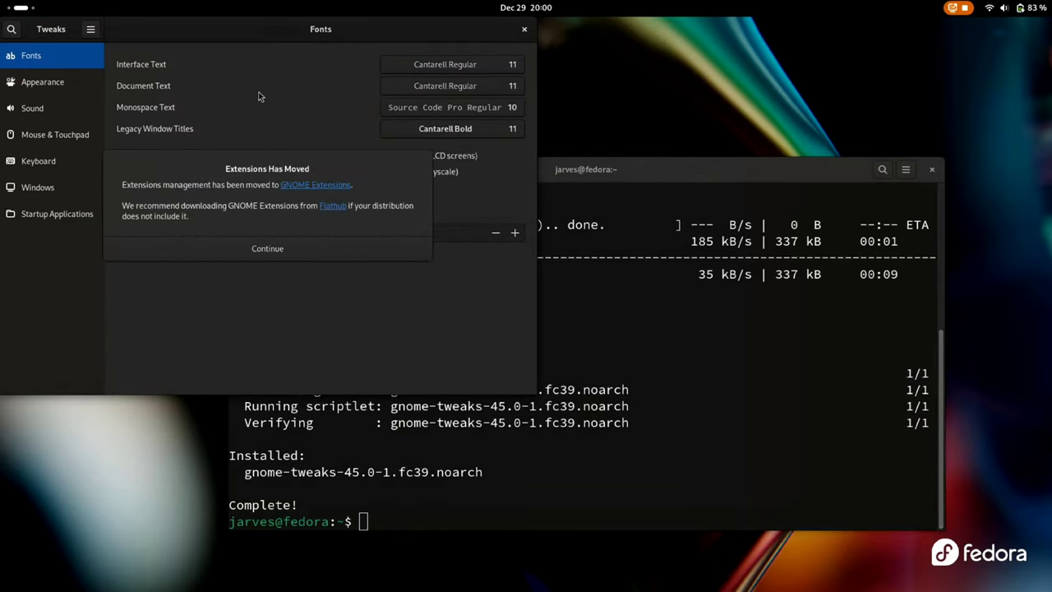
left_click(268, 247)
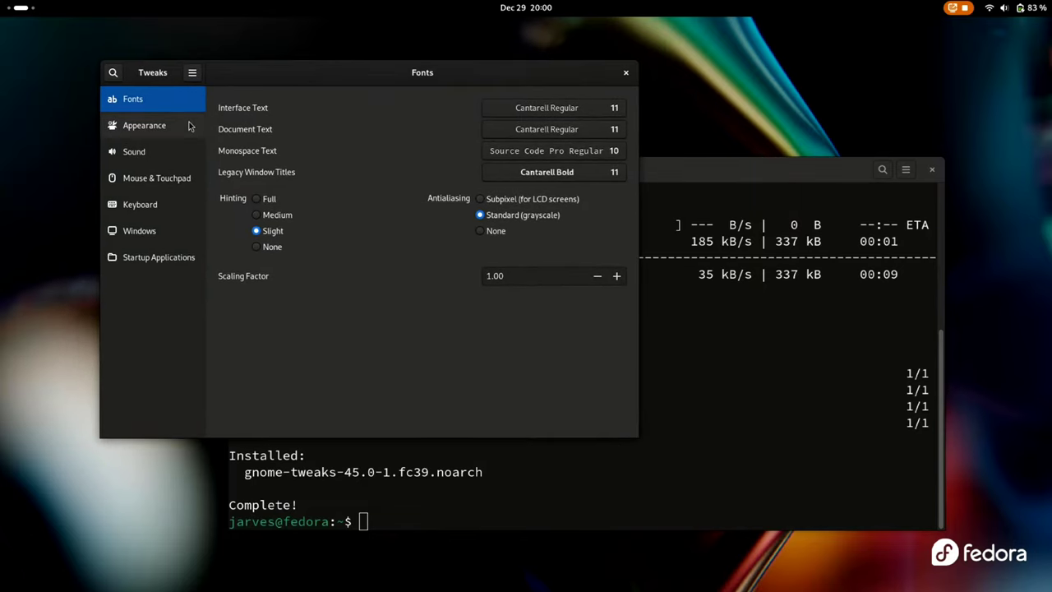
- Enable the Maximize and Minimize titlebar buttons in the Tweaks window settings
left_click(143, 128)
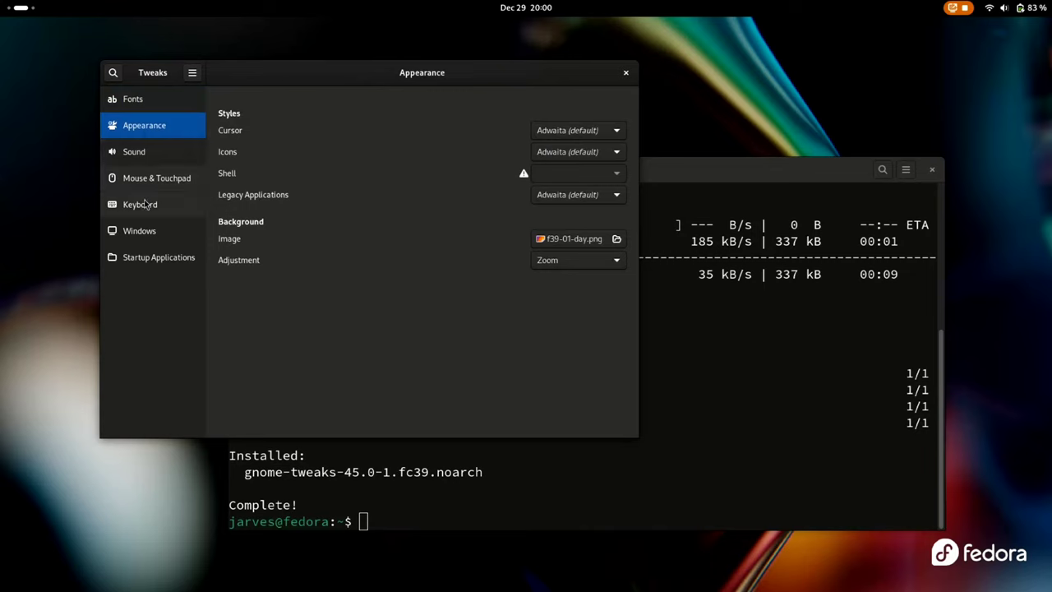
left_click(150, 230)
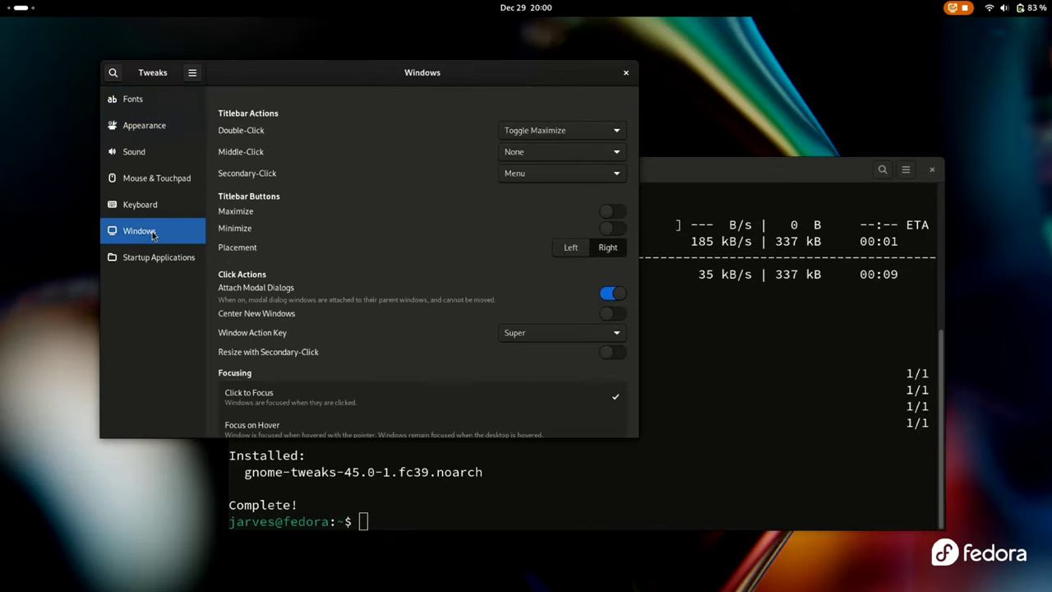
left_click(612, 214)
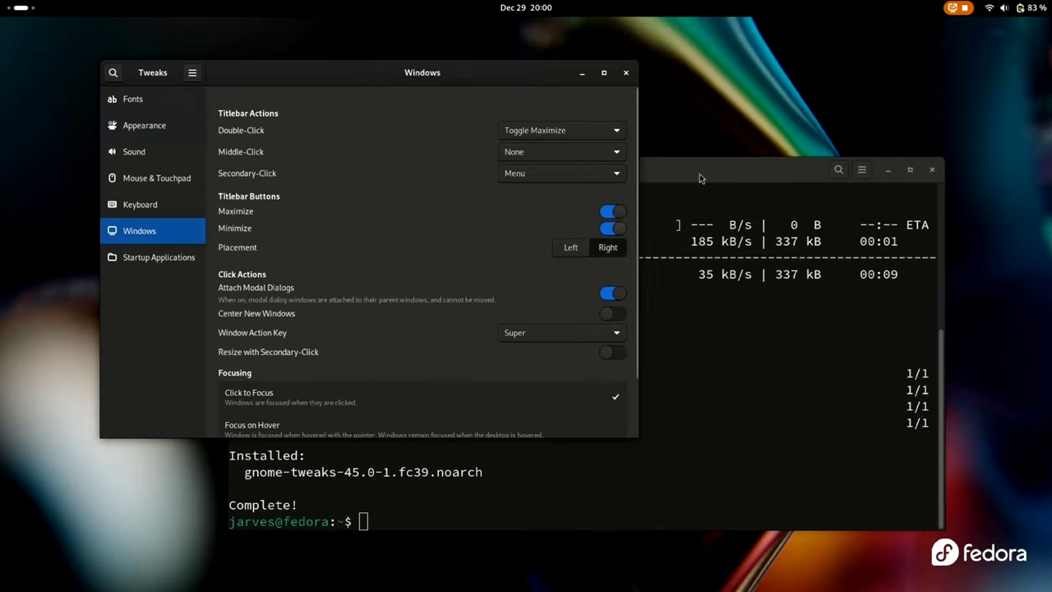
- Try the new titlebar buttons by minimizing the terminal and maximizing and restoring Tweaks, and move Tweaks toward the desktop centre
left_click(766, 167)
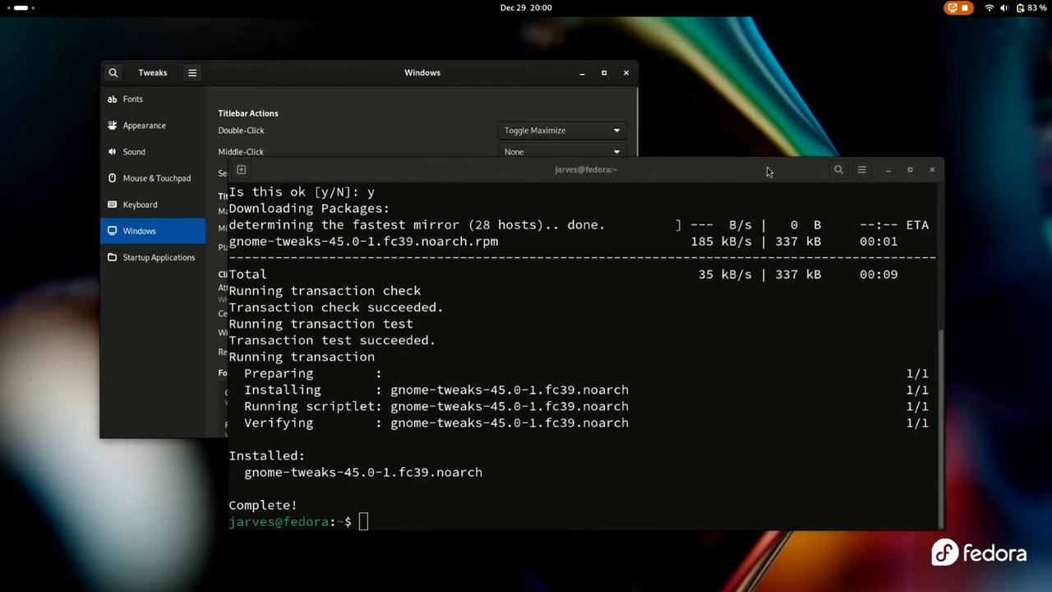
left_click(891, 169)
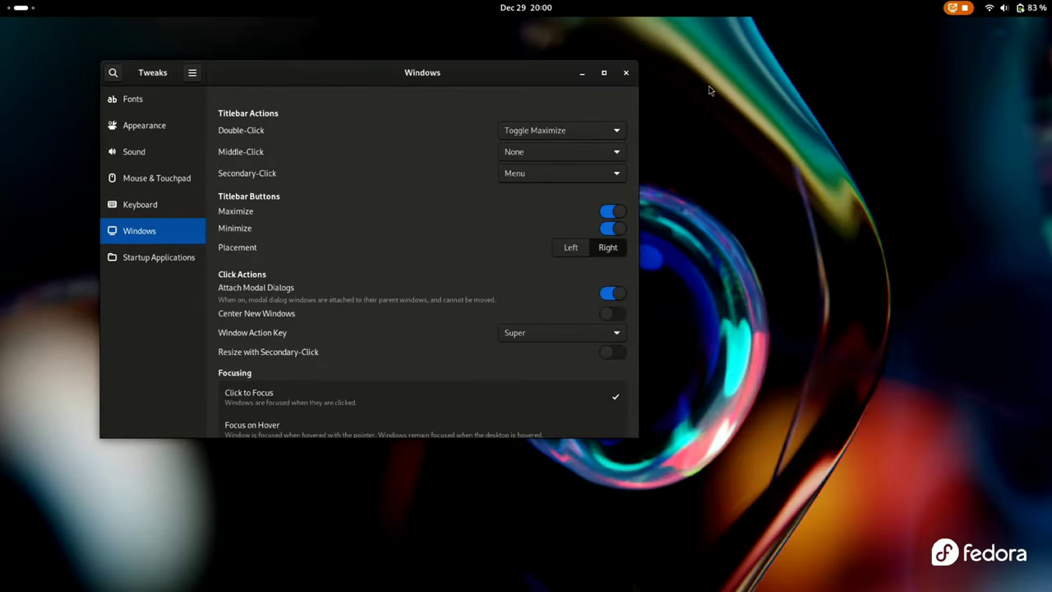
left_click(604, 74)
double_click(681, 38)
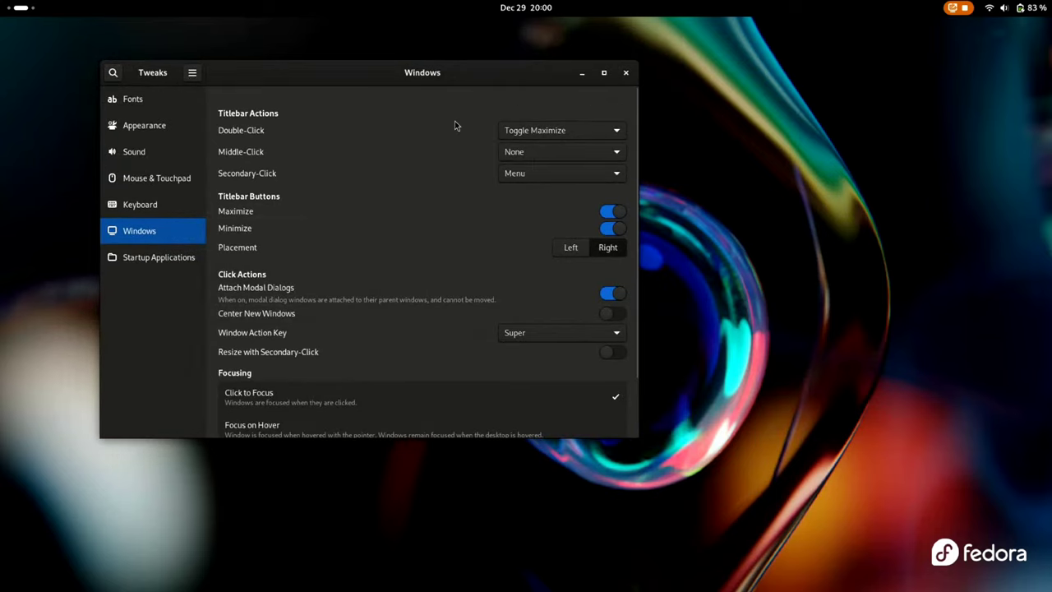
left_click_drag(399, 85, 543, 114)
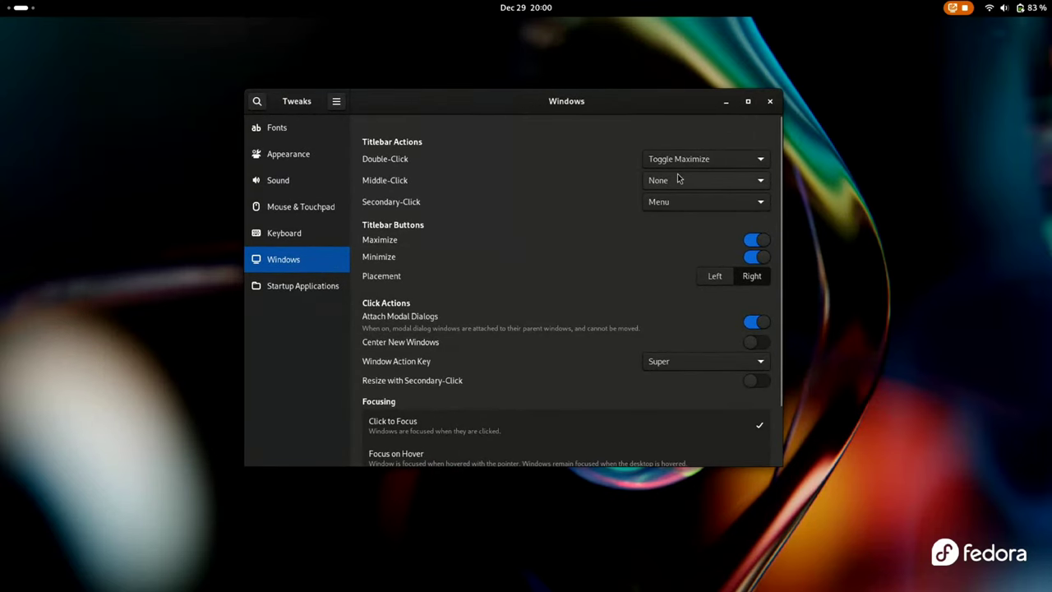
- Examine the titlebar middle-click actions and the mouse, font, appearance, sound and keyboard settings in Tweaks
left_click(678, 179)
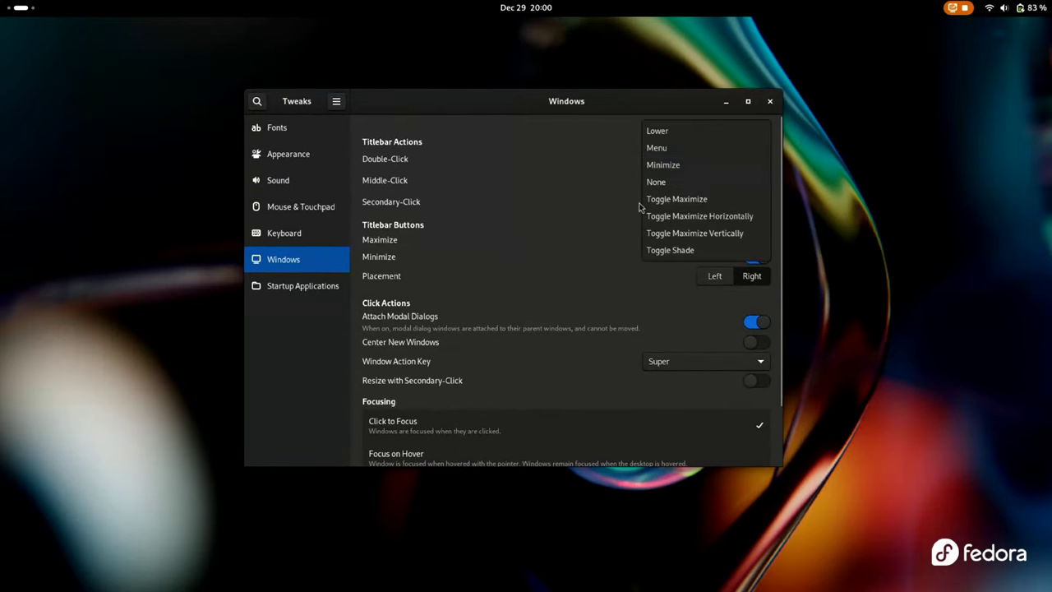
left_click(639, 207)
scroll(575, 282, "down", 2)
left_click(312, 206)
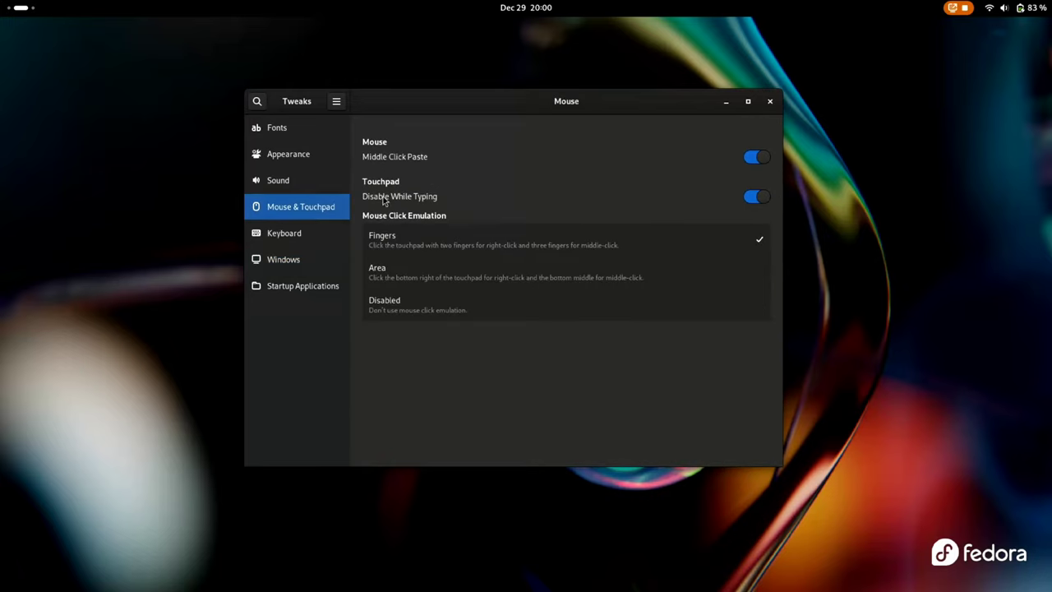
left_click(294, 133)
left_click(295, 162)
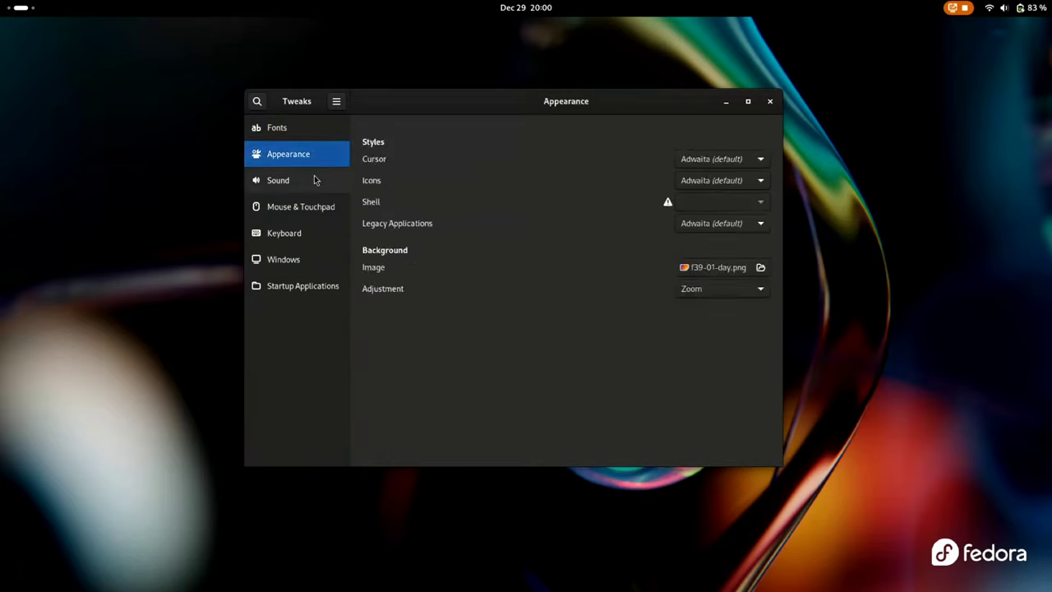
left_click(314, 180)
left_click(287, 232)
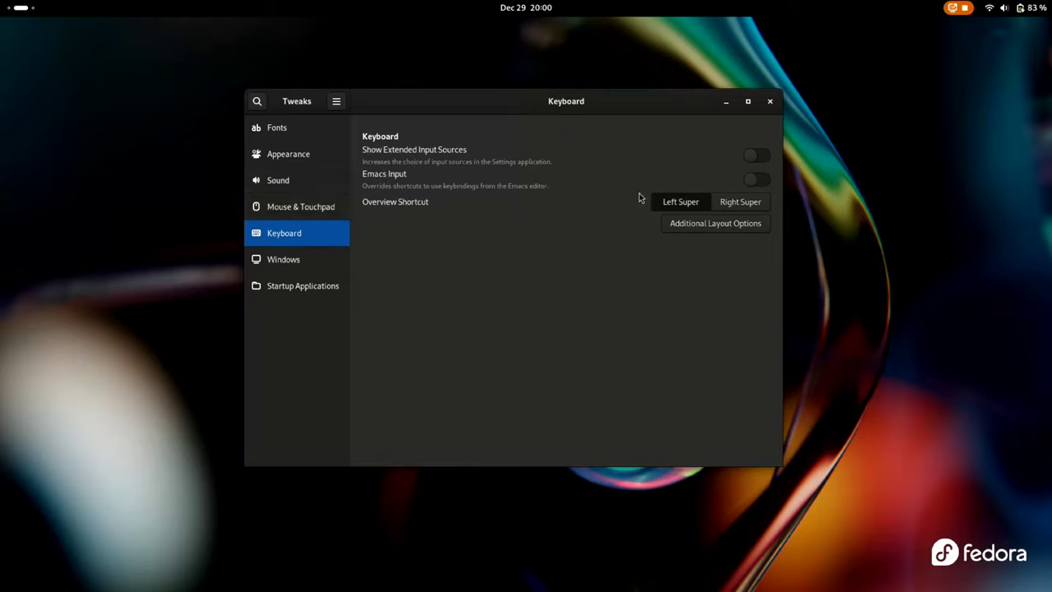
- Add Firefox to the startup applications and remove it again
left_click(302, 285)
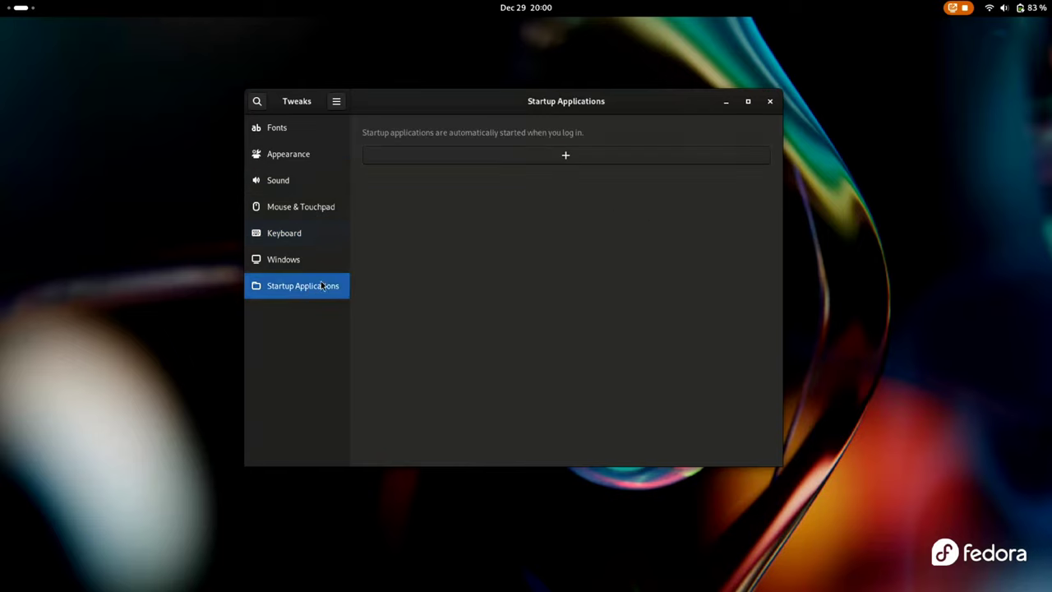
left_click(523, 157)
scroll(507, 287, "down", 5)
left_click(493, 282)
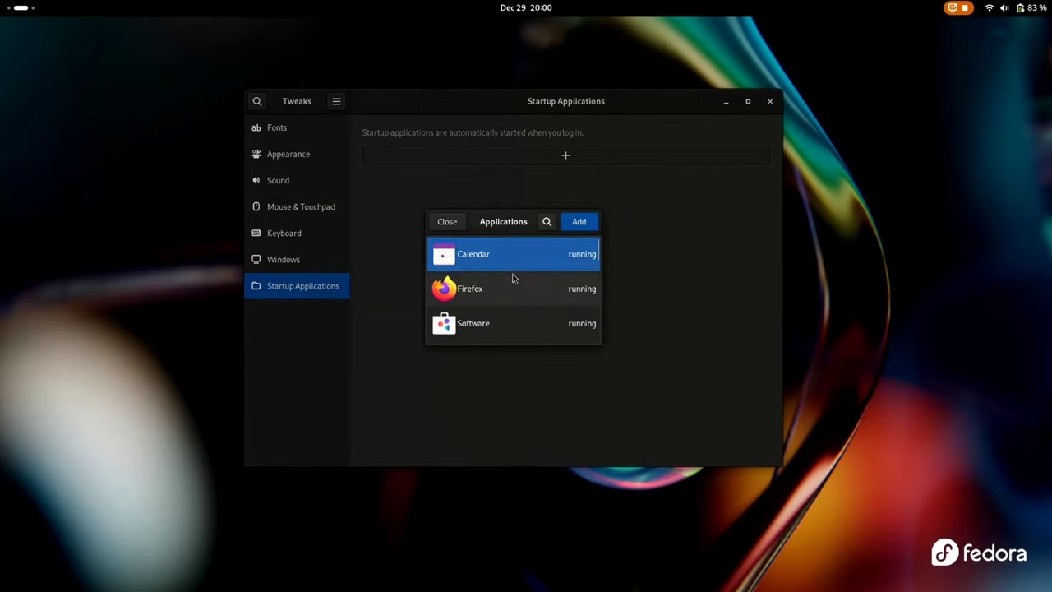
left_click(578, 221)
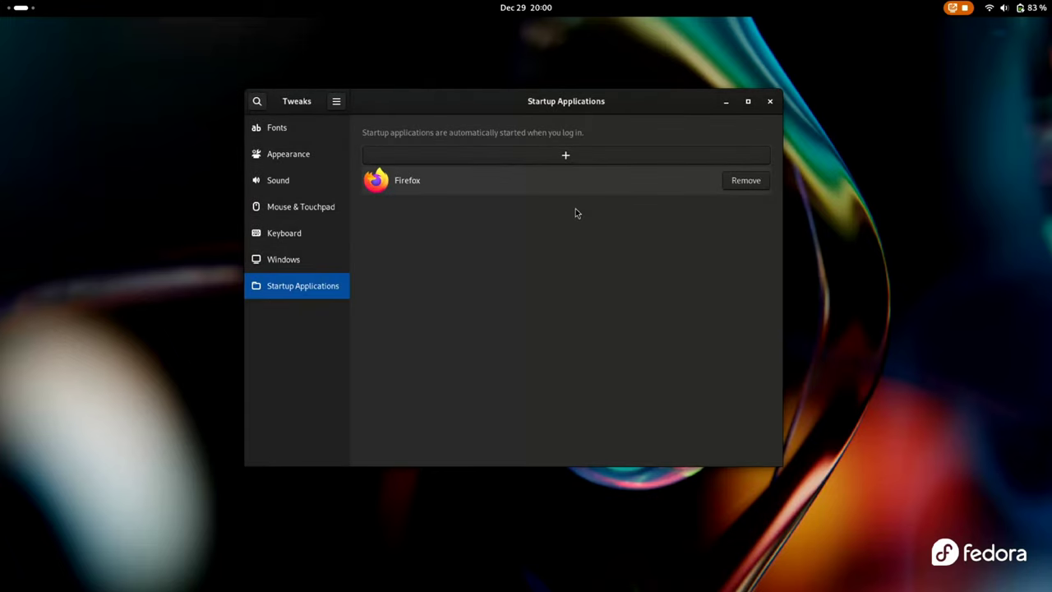
left_click(743, 182)
- Review the font, appearance, sound and window settings once more and close Tweaks
left_click(271, 125)
left_click(292, 155)
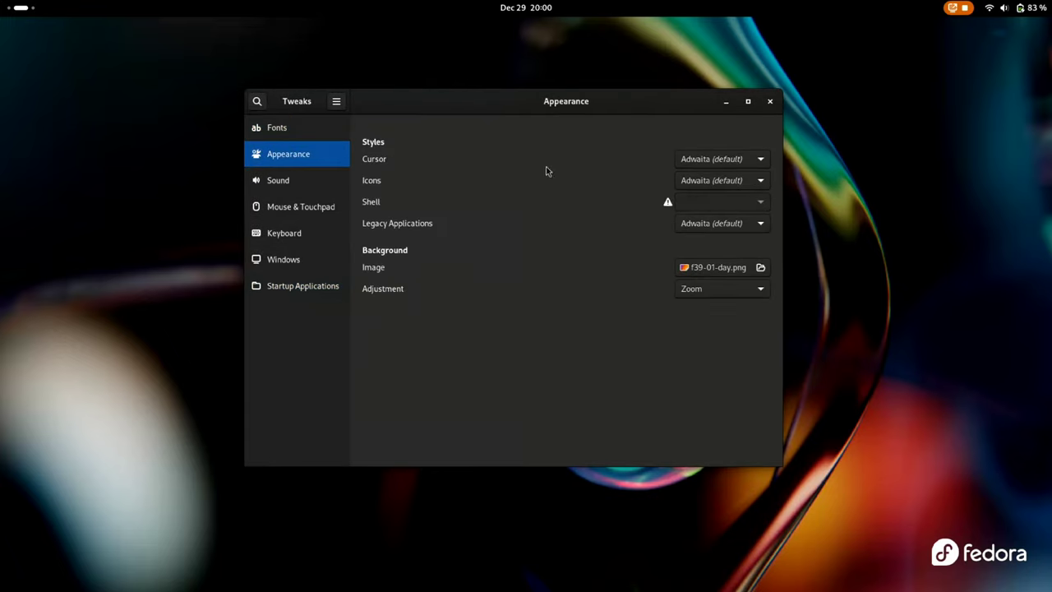
left_click(283, 182)
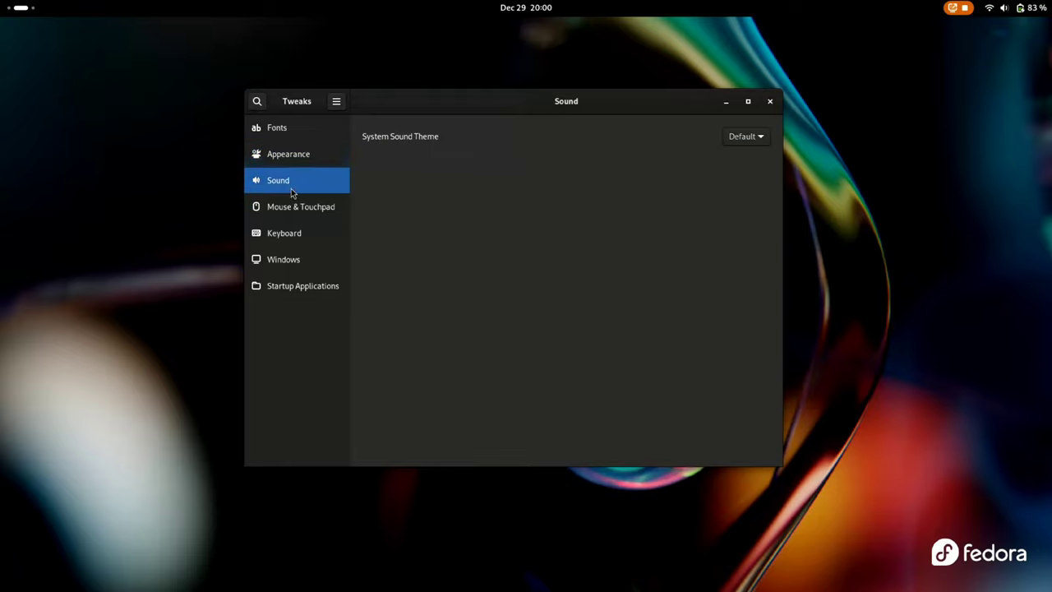
left_click(283, 259)
left_click(770, 102)
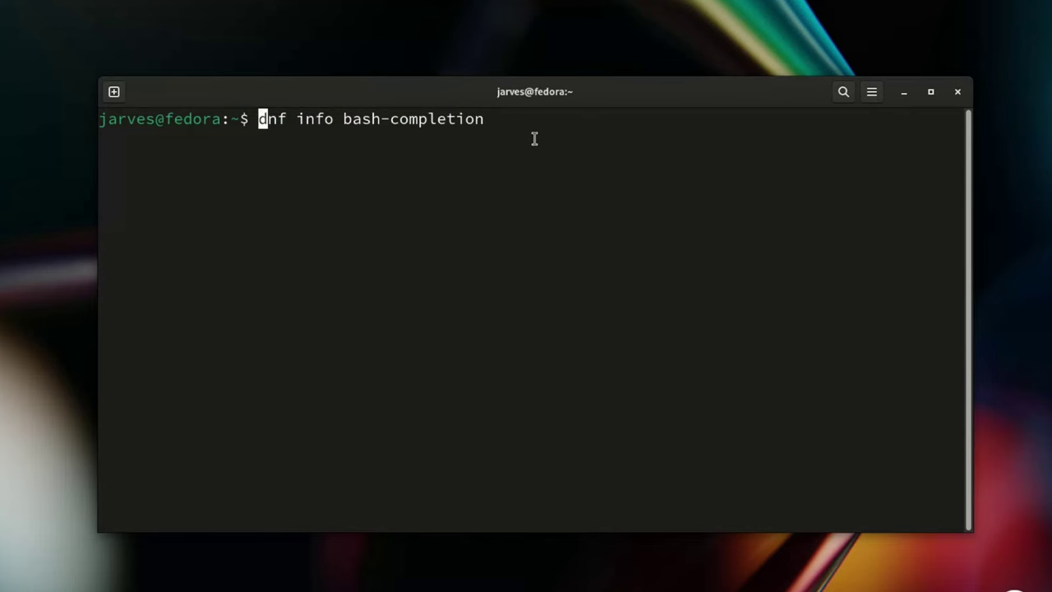
- Run "dnf info bash-completion" in the terminal and highlight the listed package details
key("Right")
key("Right")
key("Right")
key("Right")
key("Right")
key("Right")
key("Right")
key("Right")
key("Right")
key("Right")
key("Right")
key("Right")
key("Right")
key("Right")
key("Right")
key("Right")
key("Right")
key("Right")
key("Right")
key("Right")
key("Right")
key("Right")
key("Right")
key("Right")
key("Return")
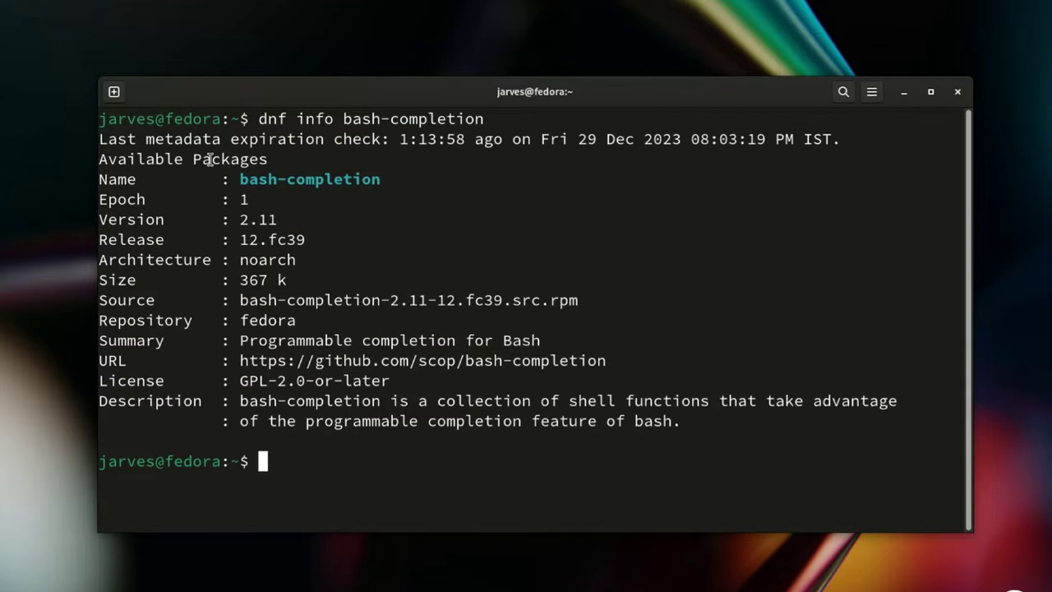
left_click_drag(216, 156, 400, 304)
left_click(400, 323)
left_click_drag(216, 318, 352, 399)
left_click(351, 400)
- Run "sudo dnf install bash-completion", removing the stray leading "$" from the pasted command
type("$ sudo dnf install bash-completion")
key("ctrl+Left")
key("ctrl+Left")
key("ctrl+Left")
key("ctrl+Left")
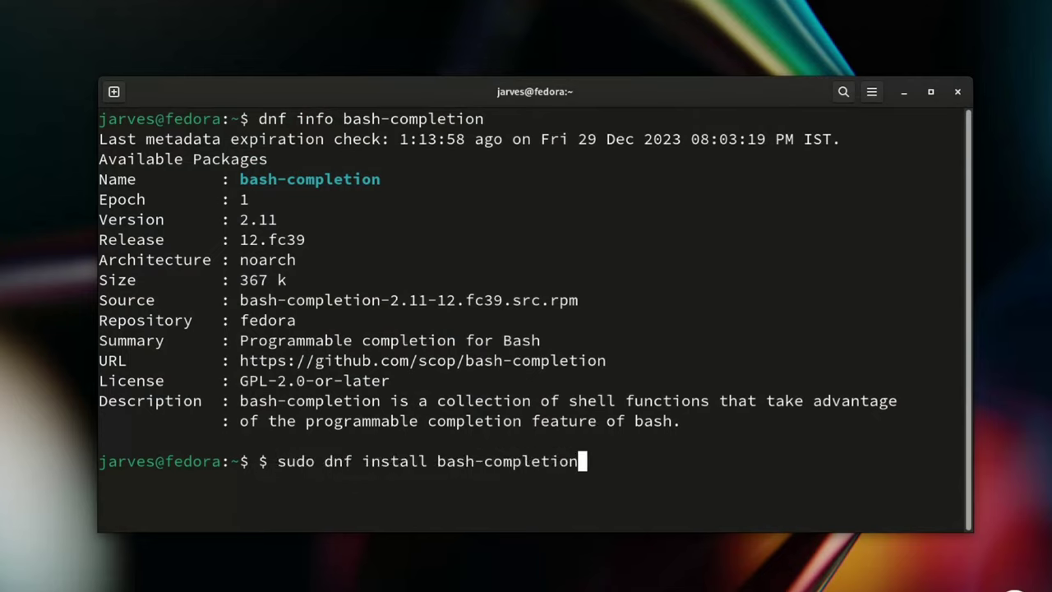
key("BackSpace")
key("BackSpace")
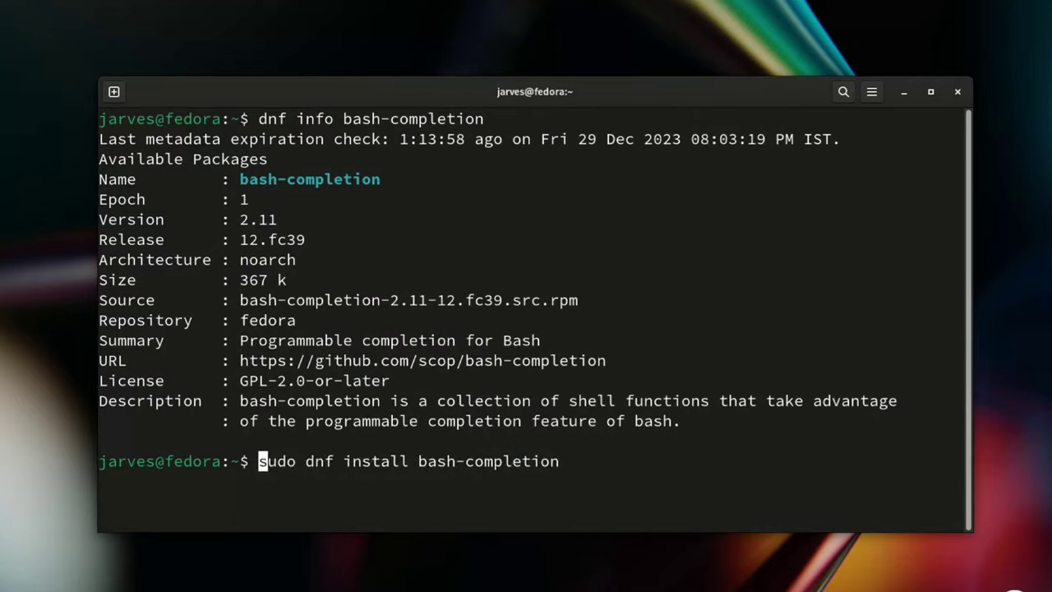
key("ctrl+Right")
key("ctrl+Right")
key("ctrl+Right")
key("ctrl+Right")
key("Return")
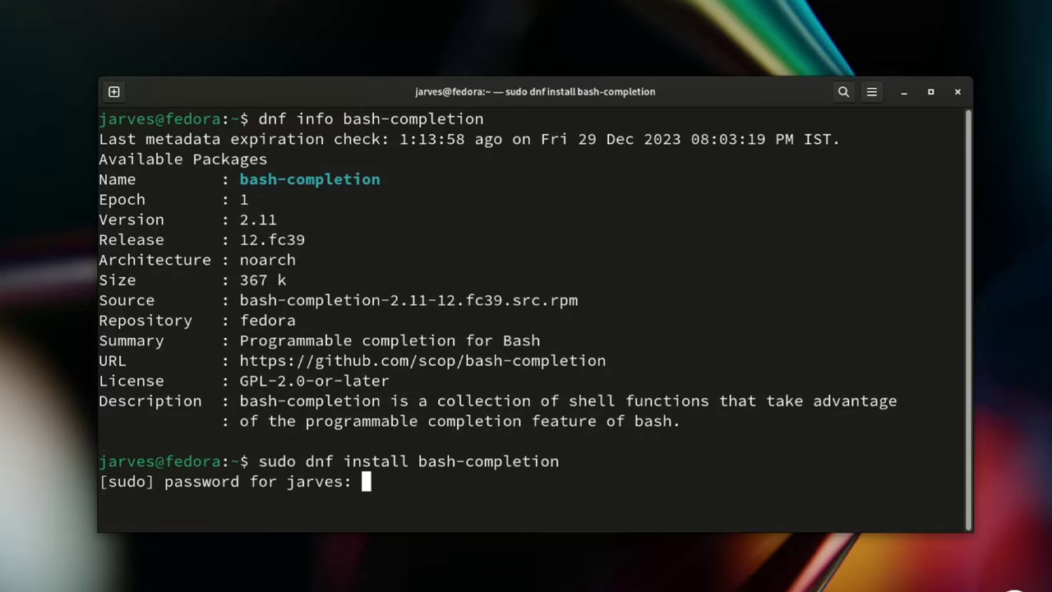
- Enter the sudo password and accept the bash-completion transaction with "y"
key("Return")
type("y")
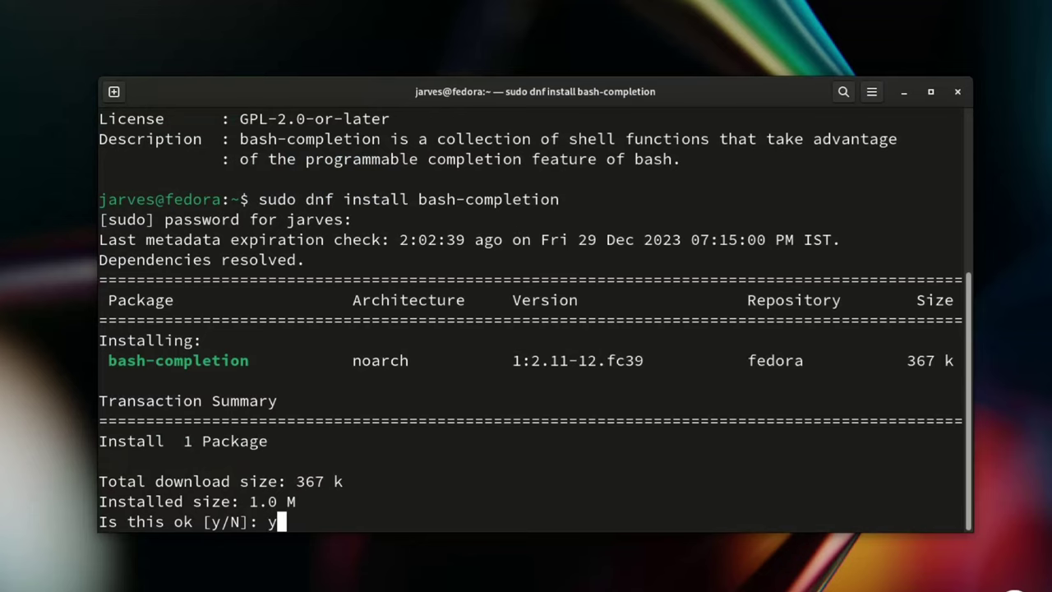
key("Return")
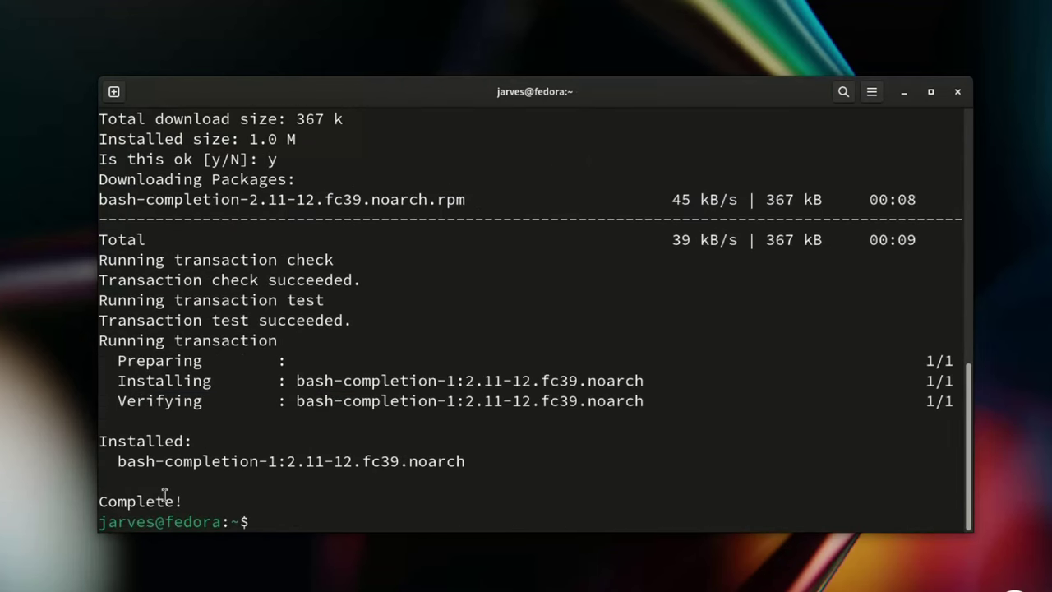
- Highlight the completion and installed-package lines in the installation output
double_click(165, 496)
left_click_drag(263, 499, 156, 438)
left_click(312, 507)
- Print the completion script with "cat /etc/profile.d/bash_completion.sh" and highlight its contents
type("cat /etc/profile.d/bash_completion.sh")
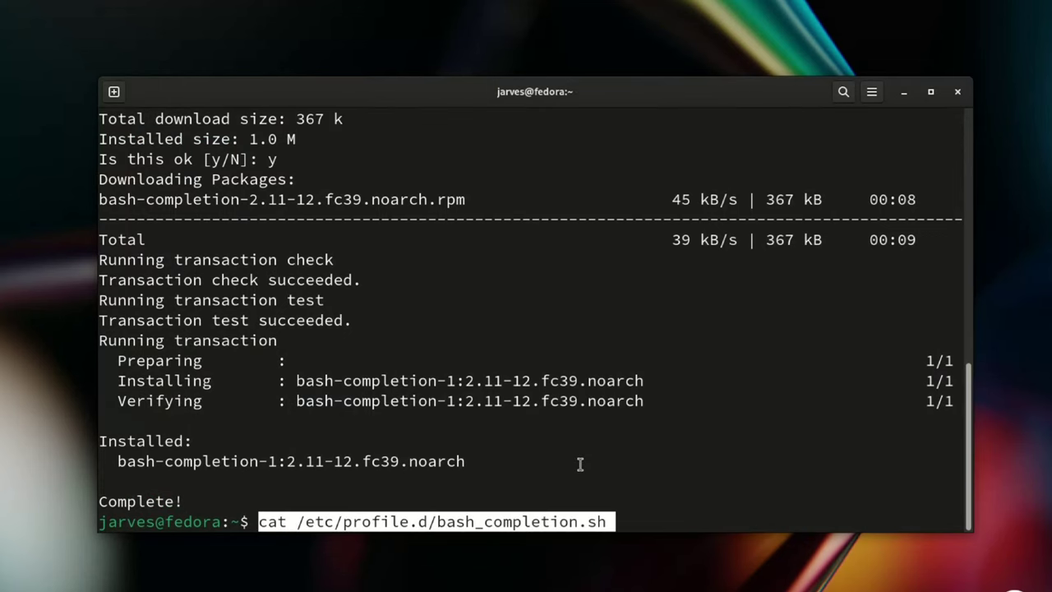
key("End")
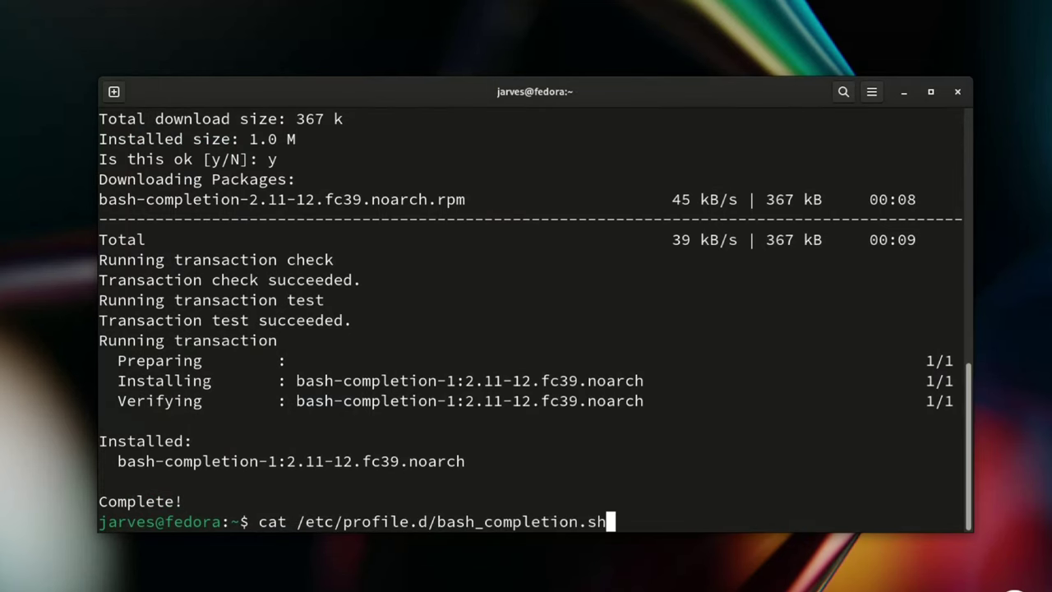
key("Return")
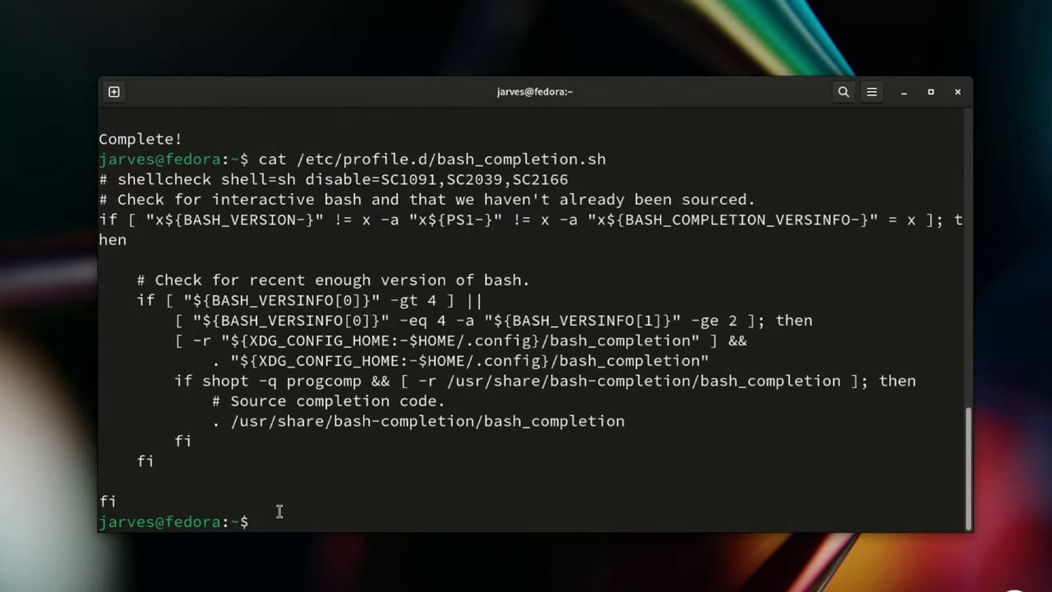
left_click_drag(277, 516, 100, 159)
left_click(167, 297)
- Load bash completion into the current shell with "source /etc/profile.d/bash_completion.sh", removing the extra leading space
type("source /etc/profile.d/bash_completion.sh")
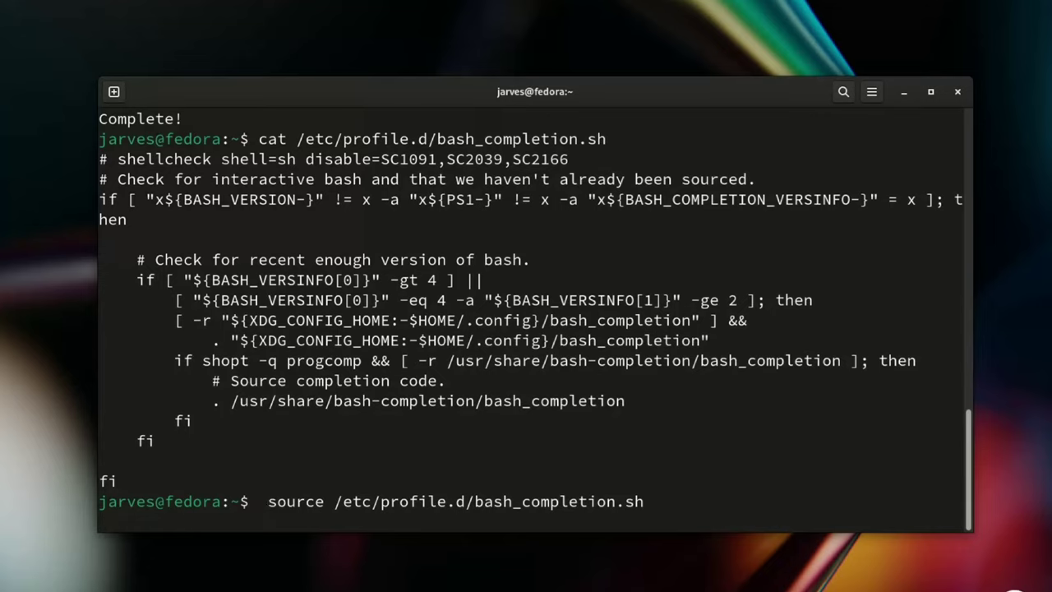
key("Home")
key("Delete")
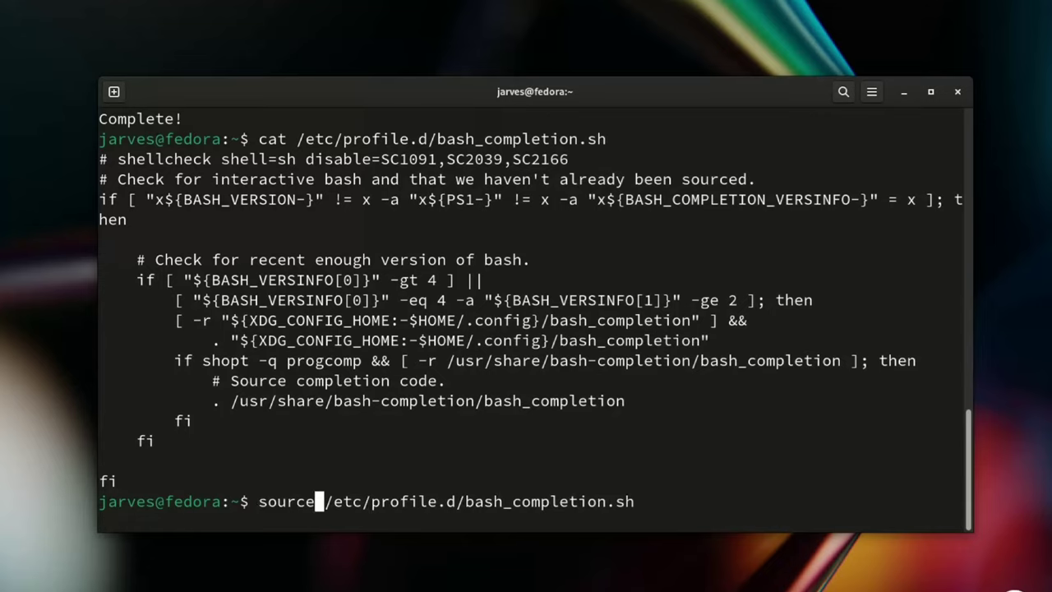
key("Right")
key("Right")
key("Right")
key("Right")
key("Right")
key("Right")
key("Right")
key("Right")
key("Right")
key("Right")
key("Right")
key("Right")
key("Right")
key("Right")
key("Right")
key("Right")
key("Right")
key("Right")
key("Right")
key("Right")
key("Return")
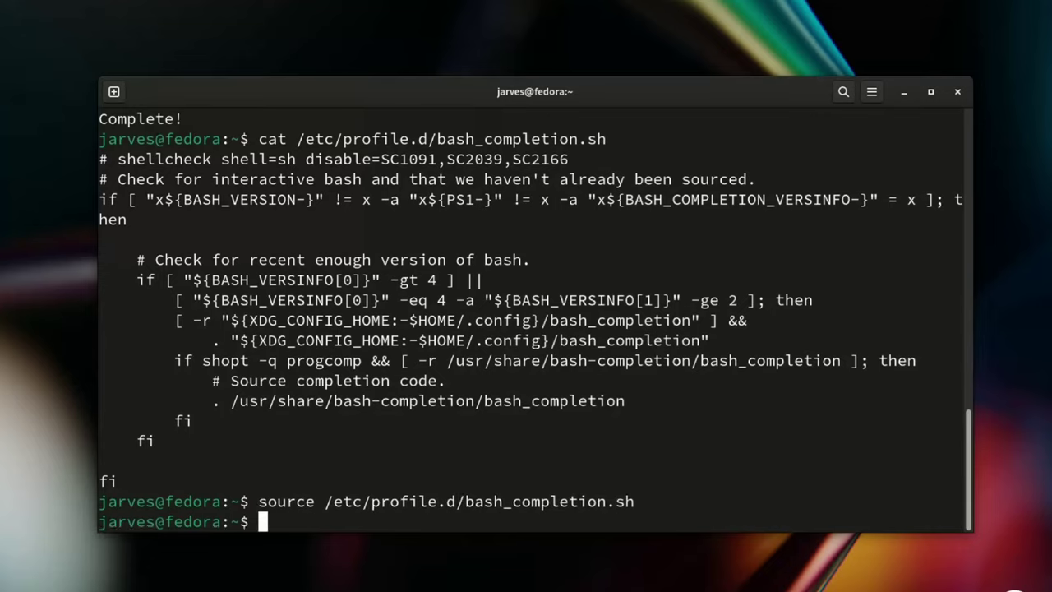
- Clear the terminal and list the available completions for the partial command "sudo dnf i"
type("clear")
key("Return")
type("s")
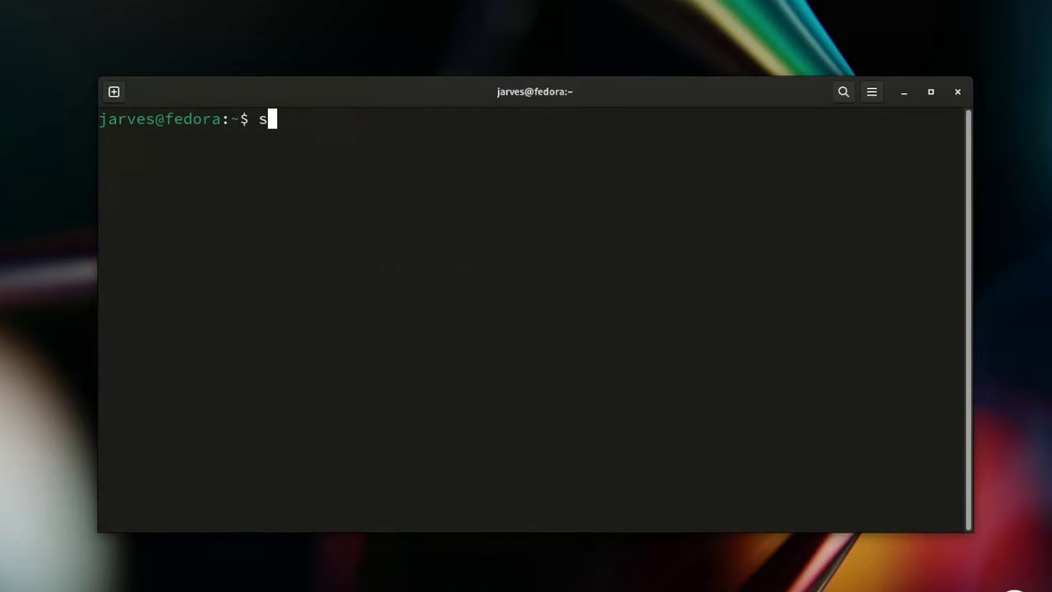
type("udo dnf ")
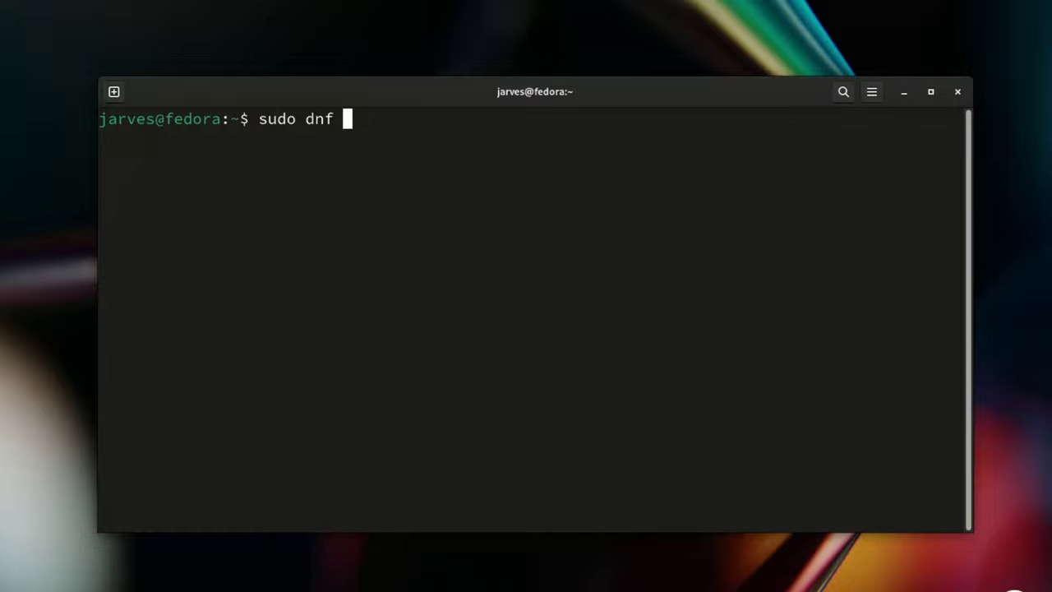
type("i")
key("Tab")
key("Tab")
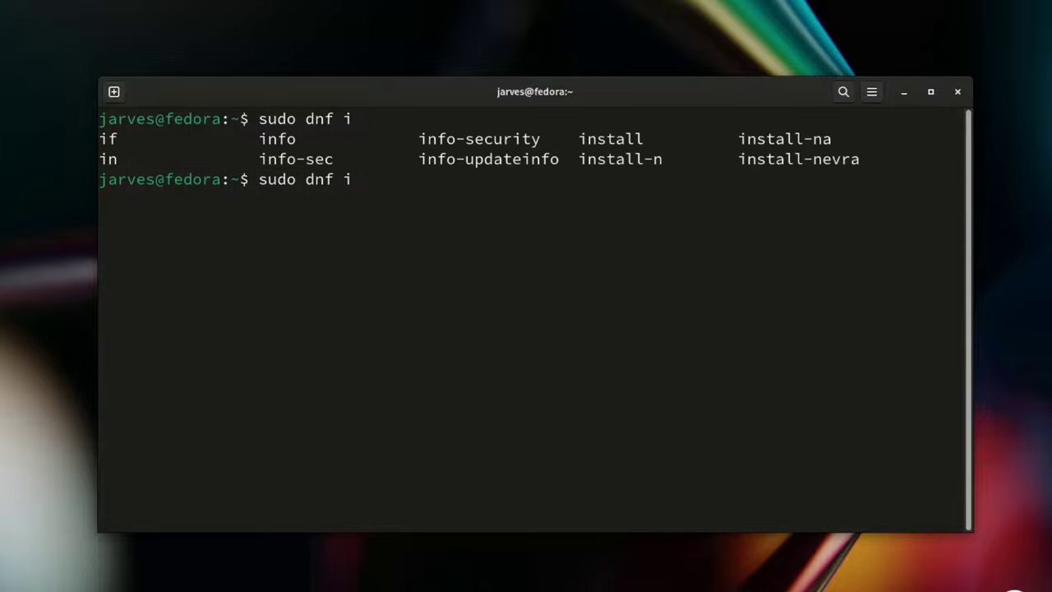
- Highlight the suggested dnf subcommands in the completion list, including "if", "info" and "install"
double_click(110, 139)
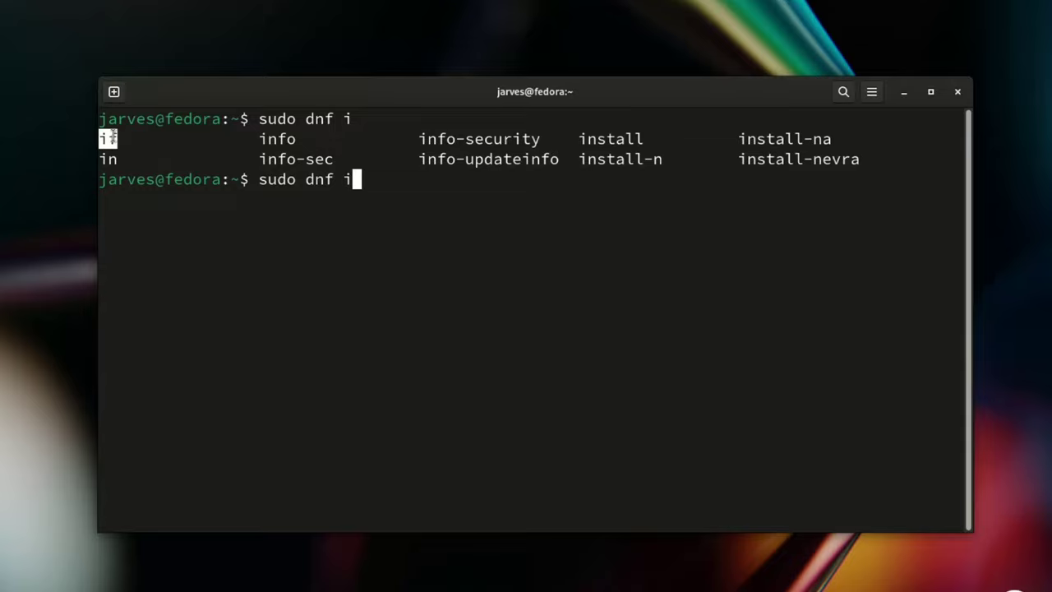
double_click(277, 139)
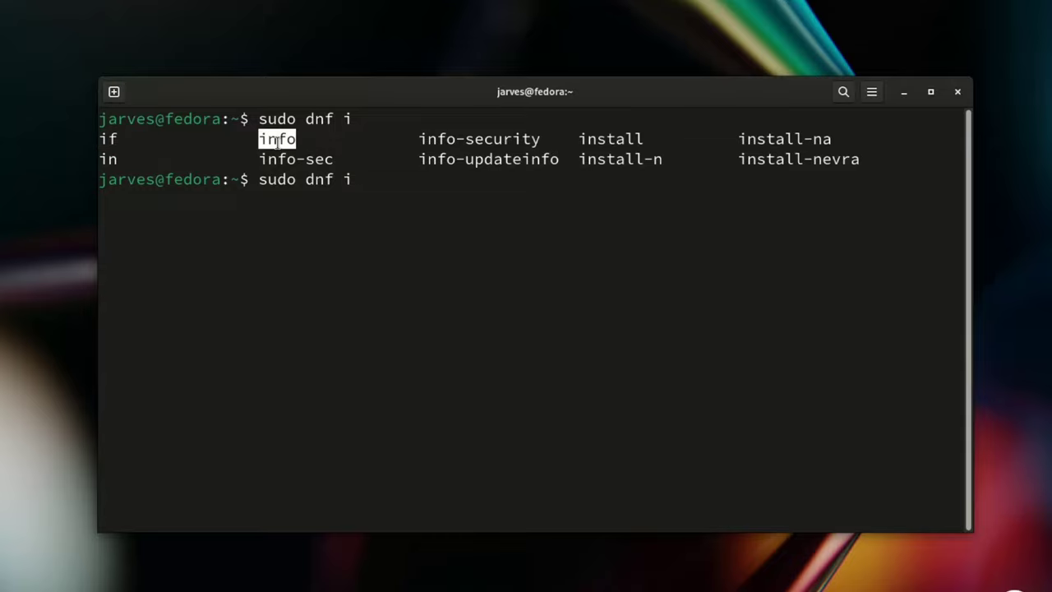
double_click(628, 139)
left_click_drag(896, 160, 446, 141)
left_click(446, 142)
- Replace the partial dnf command with "complete -W 'google.com cyberciti.biz nixcraft.com' ping"
key("BackSpace")
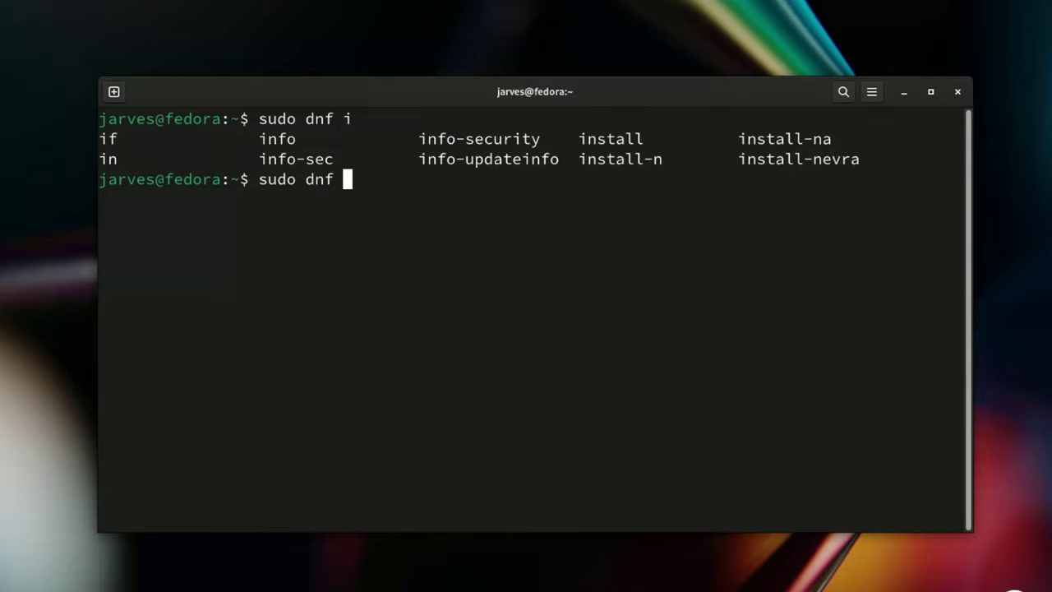
key("BackSpace")
key("BackSpace")
key("BackSpace")
key("BackSpace")
key("BackSpace")
key("BackSpace")
key("BackSpace")
key("BackSpace")
key("BackSpace")
type("complete -W 'google.com cyberciti.biz nixcraft.com' ping")
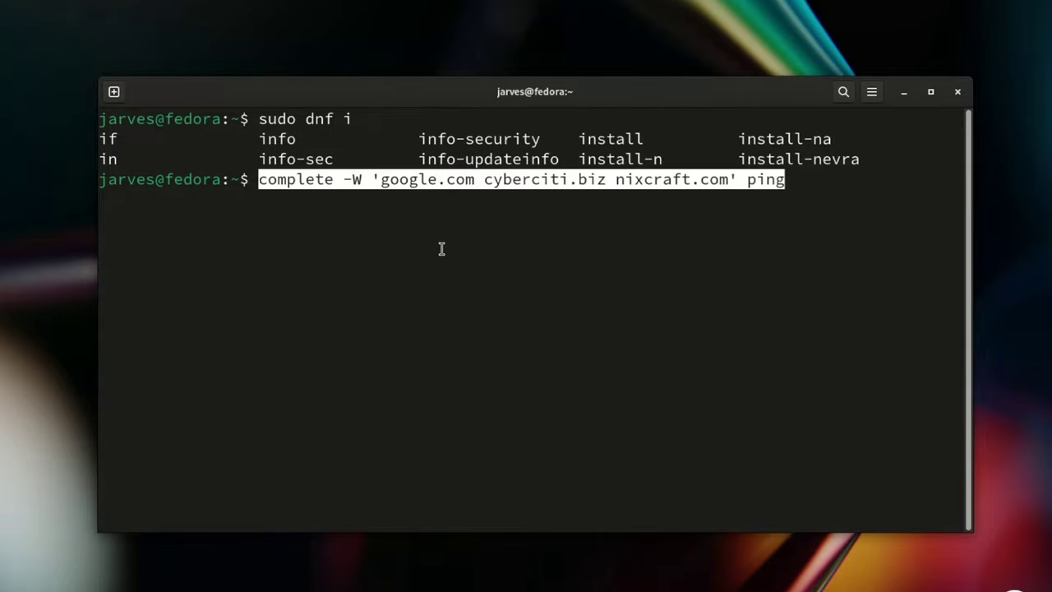
- Replace cyberciti.biz and nixcraft.com with techjarves.net and run "complete -W 'google.com techjarves.net' ping"
key("End")
key("ctrl+Left")
key("ctrl+Left")
key("ctrl+Left")
key("ctrl+Left")
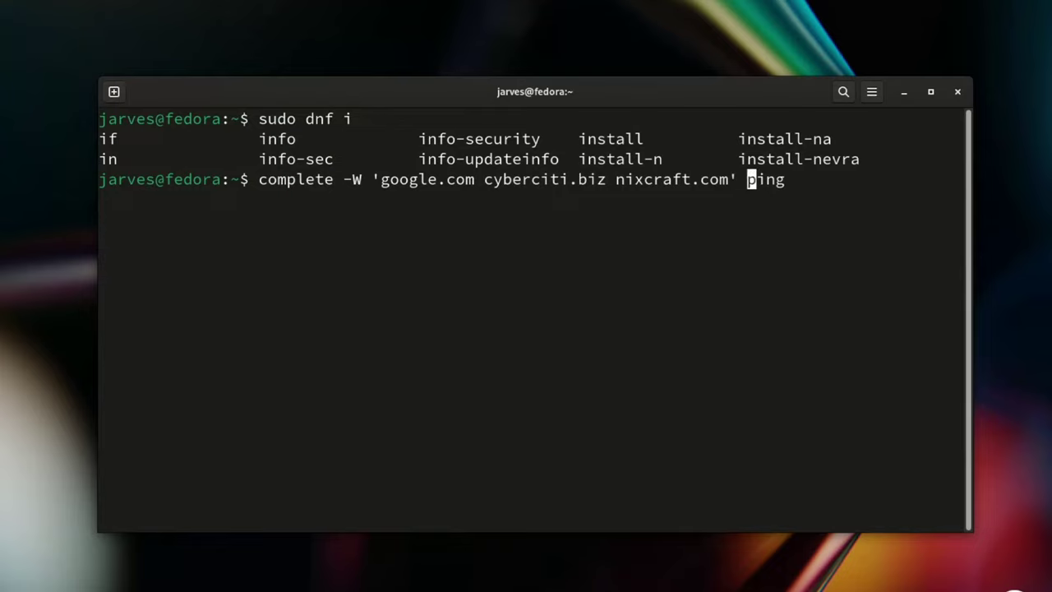
key("End")
key("ctrl+Left")
key("Left")
key("Left")
key("BackSpace")
key("BackSpace")
key("BackSpace")
key("BackSpace")
key("BackSpace")
key("BackSpace")
key("BackSpace")
key("BackSpace")
key("BackSpace")
key("BackSpace")
key("BackSpace")
key("BackSpace")
key("BackSpace")
key("BackSpace")
key("BackSpace")
key("BackSpace")
key("BackSpace")
key("BackSpace")
key("BackSpace")
key("BackSpace")
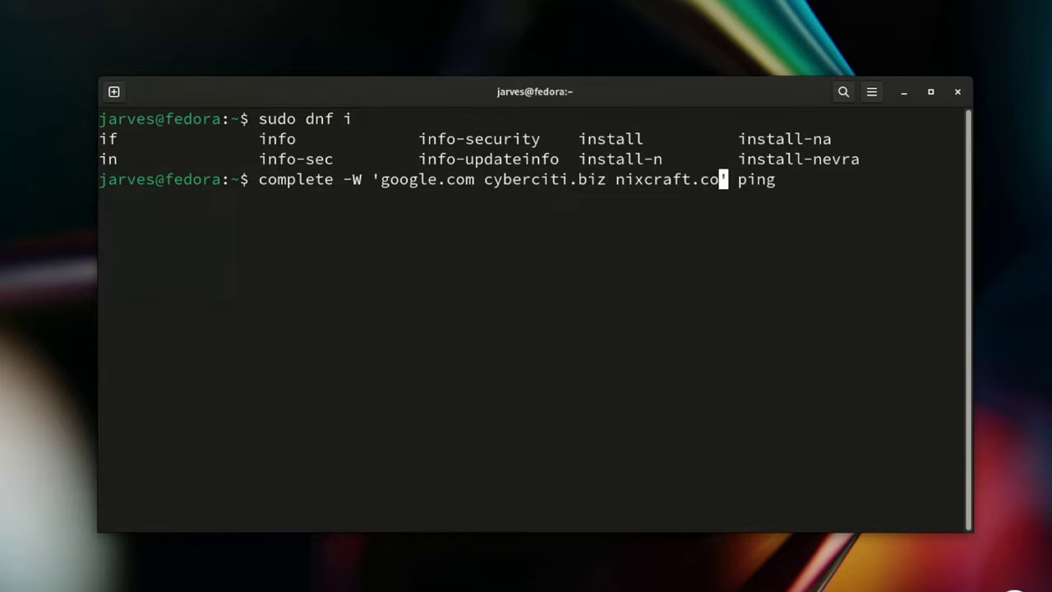
type("techjarves")
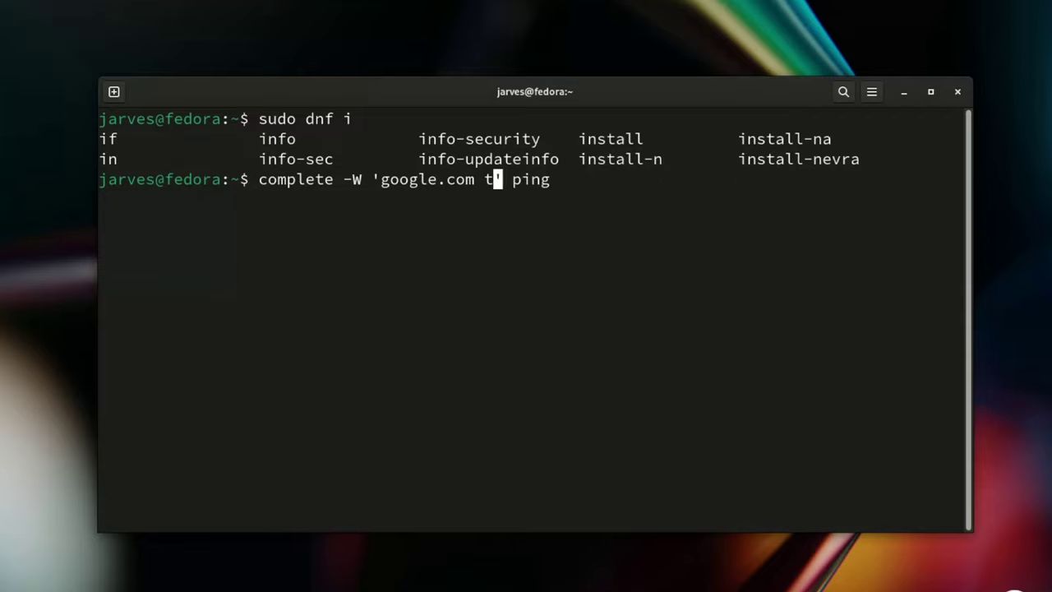
type(".net")
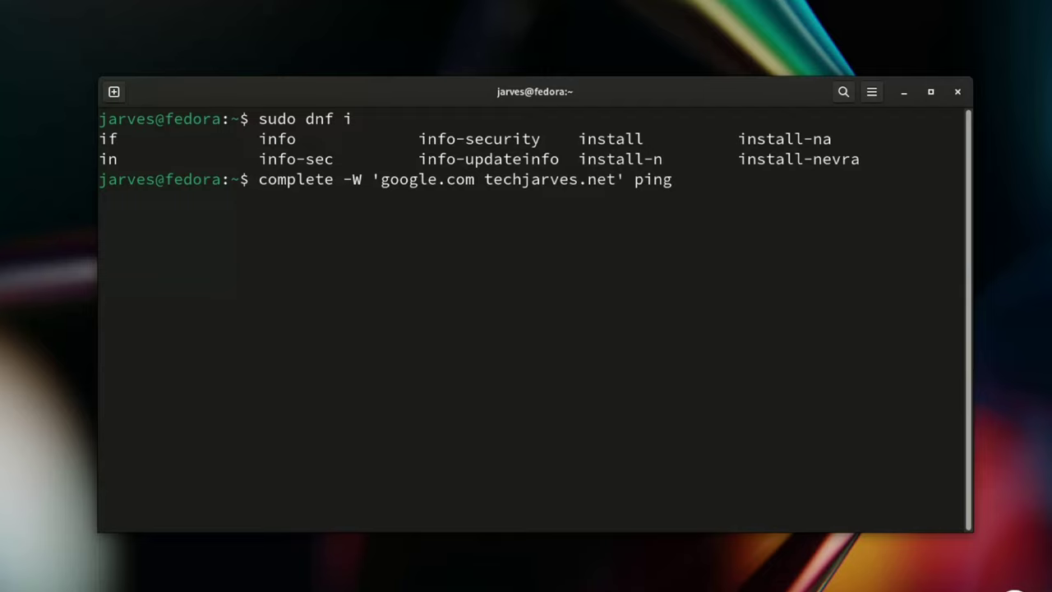
key("End")
key("Return")
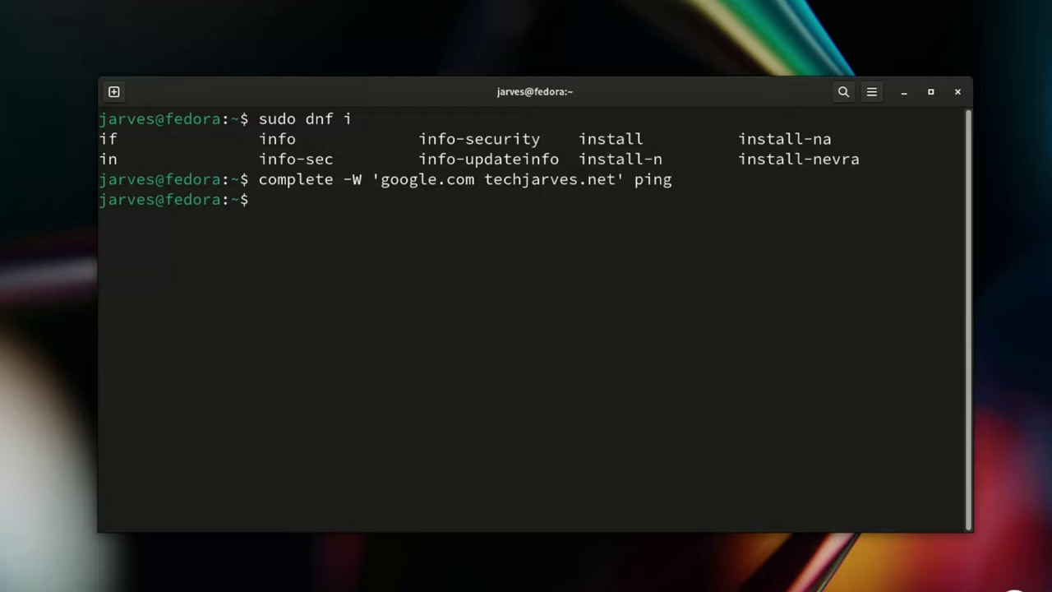
- List the host completions for "ping" and ping techjarves.net by completing the host name from "t"
type("ping")
key("Tab")
key("Tab")
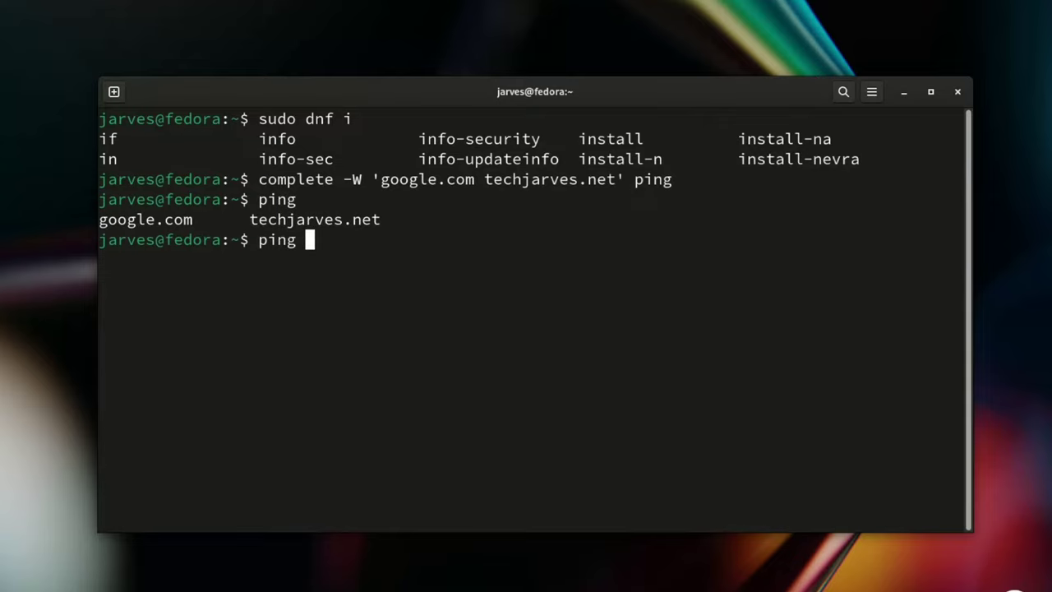
double_click(143, 217)
left_click(143, 218)
type("t")
key("Tab")
key("Return")
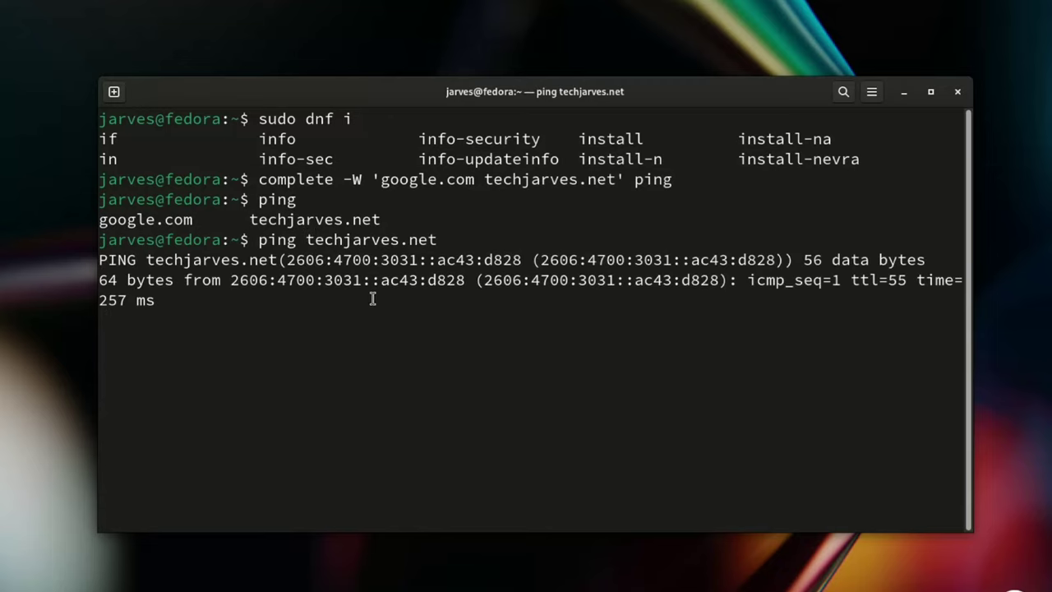
- Stop the techjarves.net ping and clear the terminal
key("ctrl+x")
key("ctrl+c")
type("clear")
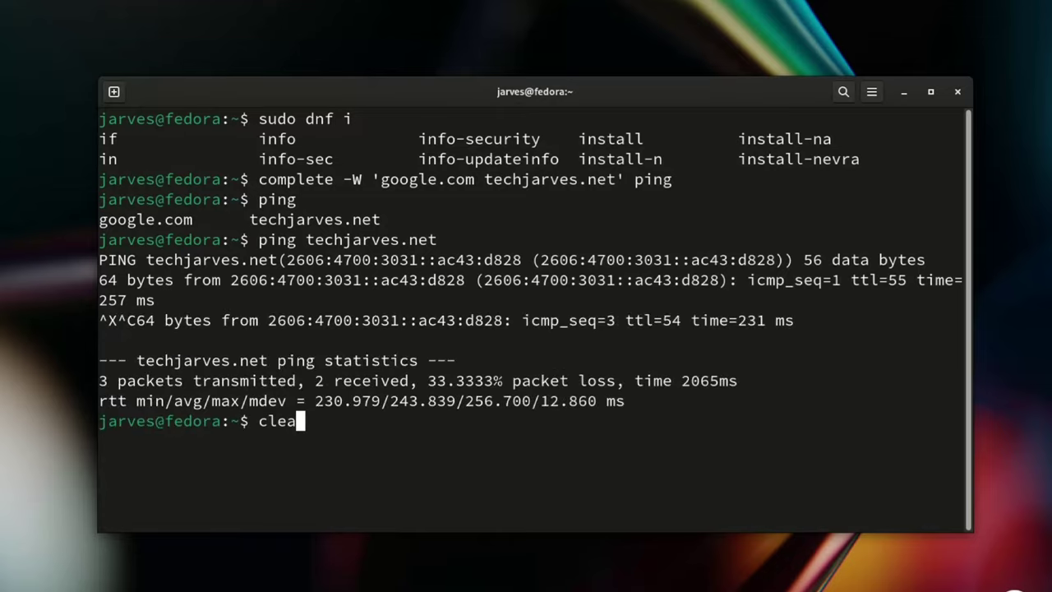
key("Return")
- List the ping host completions again and ping google.com by completing the host name from "go"
type("ping")
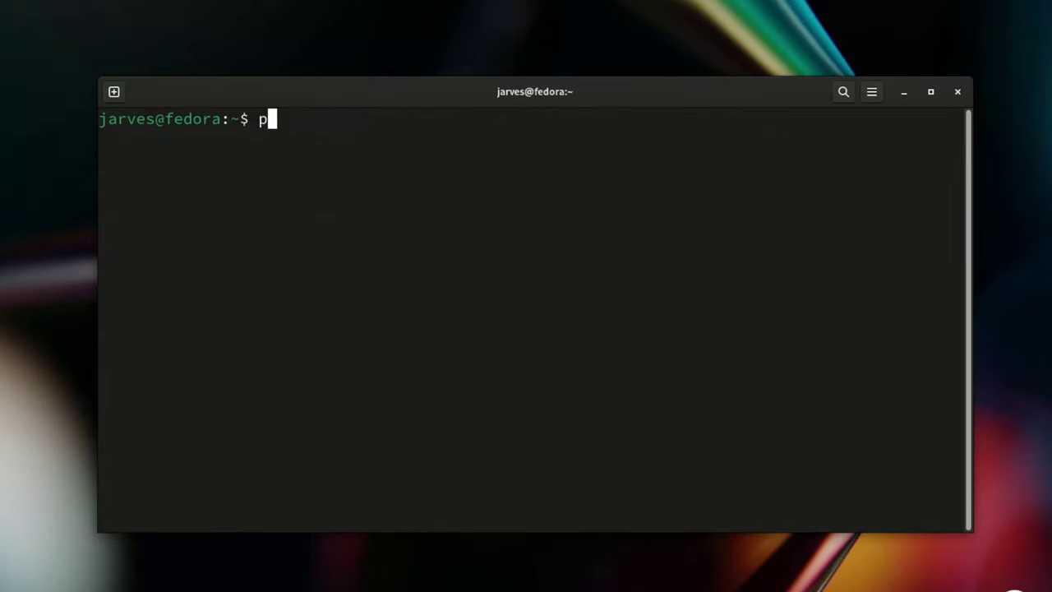
key("Tab")
key("Tab")
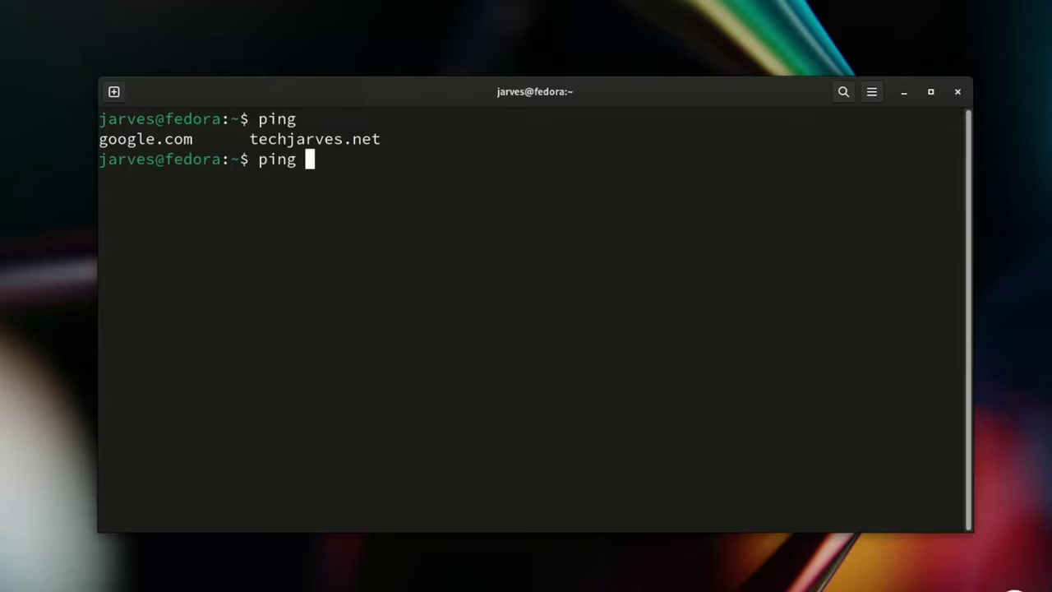
type("go")
key("Tab")
key("Return")
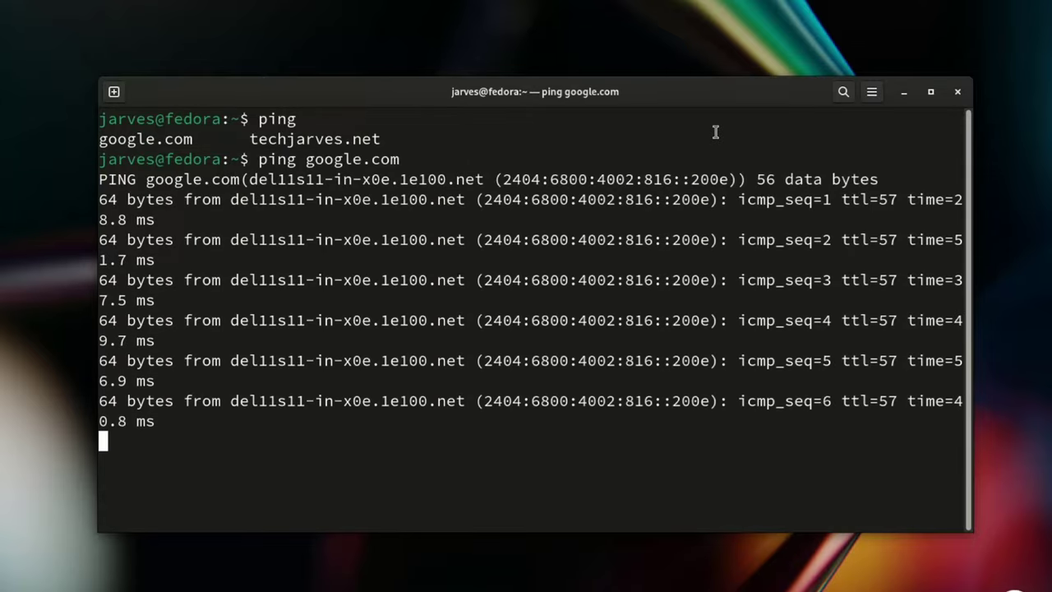
- Stop the google.com ping and clear the terminal
key("ctrl+x")
key("ctrl+c")
type("clewr")
key("Return")
type("c")
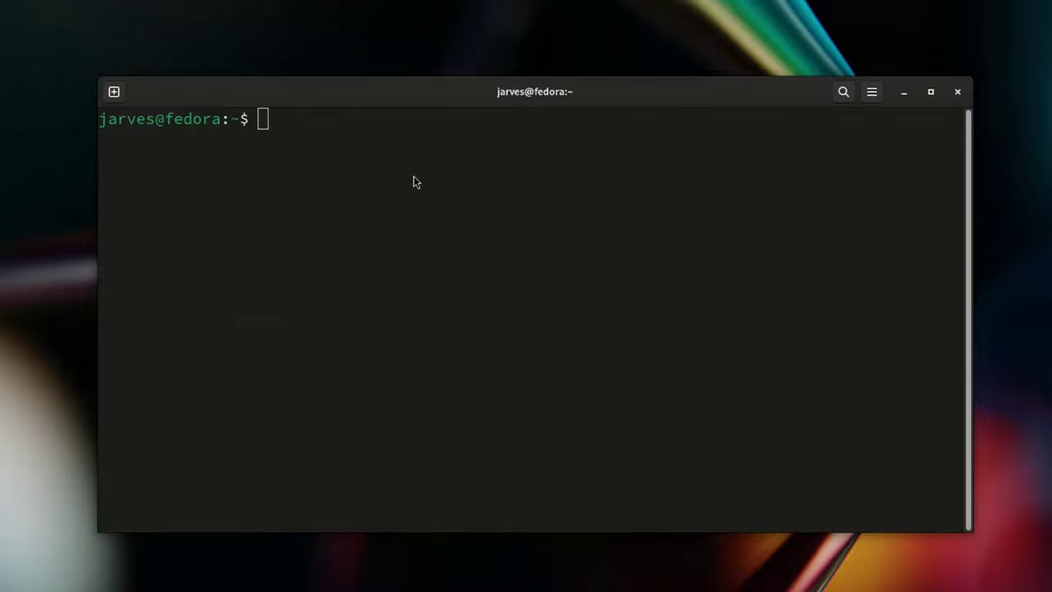
key("super")
type("time")
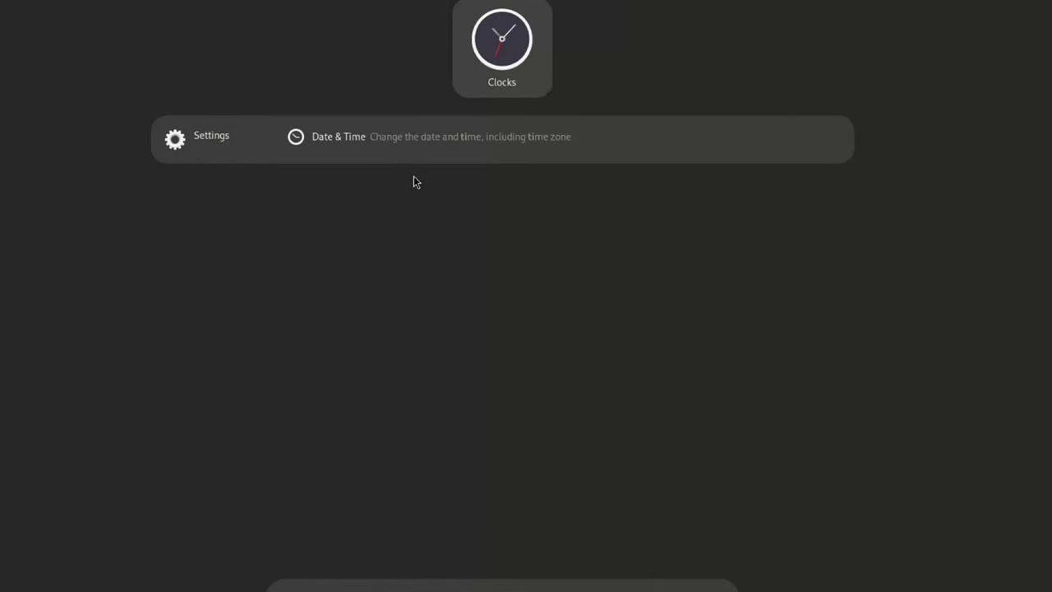
key("Escape")
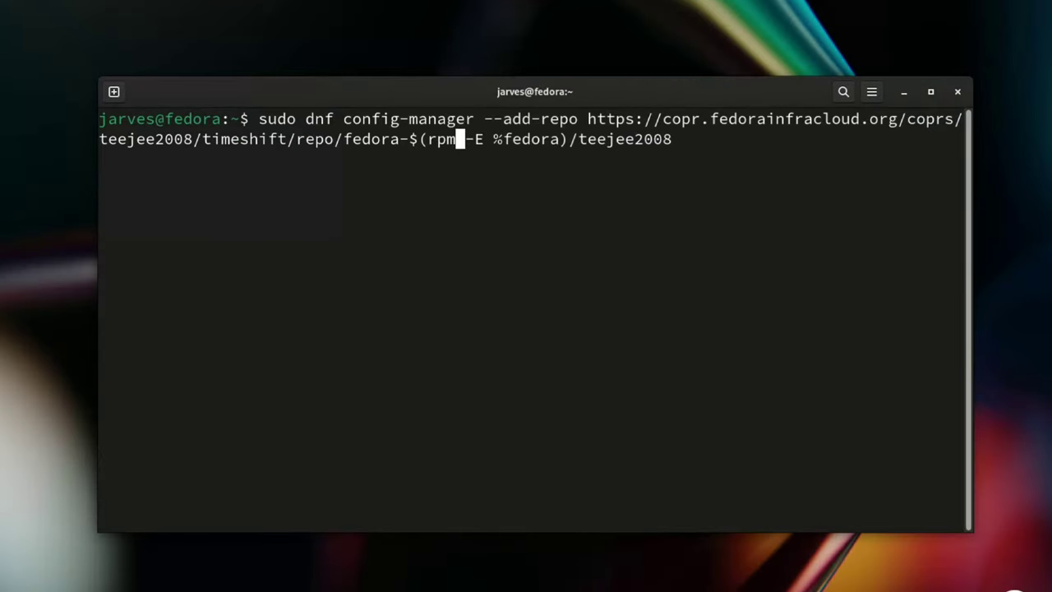
key("Return")
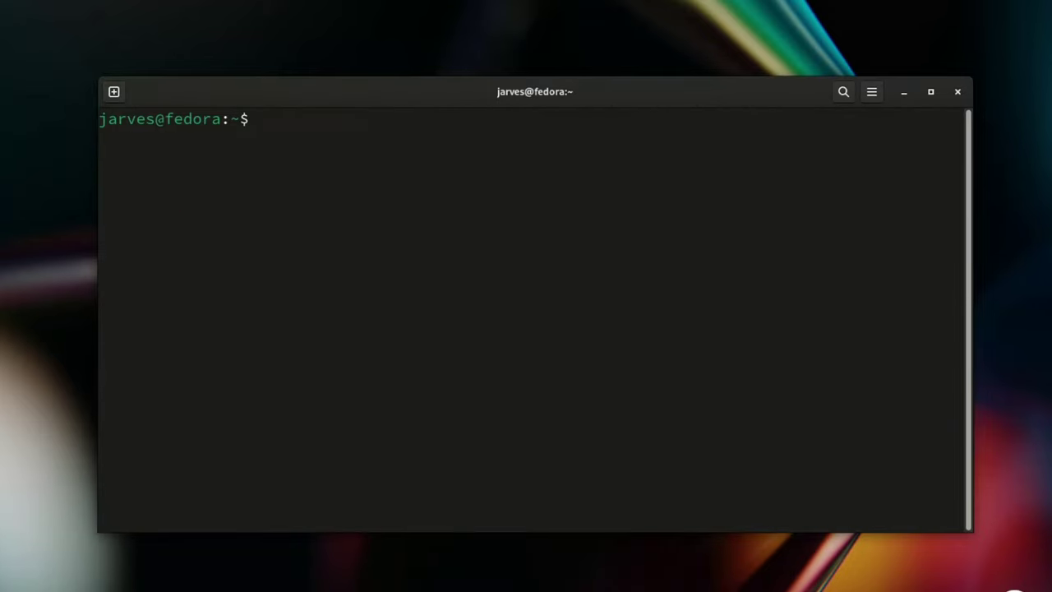
key("ctrl+shift+v")
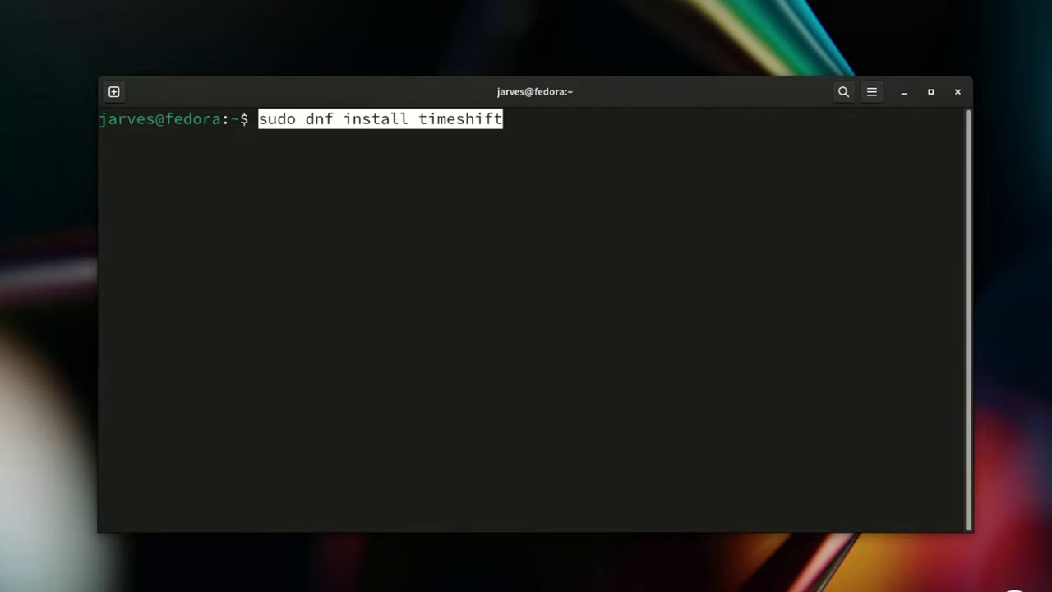
key("ctrl+Left")
key("End")
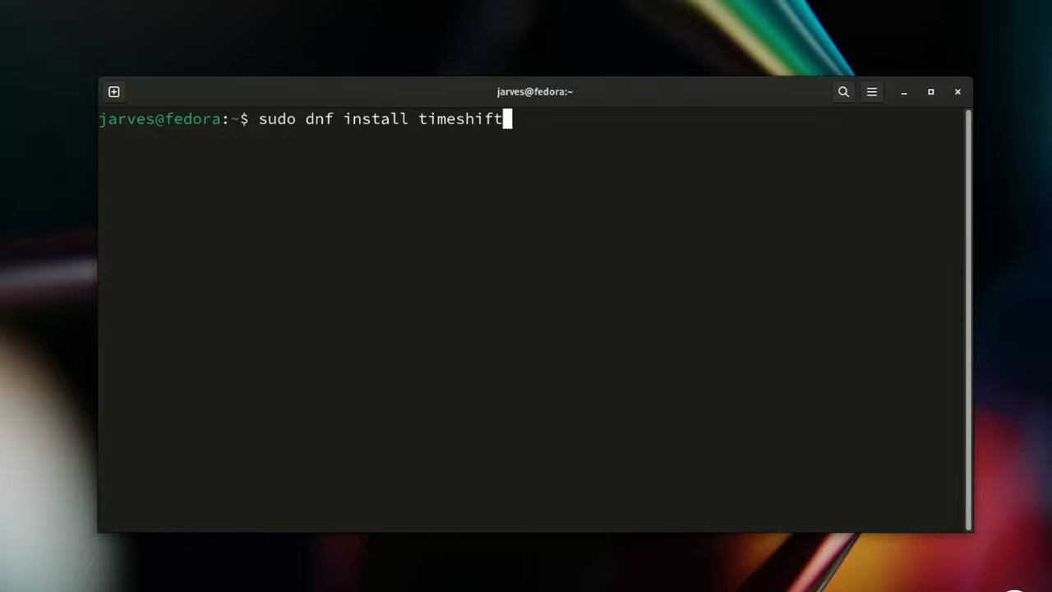
key("Return")
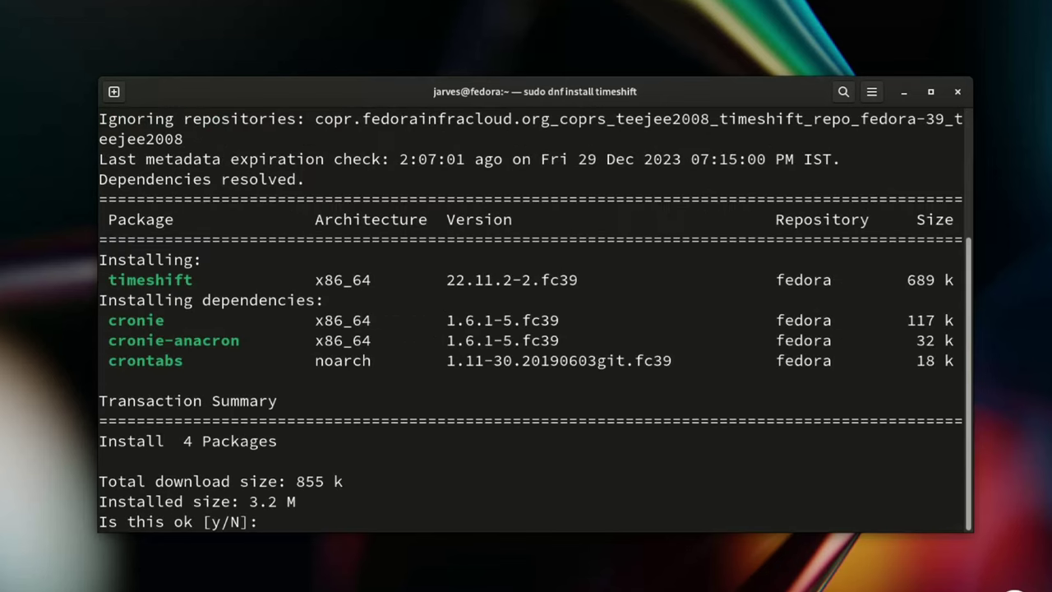
- Accept the Timeshift installation with "y" and resize the terminal window to be taller and slightly narrower
type("y")
key("Return")
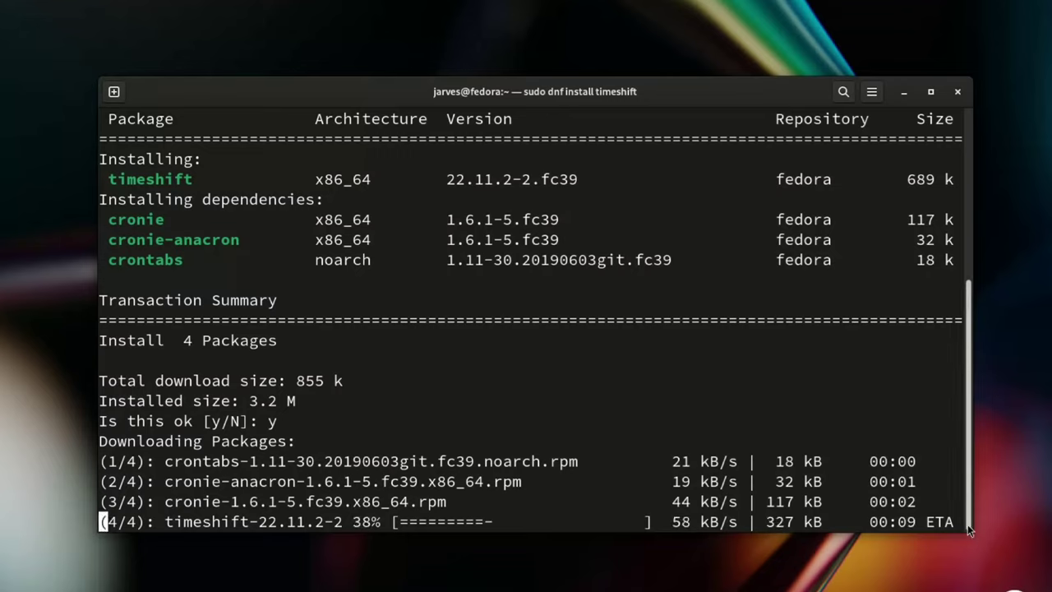
left_click_drag(967, 524, 937, 583)
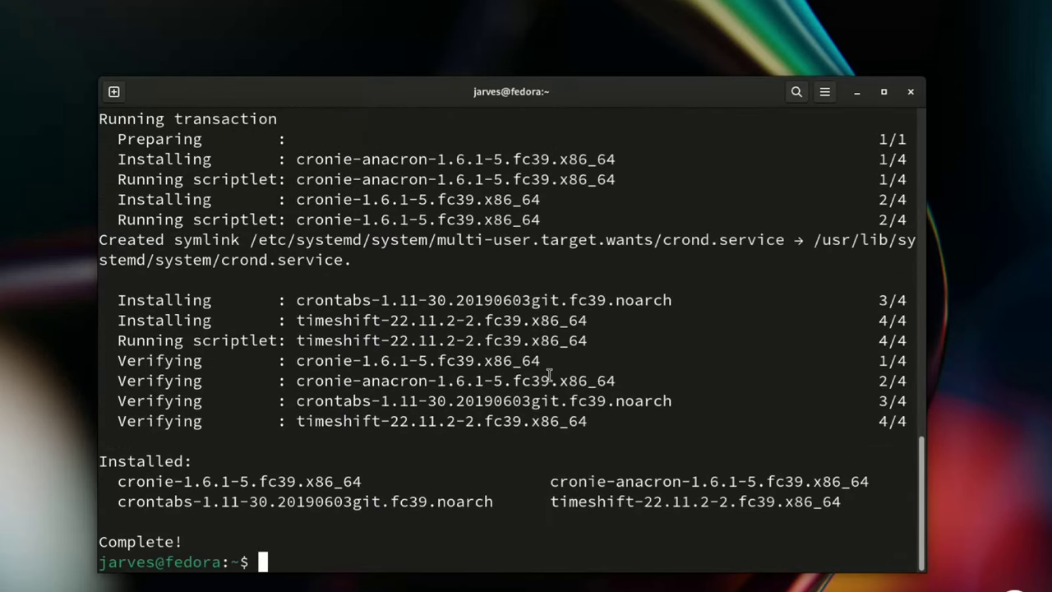
- Launch Timeshift, enter the account password to authenticate, and minimize the terminal window
key("super")
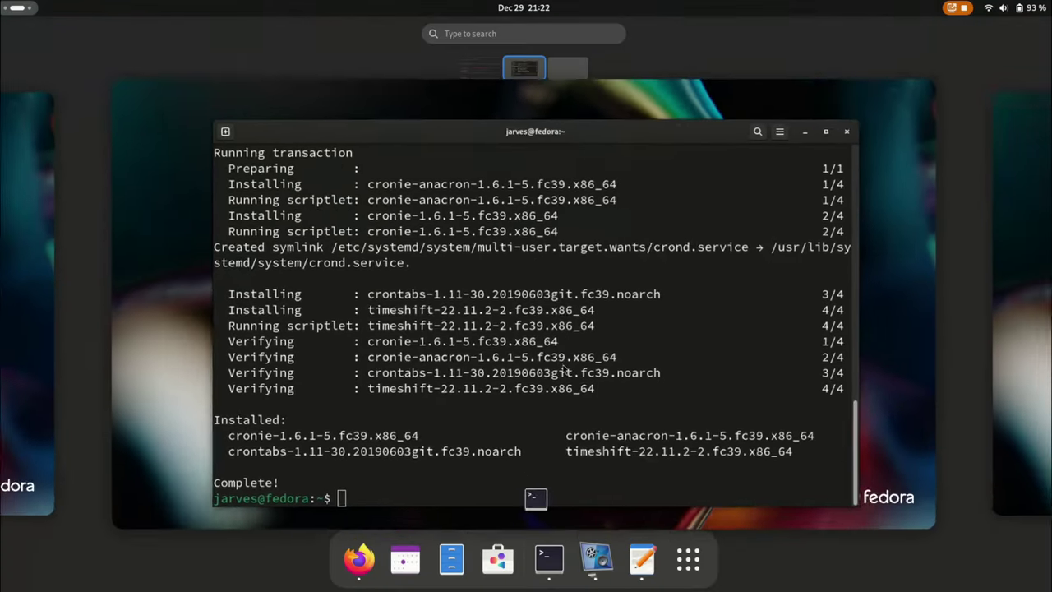
key("super")
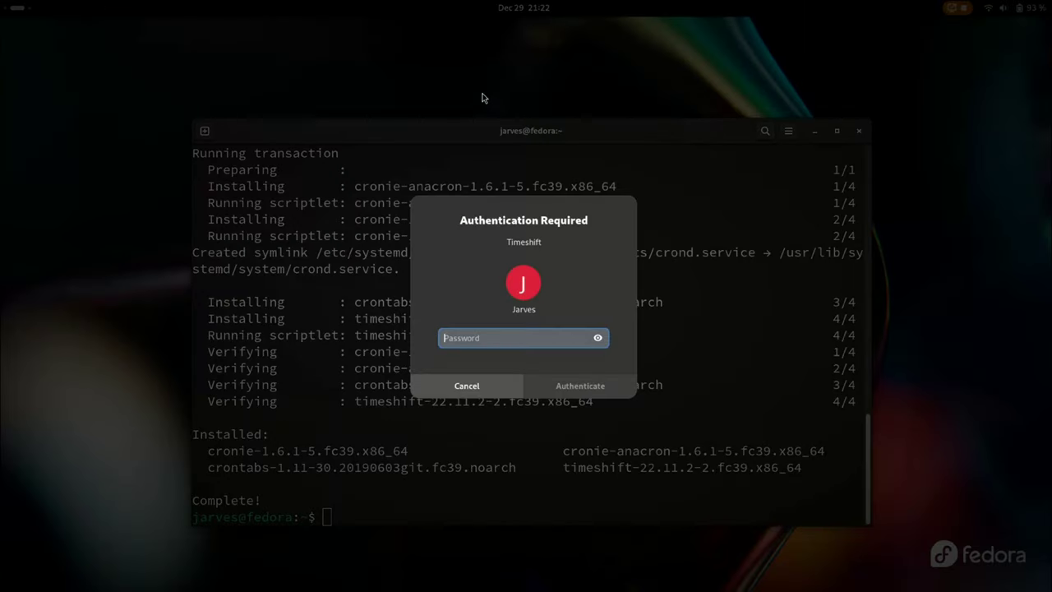
type("****")
key("Return")
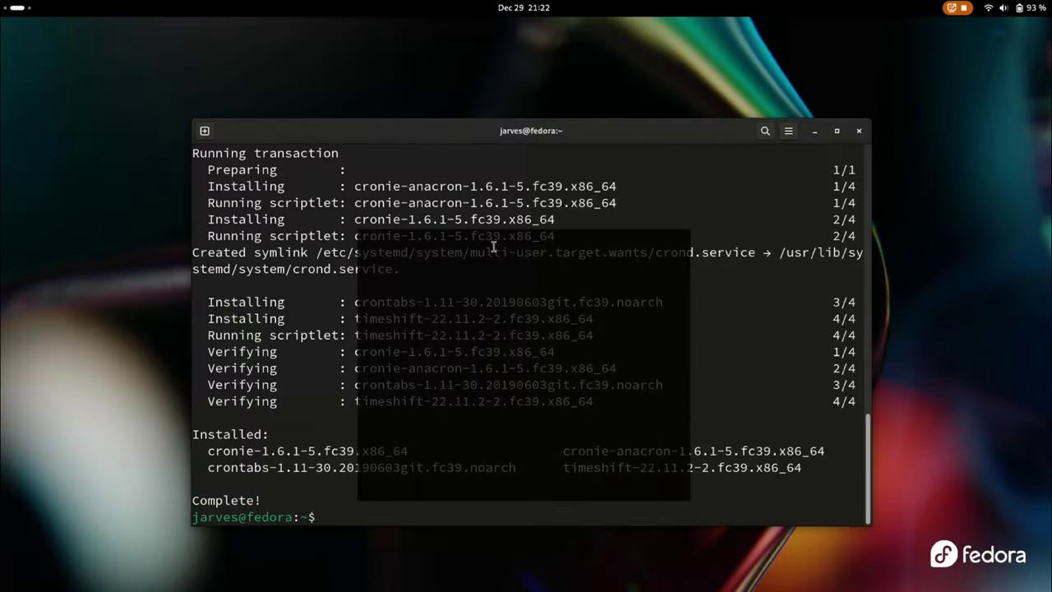
left_click(762, 129)
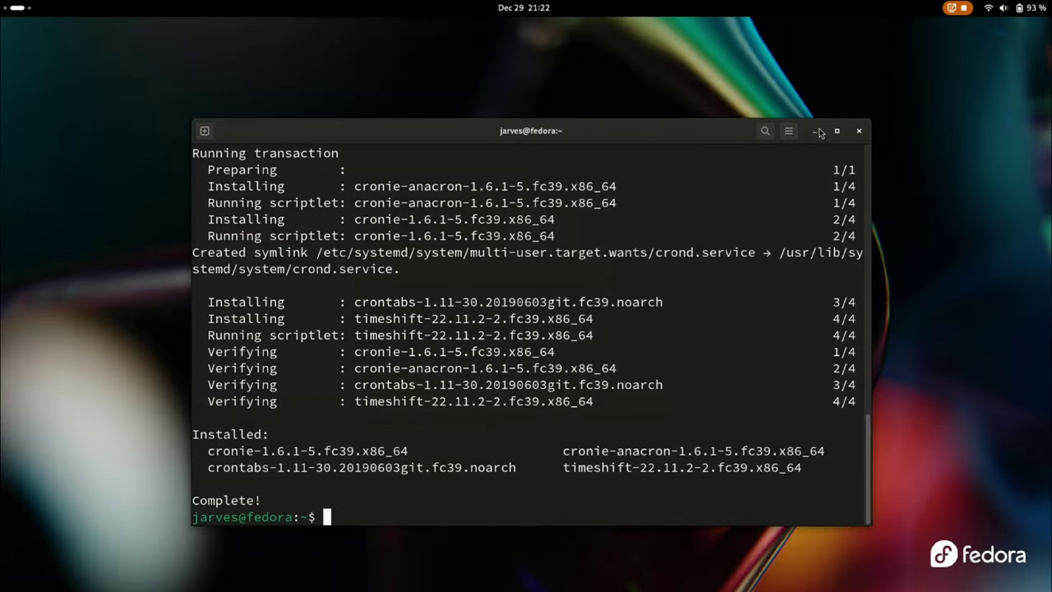
left_click(817, 131)
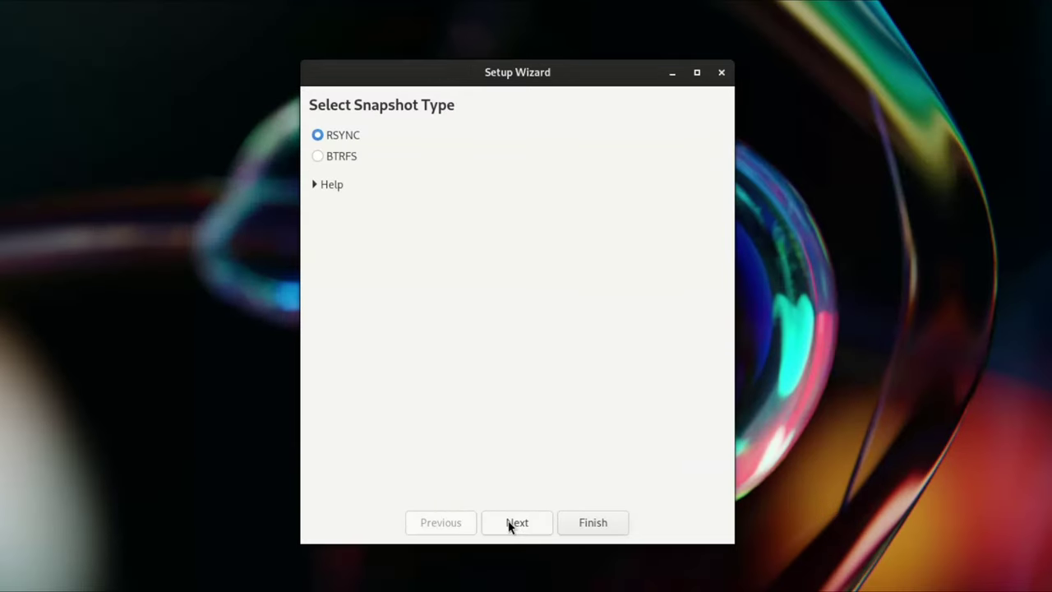
- Keep RSYNC as the snapshot type, choose the nvme0n1p6 partition as the snapshot location, and continue to the snapshot levels
left_click(518, 495)
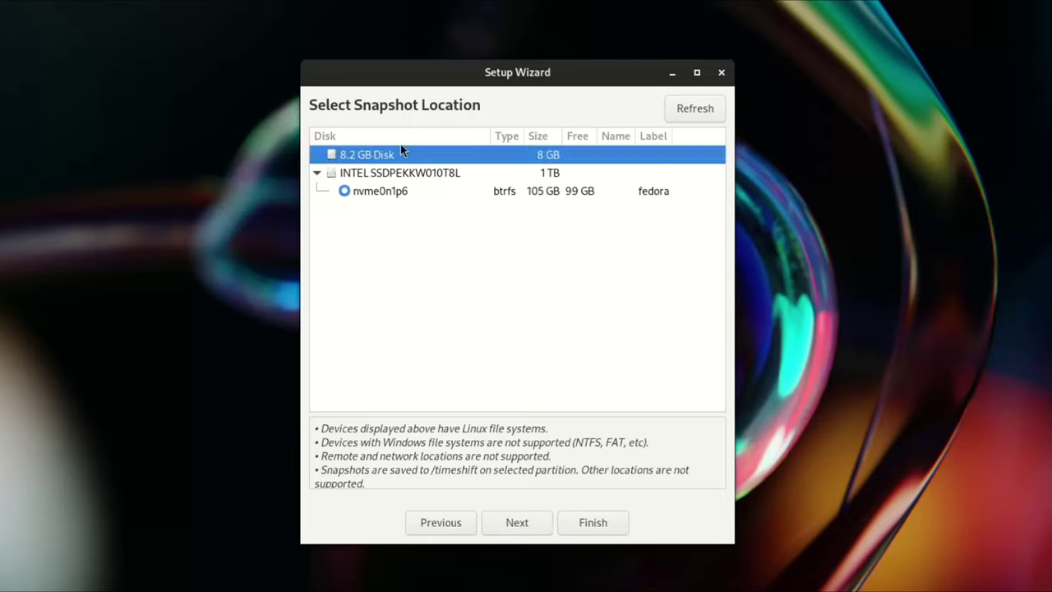
left_click(390, 193)
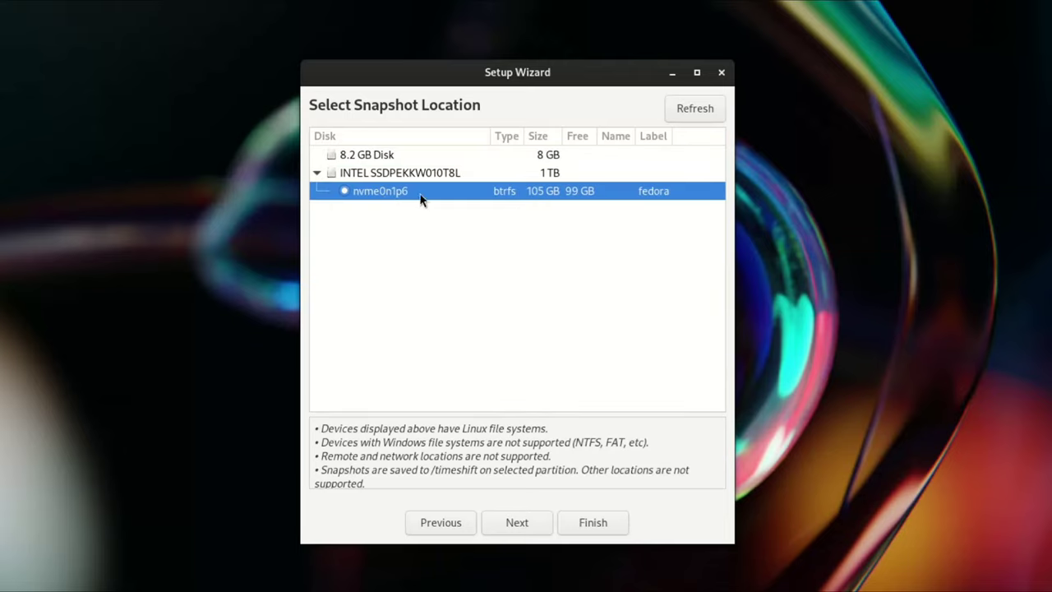
left_click(518, 523)
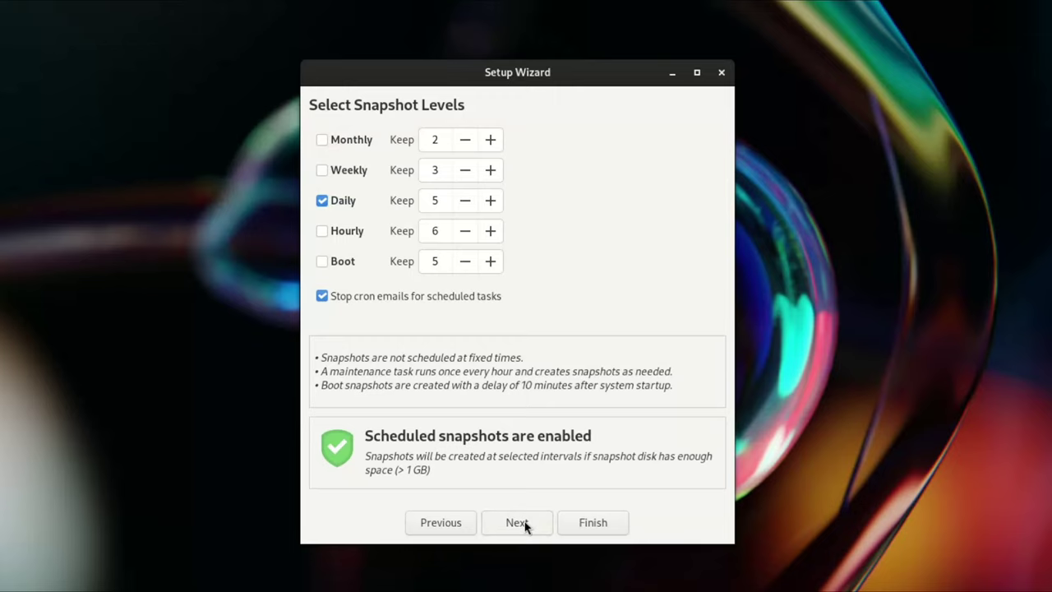
- Select the Monthly snapshot level alongside Daily and continue to the user home directories
left_click(320, 142)
left_click(517, 522)
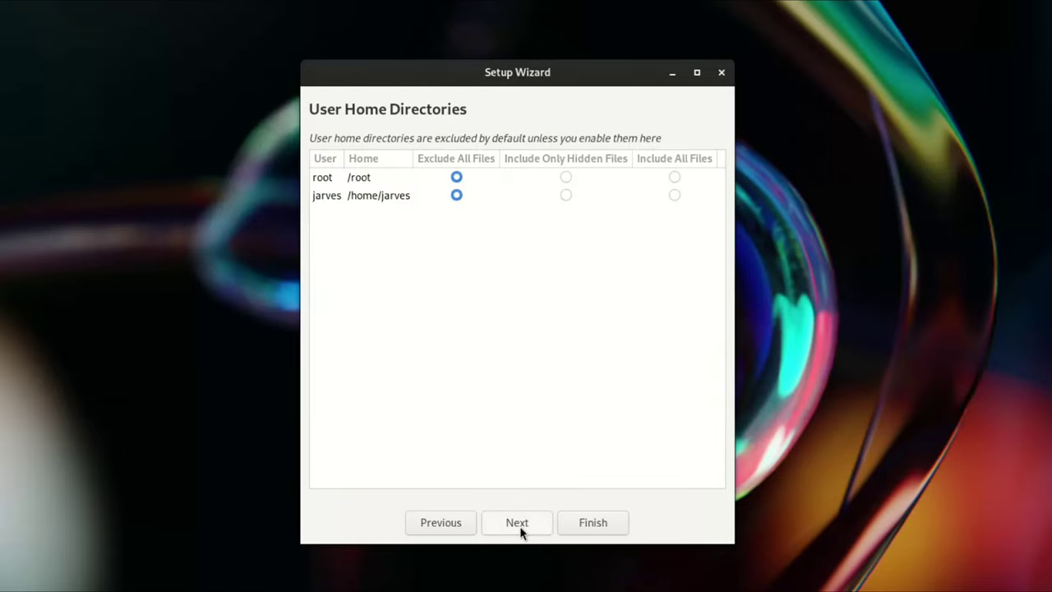
- Include all files from both the root and the user's home directories in snapshots, and finish the Timeshift setup wizard
left_click(564, 177)
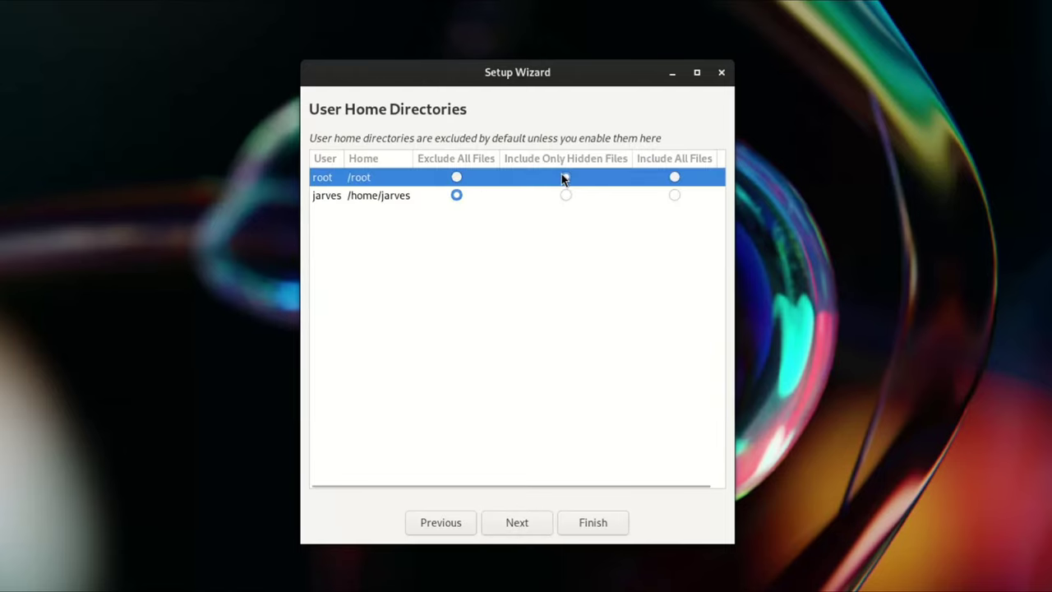
left_click(566, 194)
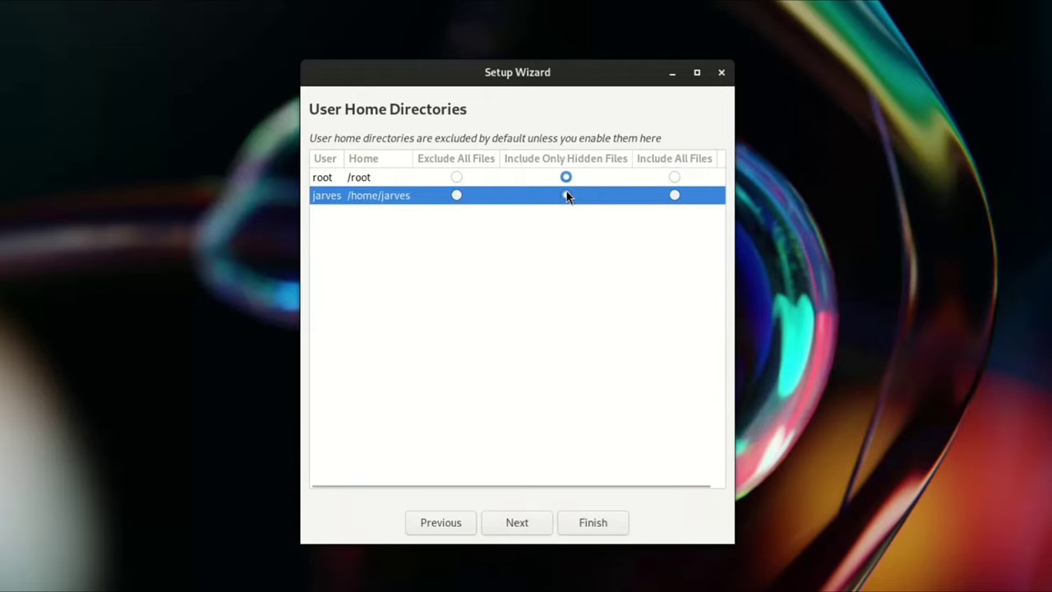
left_click(674, 177)
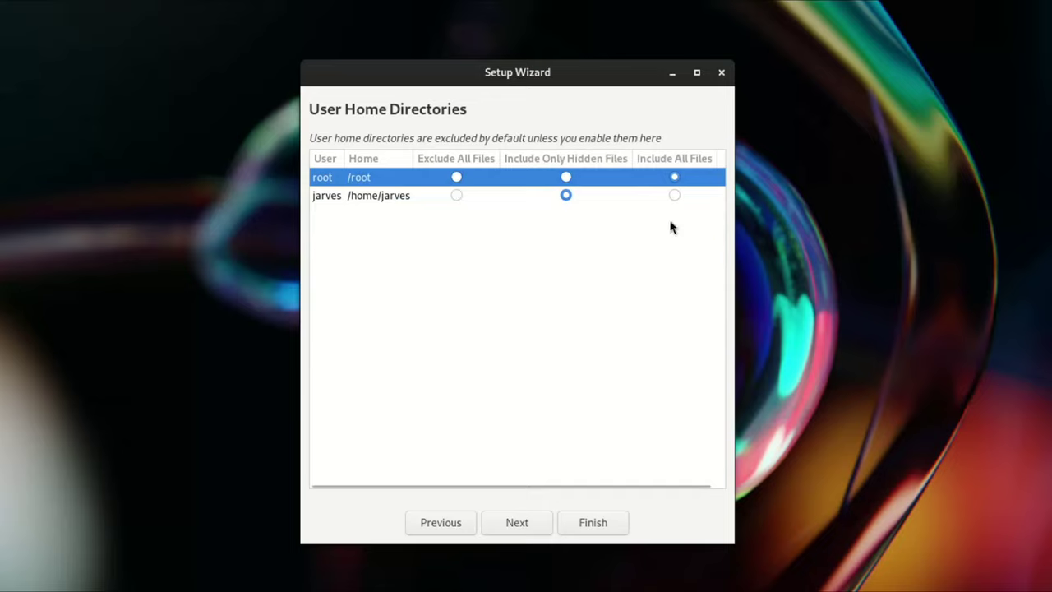
left_click(674, 195)
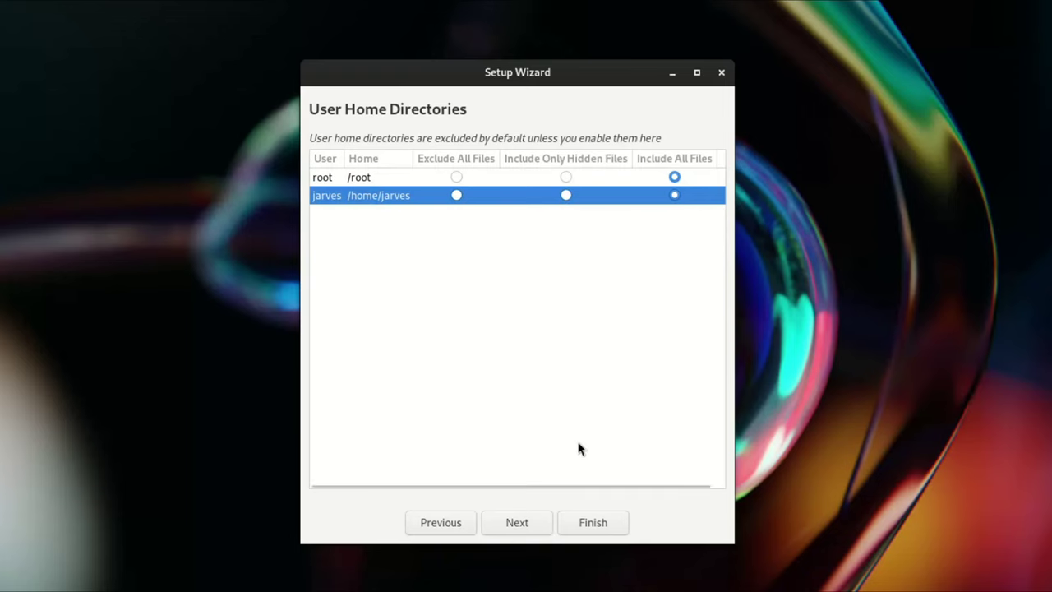
left_click(517, 522)
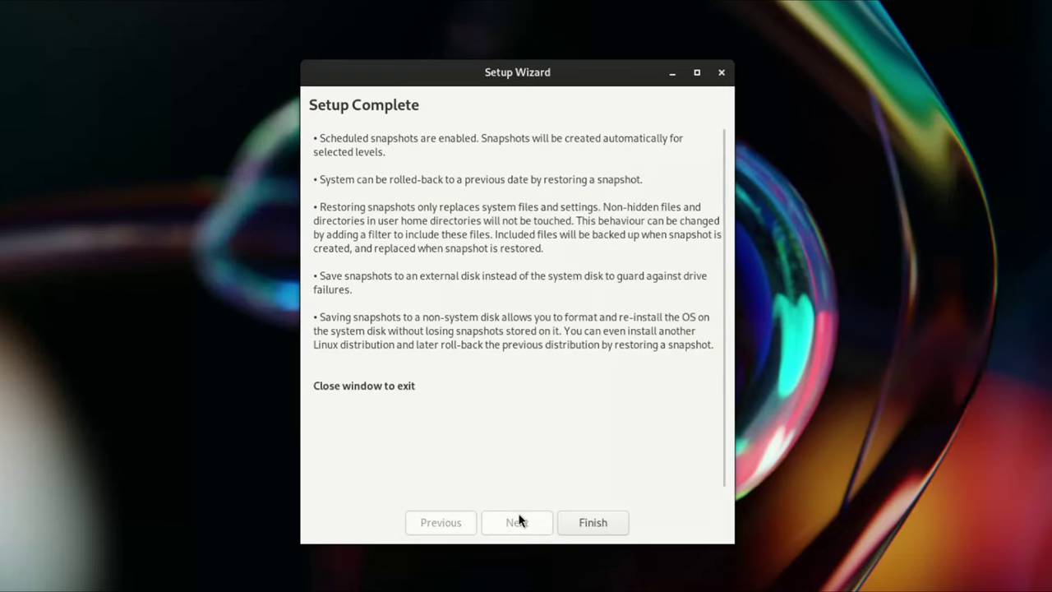
left_click(593, 522)
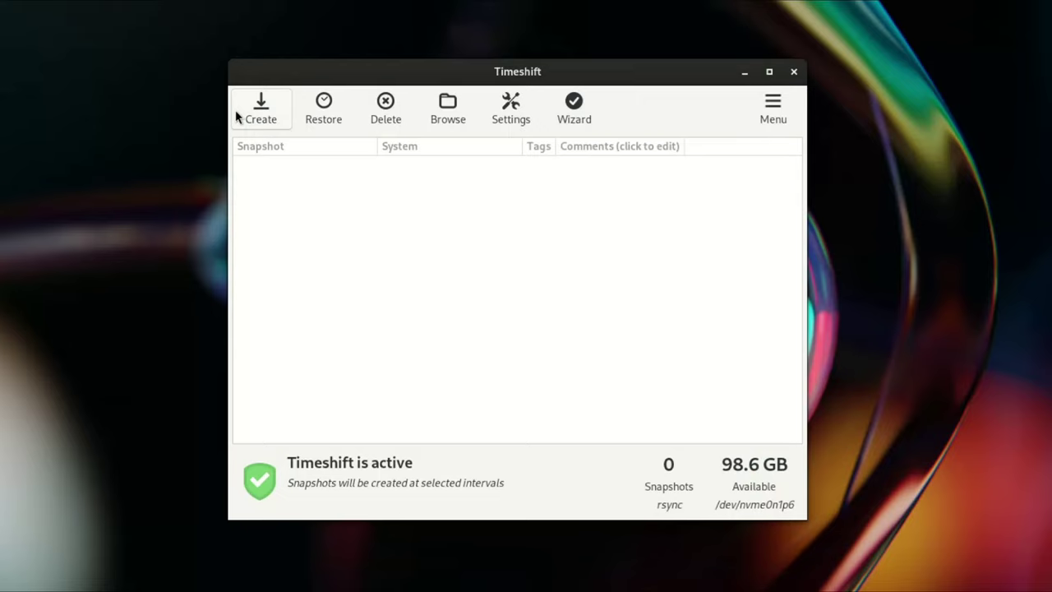
- Start creating a Timeshift snapshot, and cancel it while the files are syncing
left_click(238, 115)
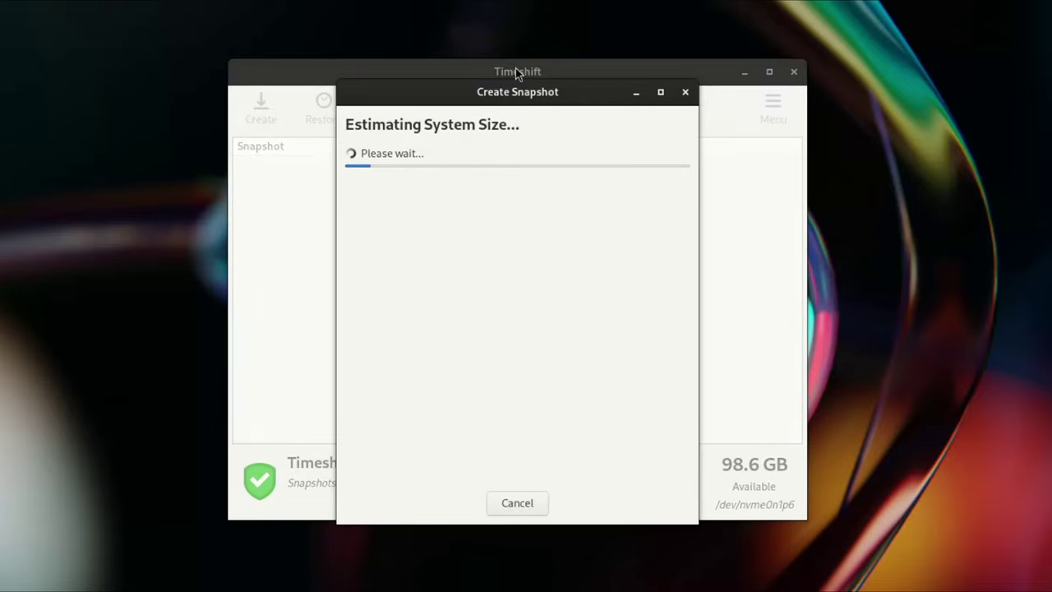
left_click_drag(515, 89, 507, 105)
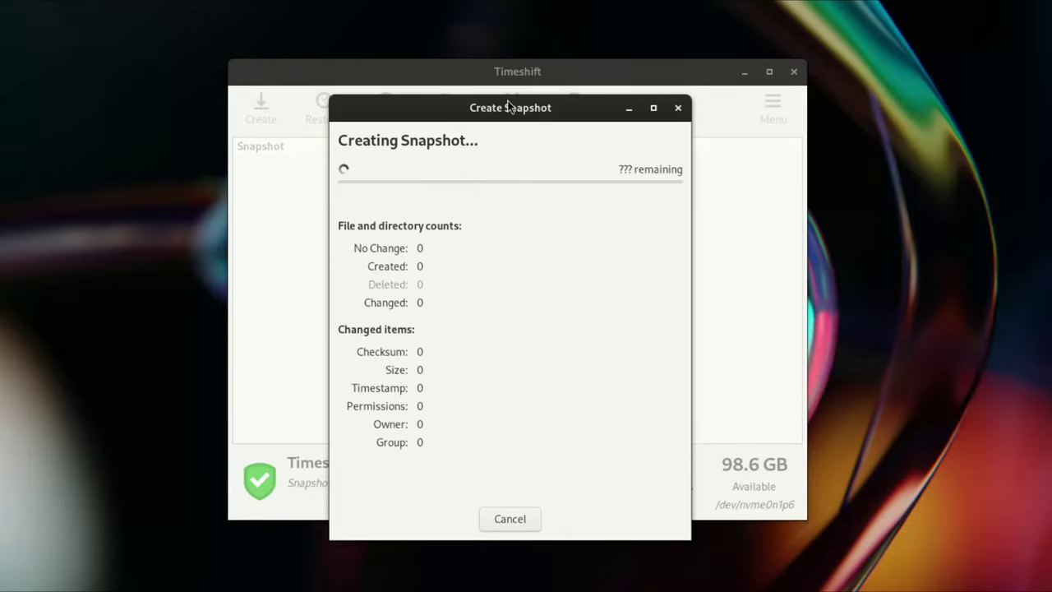
left_click_drag(507, 107, 524, 97)
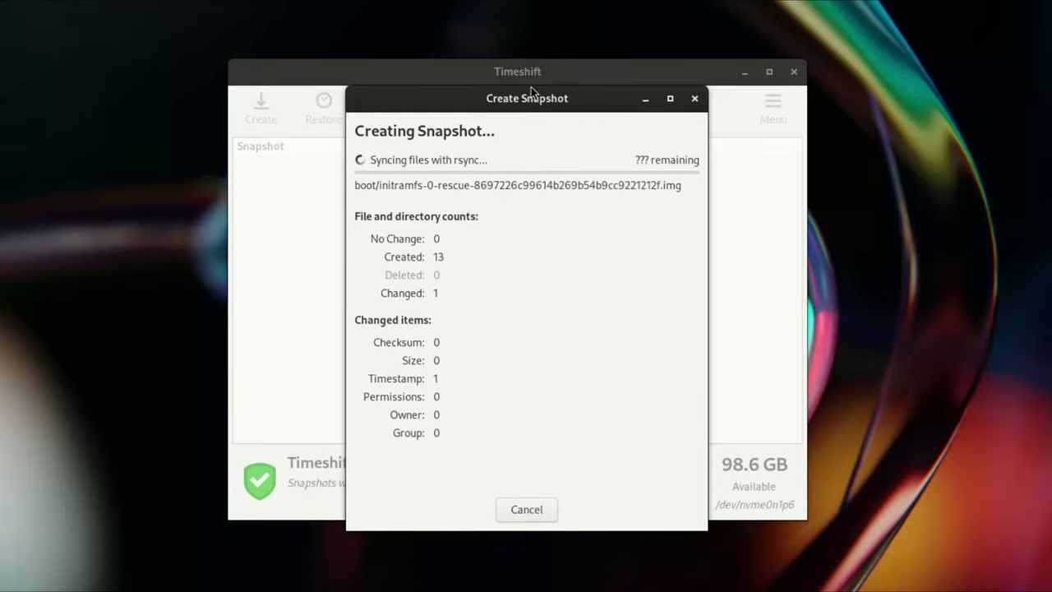
left_click(540, 506)
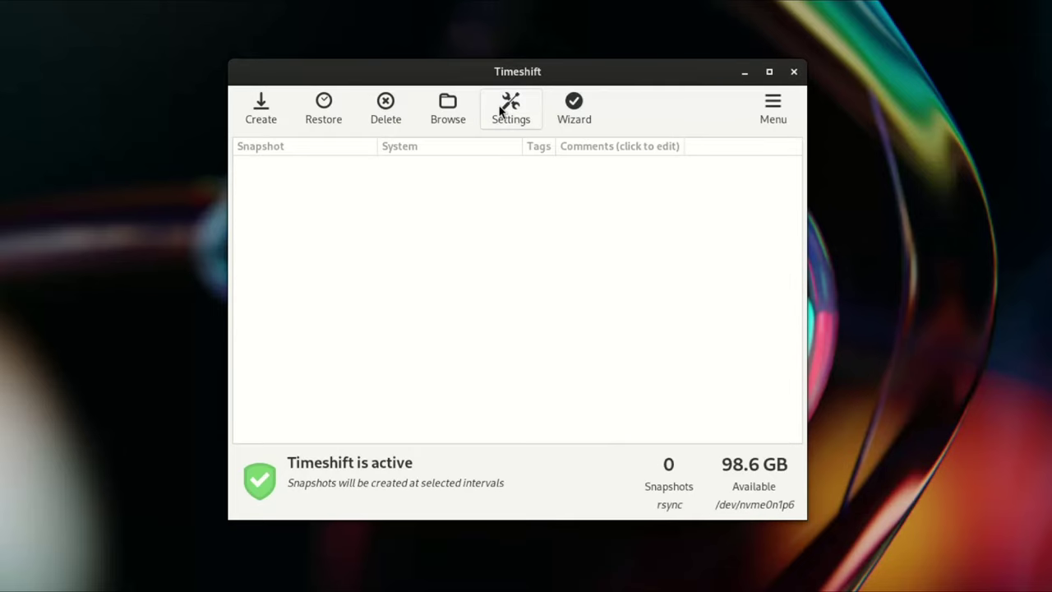
- Try to restore a snapshot without selecting one, dismiss the dialog, and close Timeshift
left_click(326, 109)
left_click(326, 109)
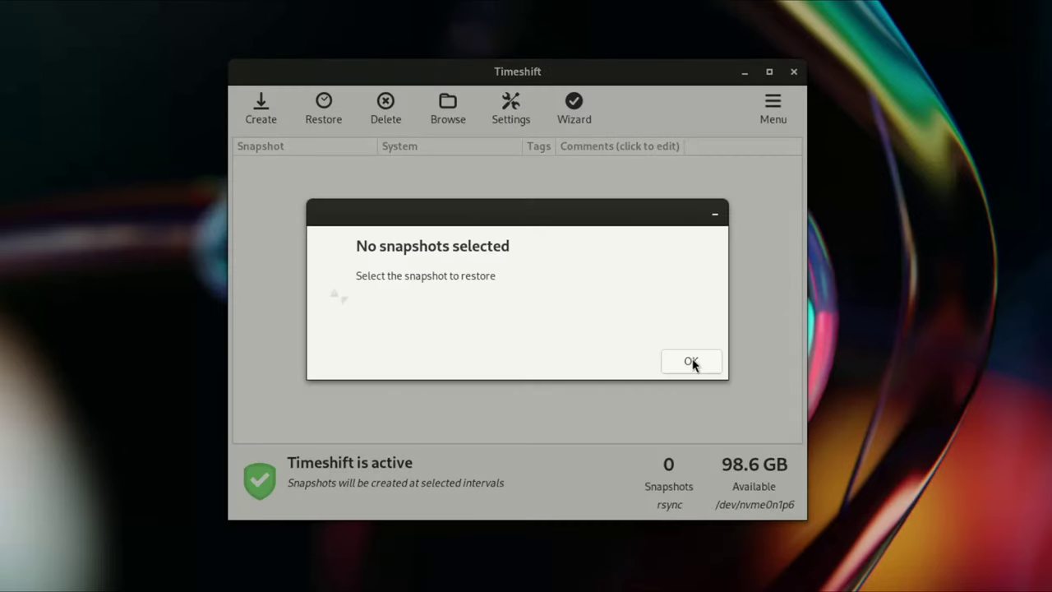
left_click(691, 362)
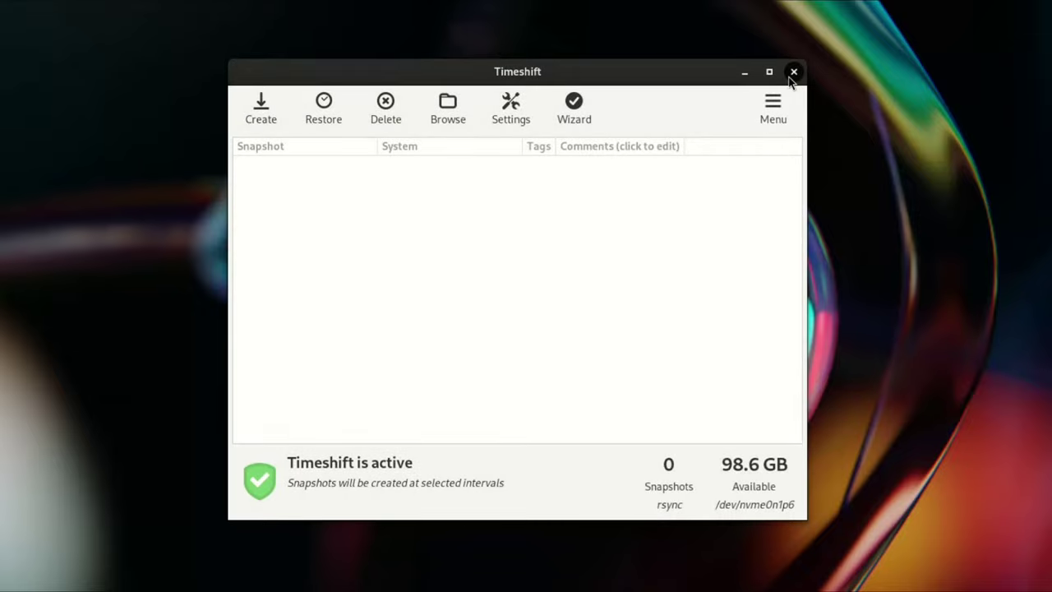
left_click(791, 74)
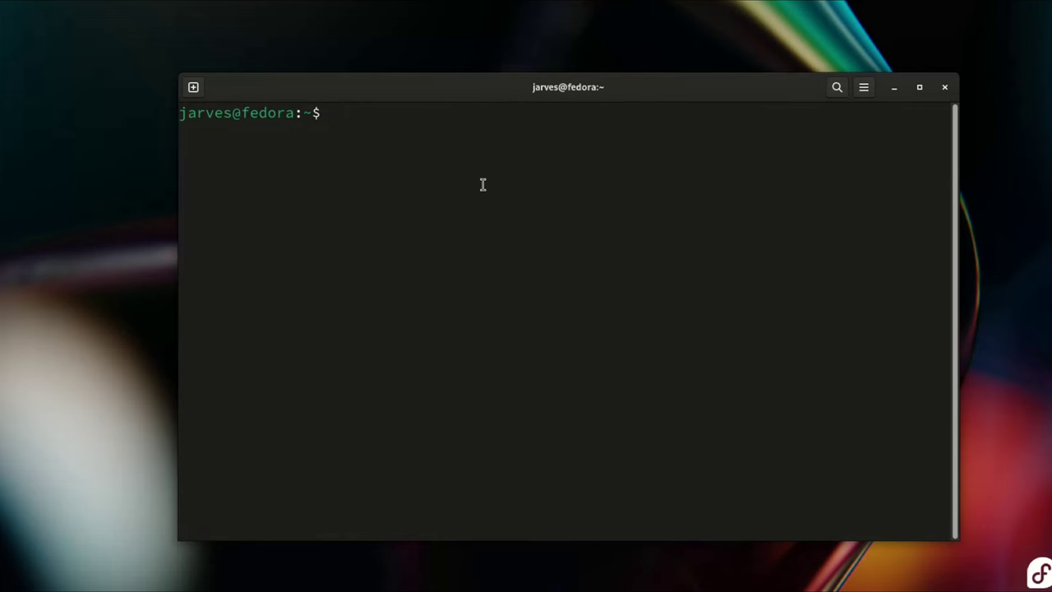
- Run "sudo dnf install cockpit" in the terminal and accept the installation with "y"
type("sudo dnf install cockpit")
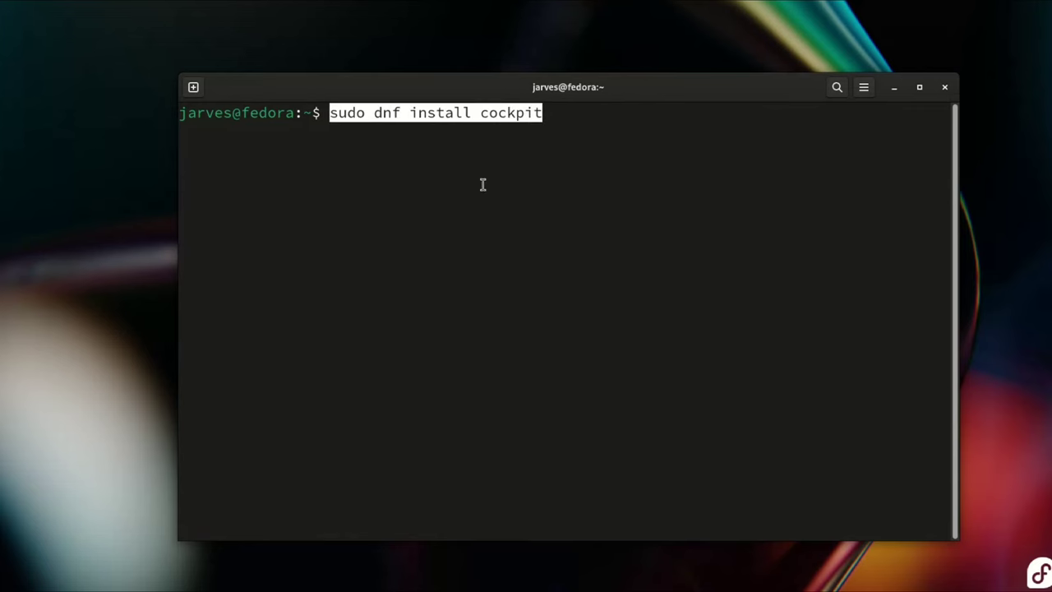
key("ctrl+Left")
key("ctrl+Left")
key("ctrl+Right")
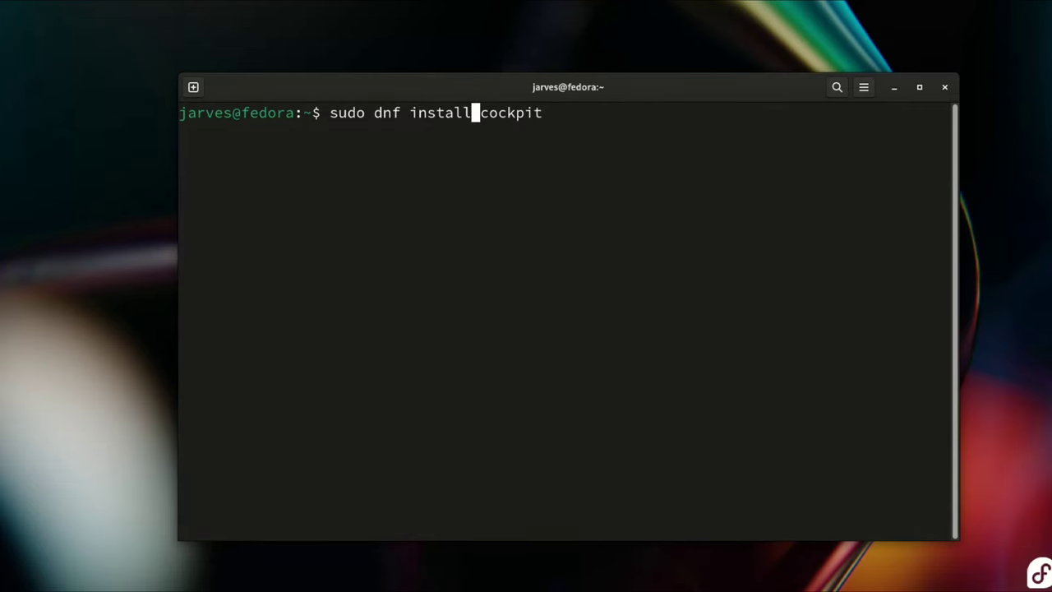
key("ctrl+Right")
key("Return")
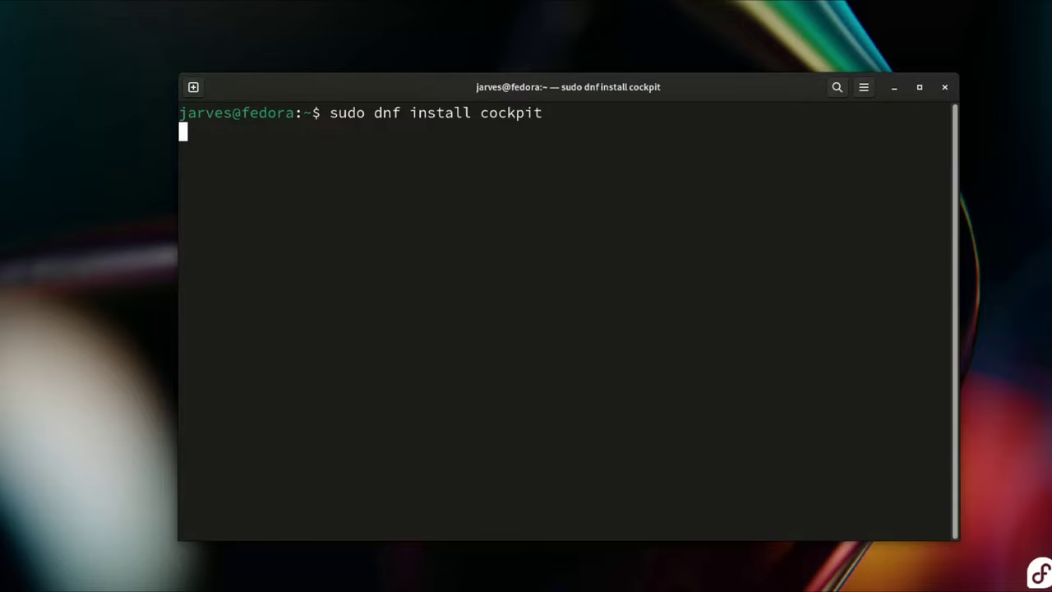
type("y")
key("Return")
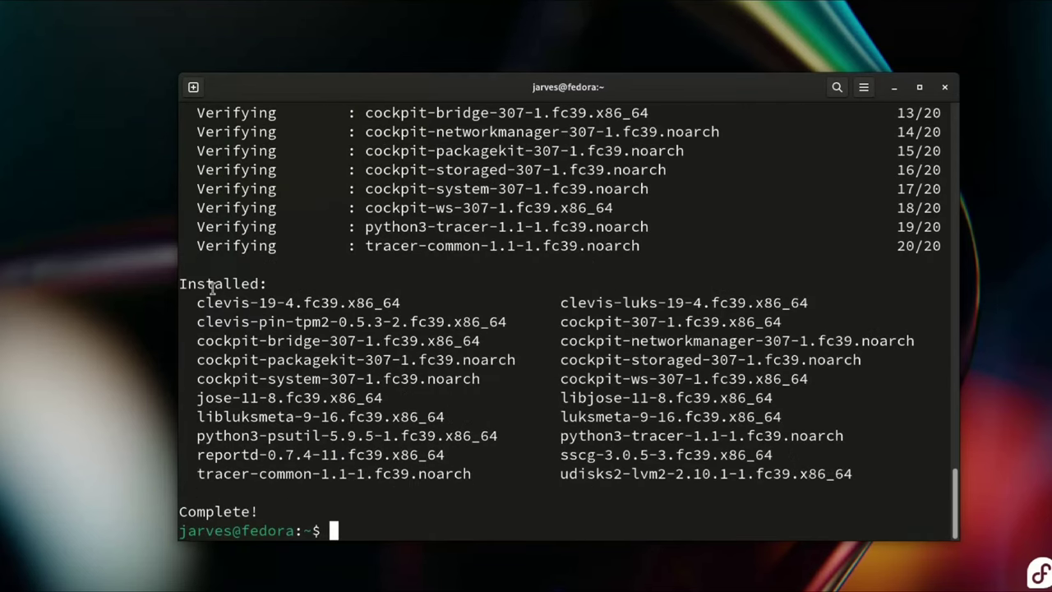
left_click_drag(212, 286, 406, 453)
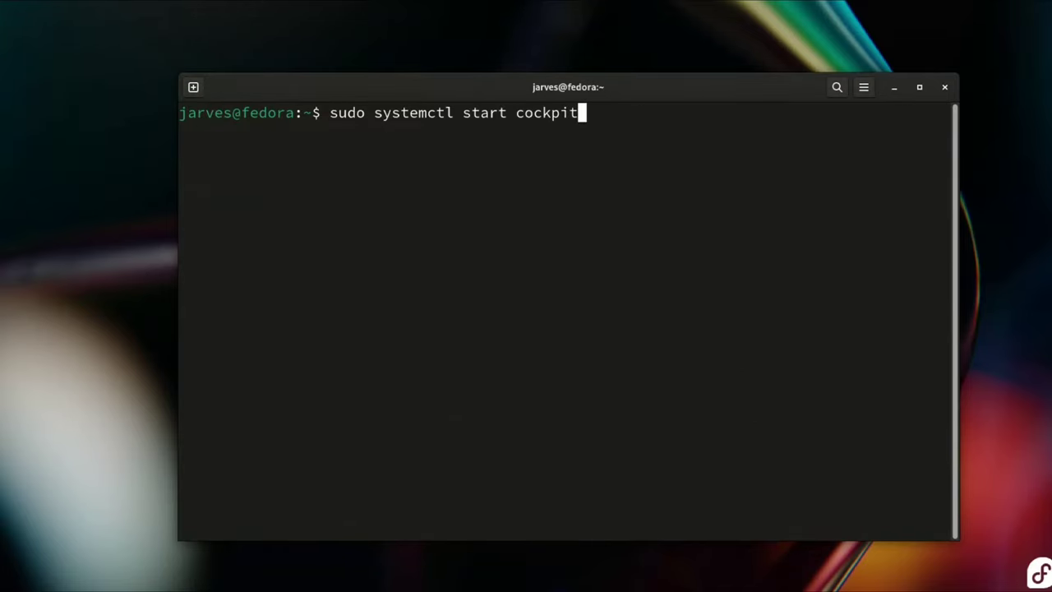
- Run "sudo systemctl start cockpit" to start the Cockpit service
key("ctrl+Left")
key("ctrl+Left")
key("ctrl+Right")
key("Return")
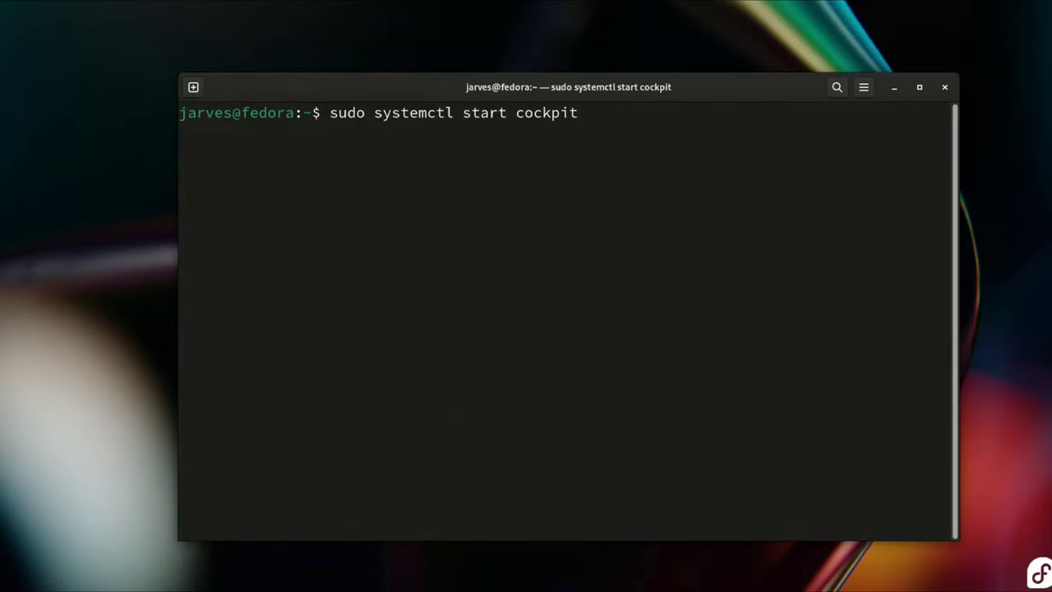
- Run "sudo systemctl enable cockpit" and review the service's state with "sudo systemctl status cockpit"
type("sudo systemctl enable cockpit")
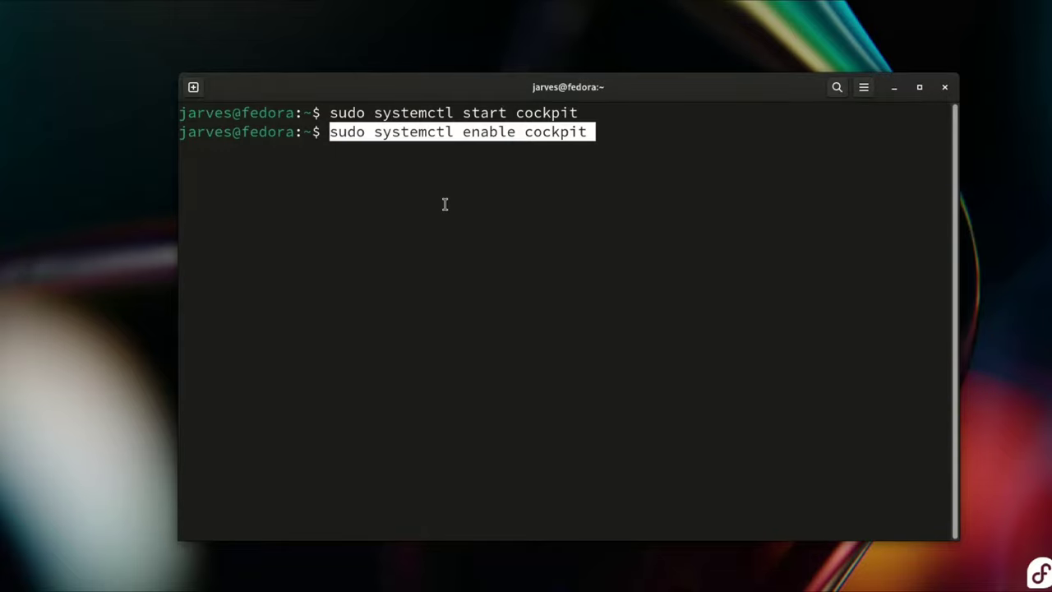
key("ctrl+Left")
key("ctrl+Left")
key("ctrl+Right")
key("ctrl+Right")
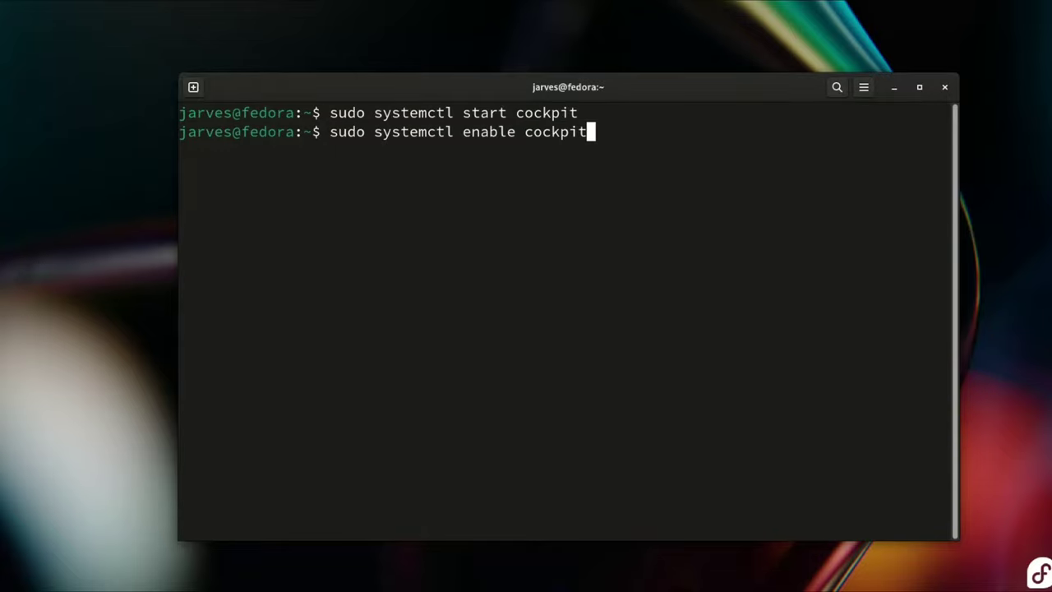
key("Return")
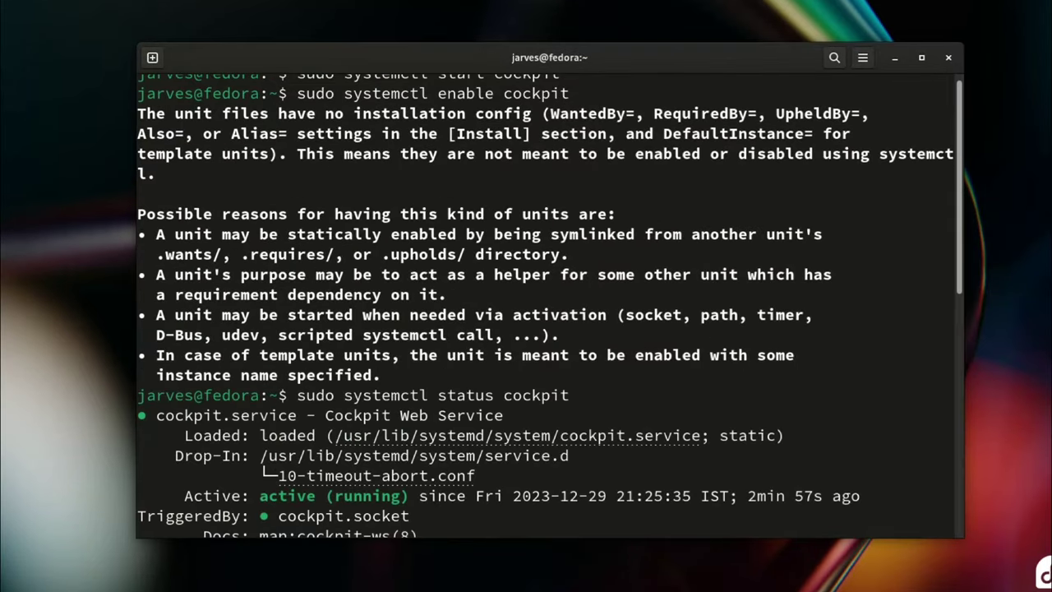
scroll(248, 465, "up", 1)
scroll(247, 465, "down", 2)
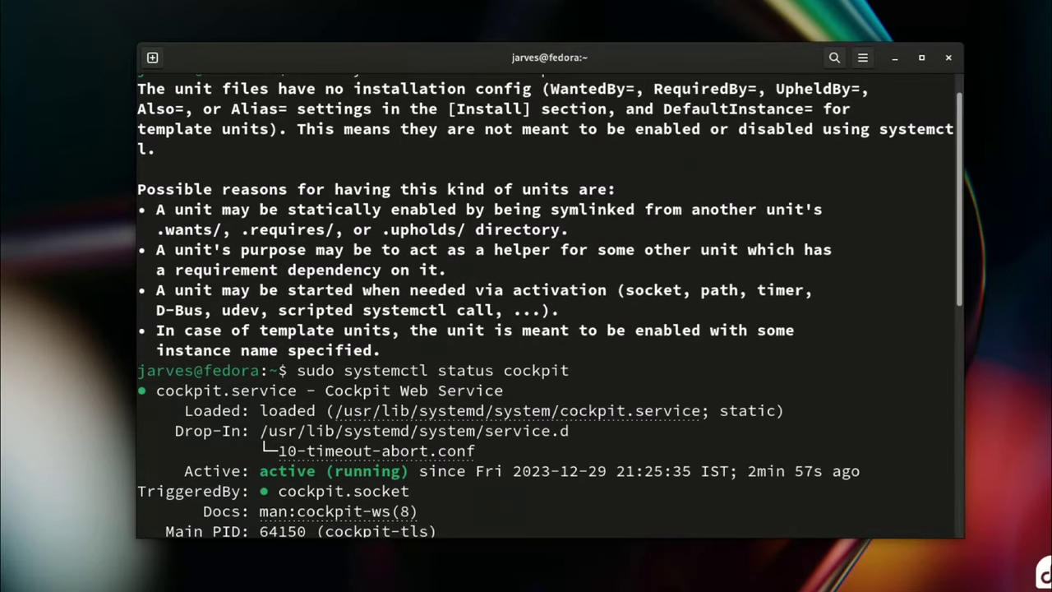
scroll(247, 465, "up", 2)
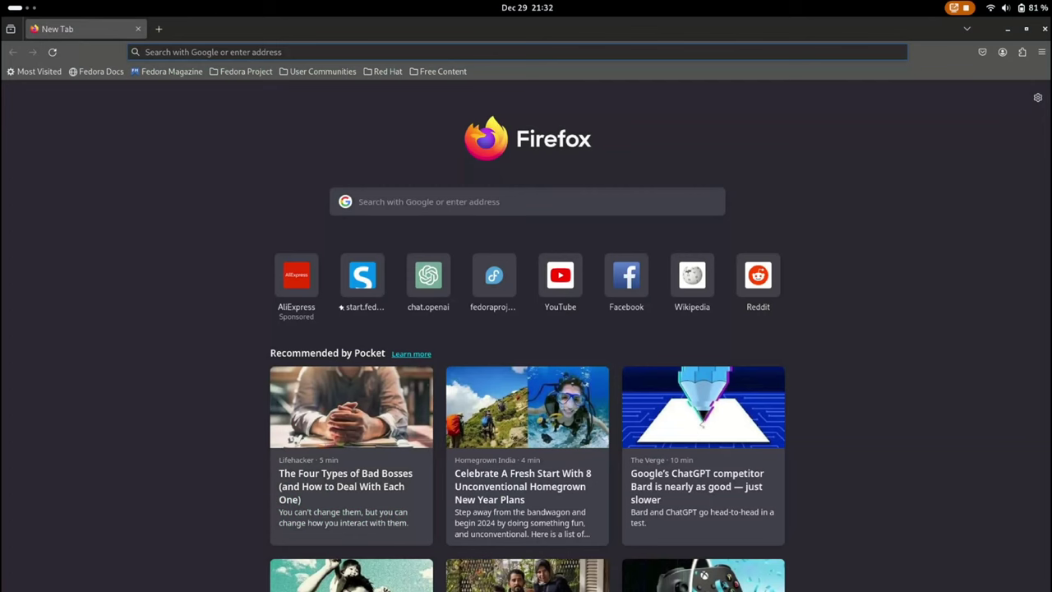
type("https://localhost:9090")
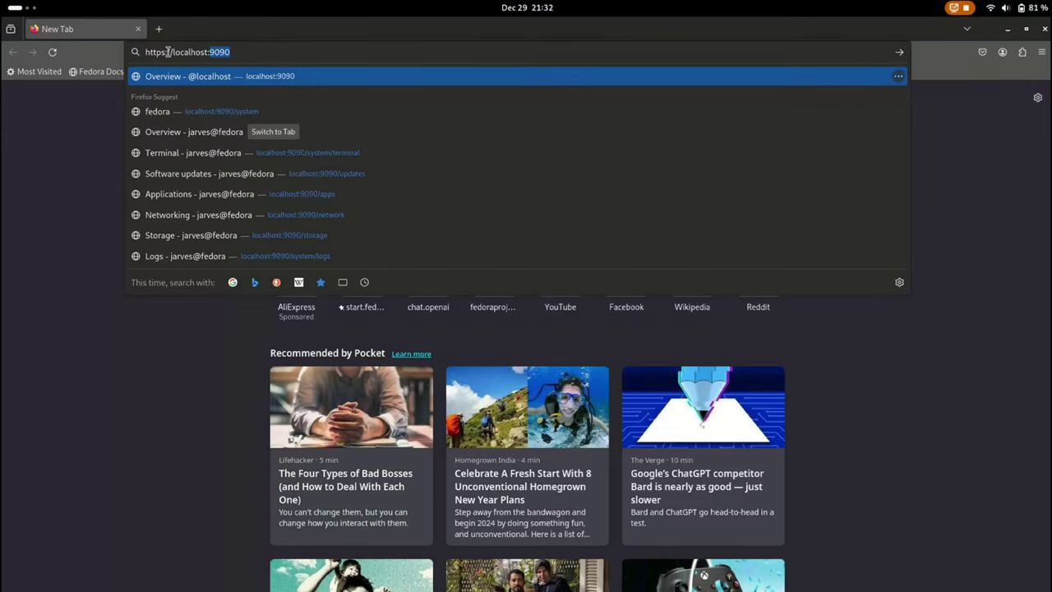
left_click(168, 51)
key("Return")
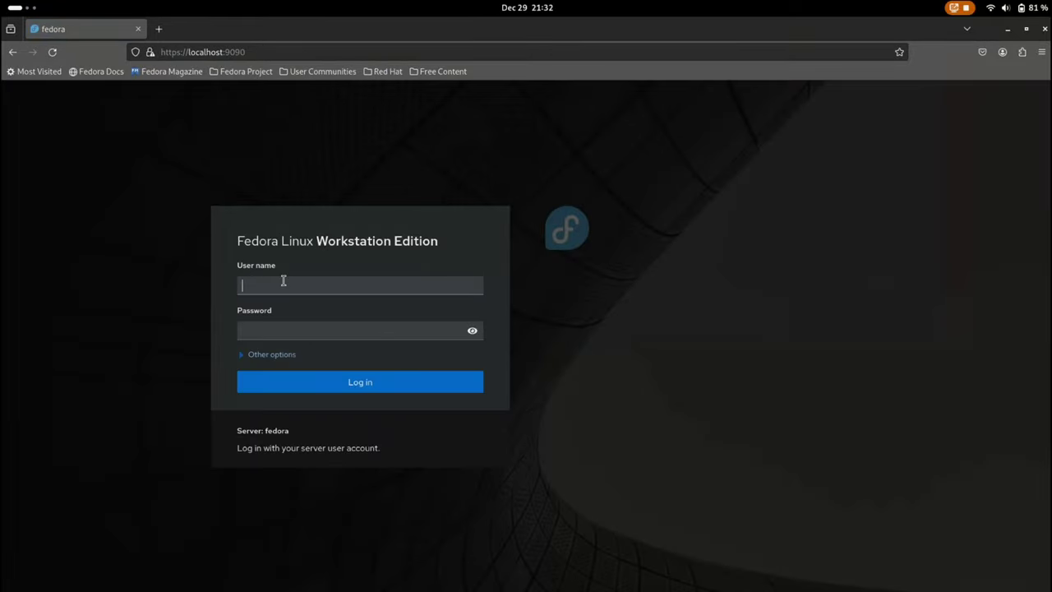
- Log in to Cockpit with the account's user name and password, declining to save the login in the browser
type("jarves")
key("Tab")
type("*")
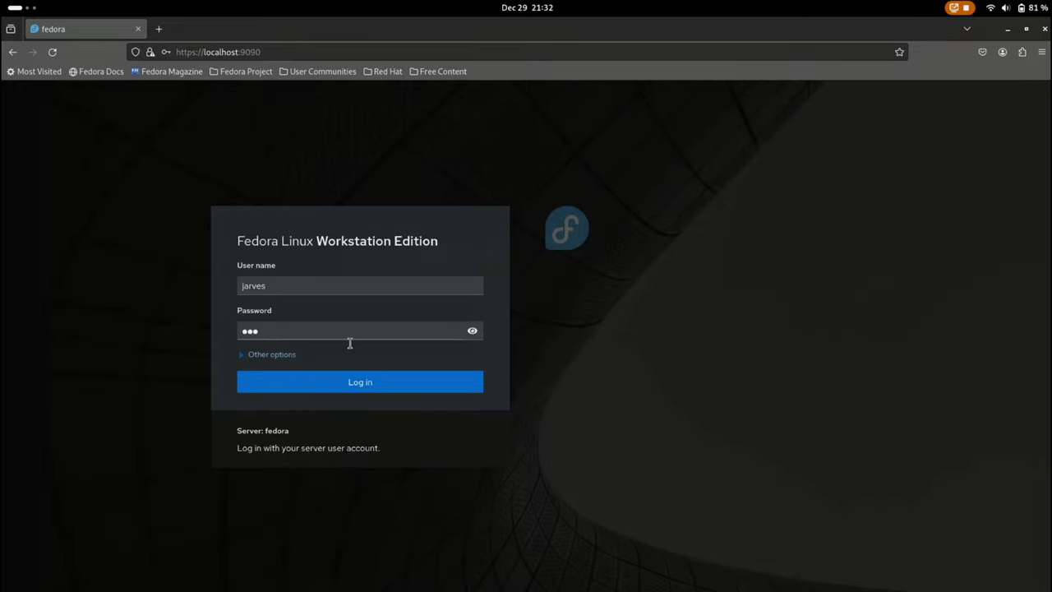
left_click(383, 379)
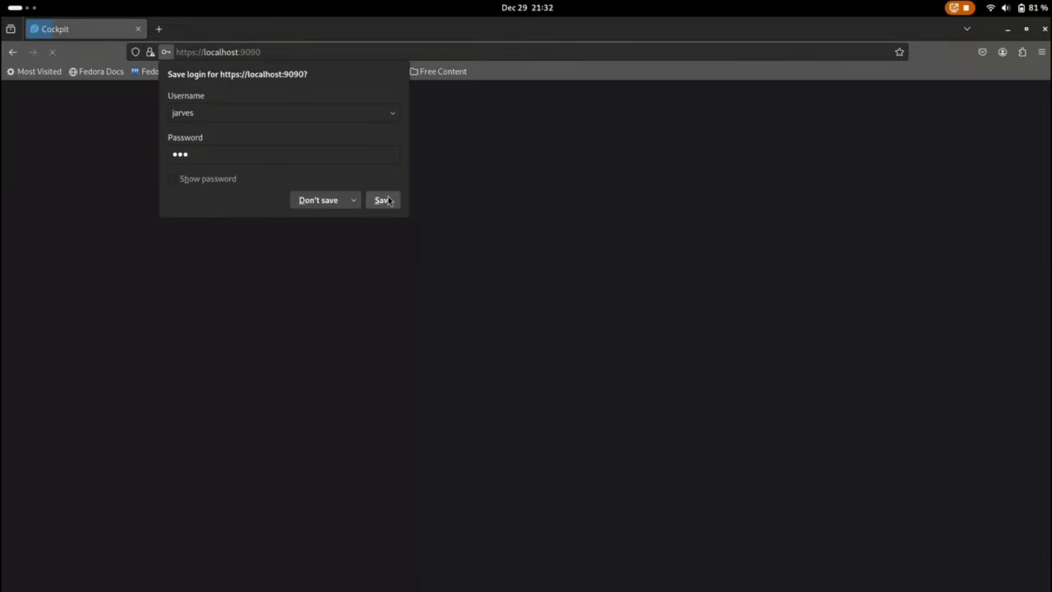
left_click(343, 202)
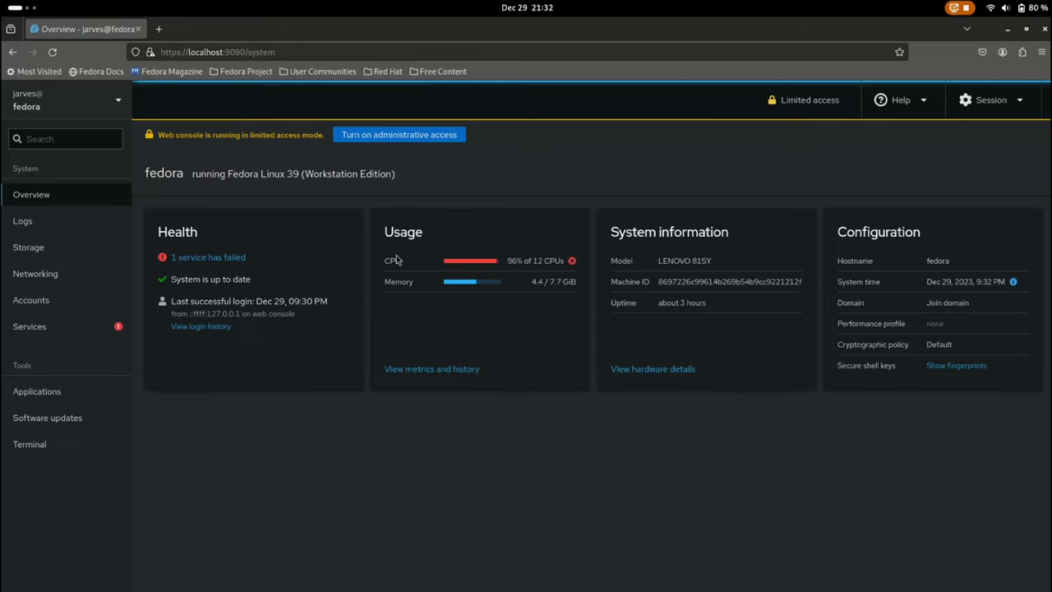
- Examine Cockpit's metrics and history page with the load of all CPUs, plus the Logs and Storage pages
left_click(448, 369)
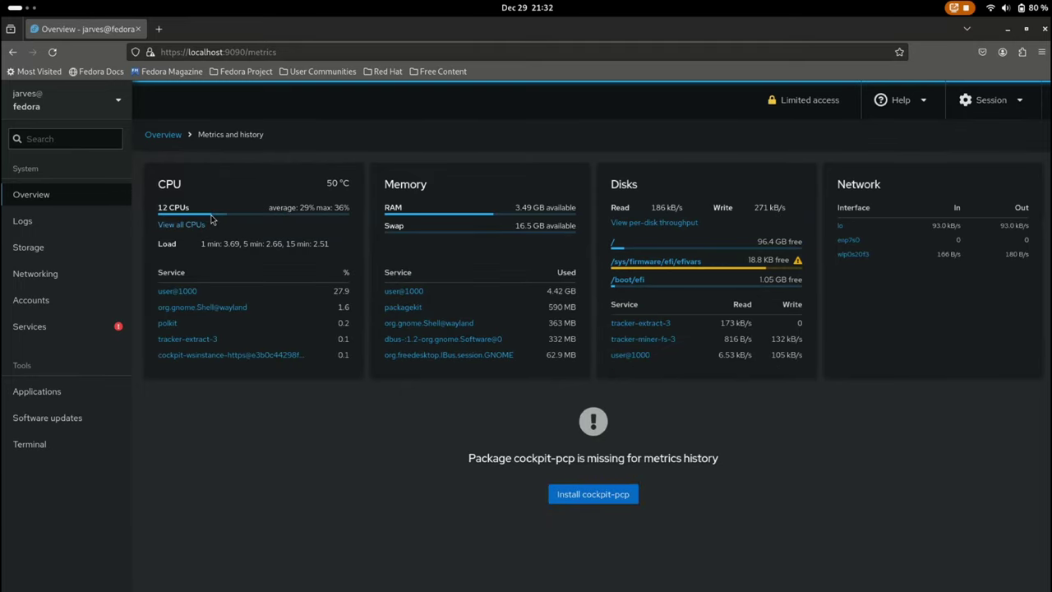
left_click(184, 227)
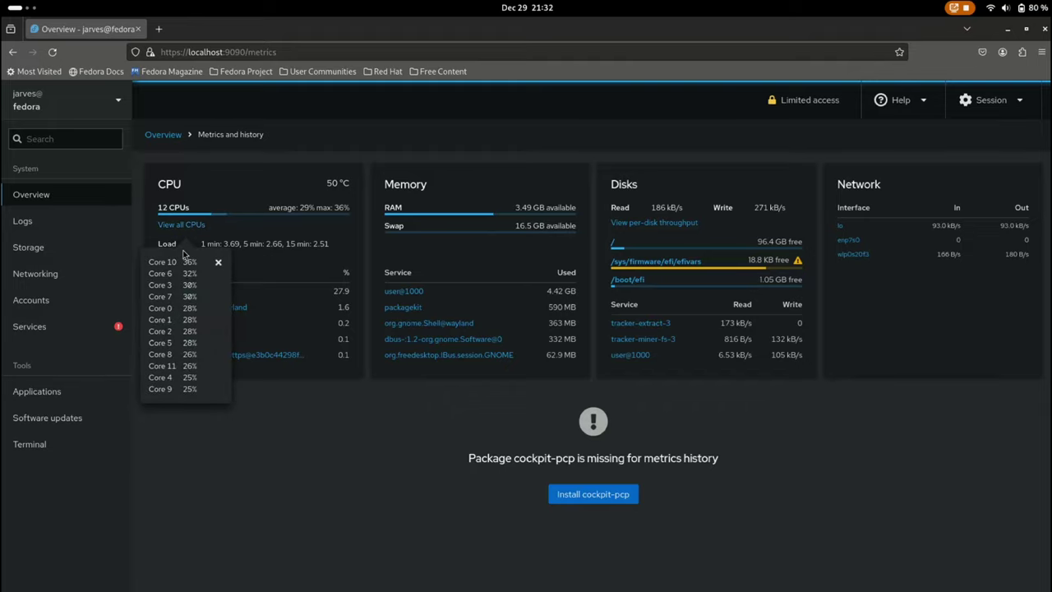
left_click(55, 223)
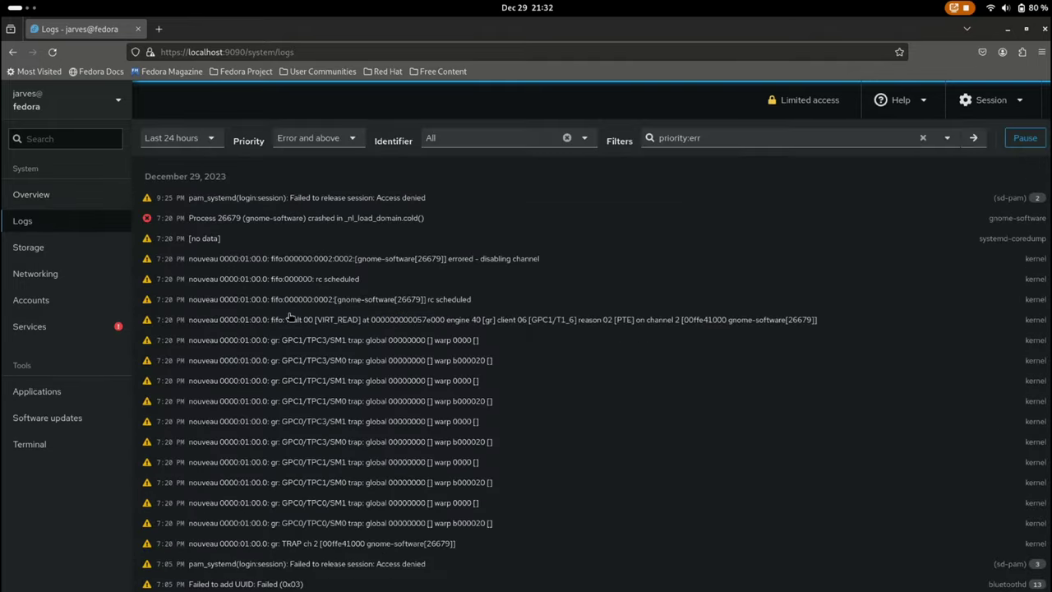
left_click(33, 246)
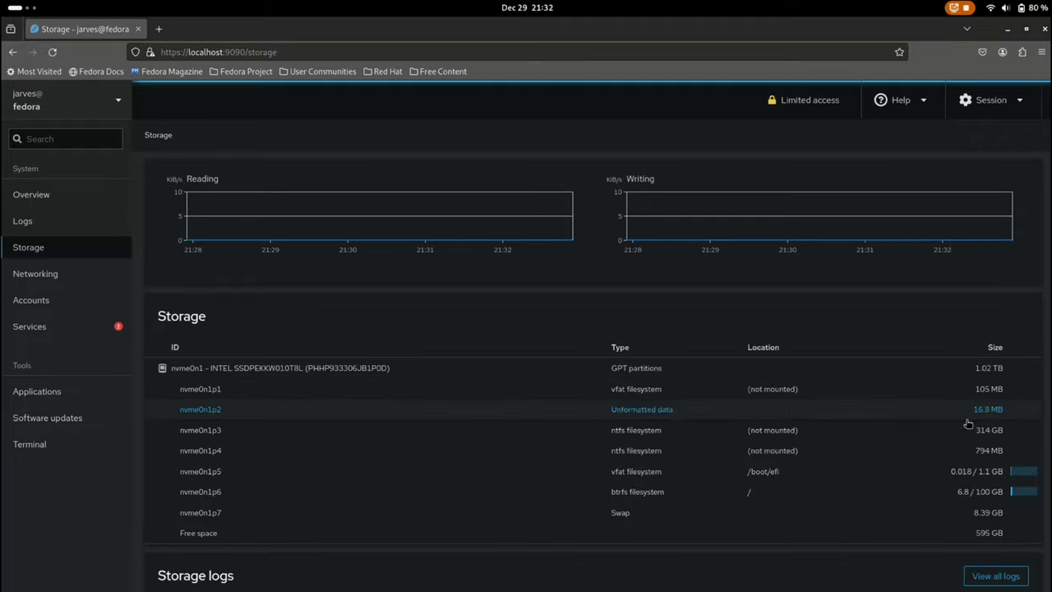
- In Cockpit's built-in terminal, list the home directory, change to Videos with "cd Videos/" and list its files with "ls"
left_click(61, 440)
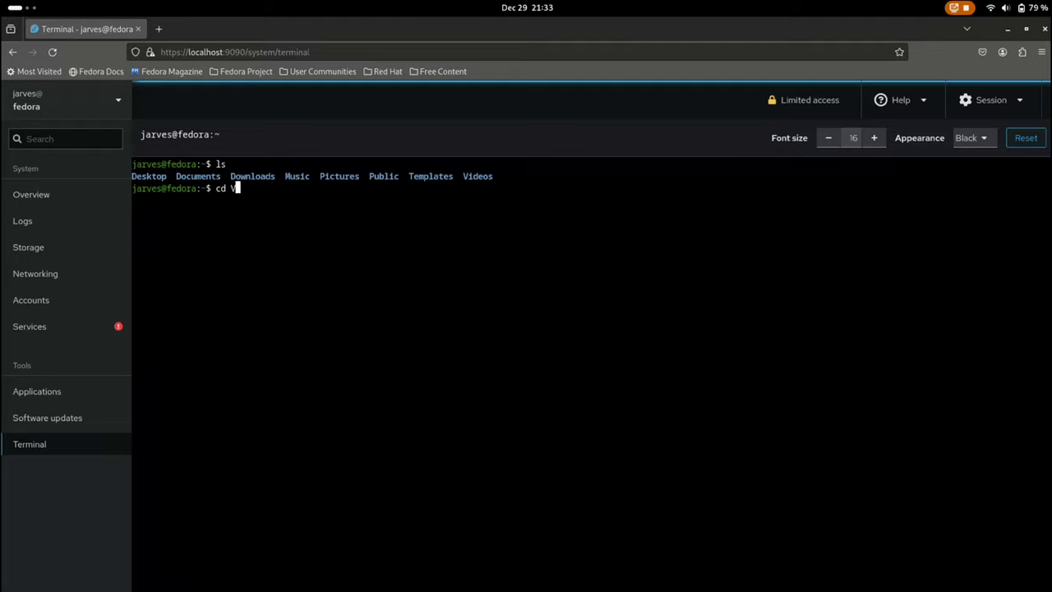
key("Tab")
key("Return")
type("ls")
key("Return")
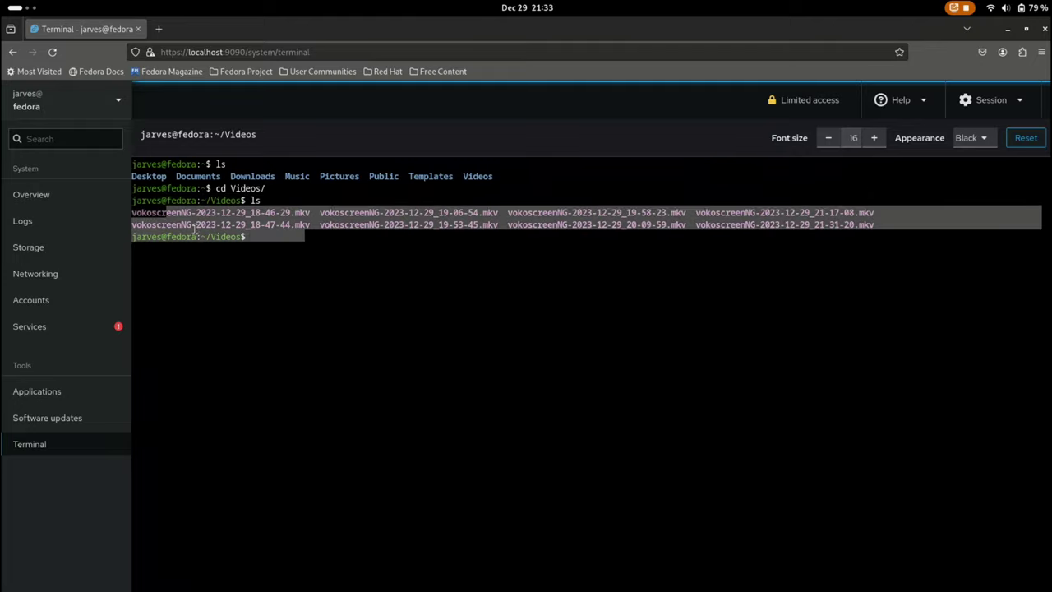
- Compare the terminal listing with the Videos folder in the Files app, selecting all its files, and close Files
key("super")
type("fil")
key("Return")
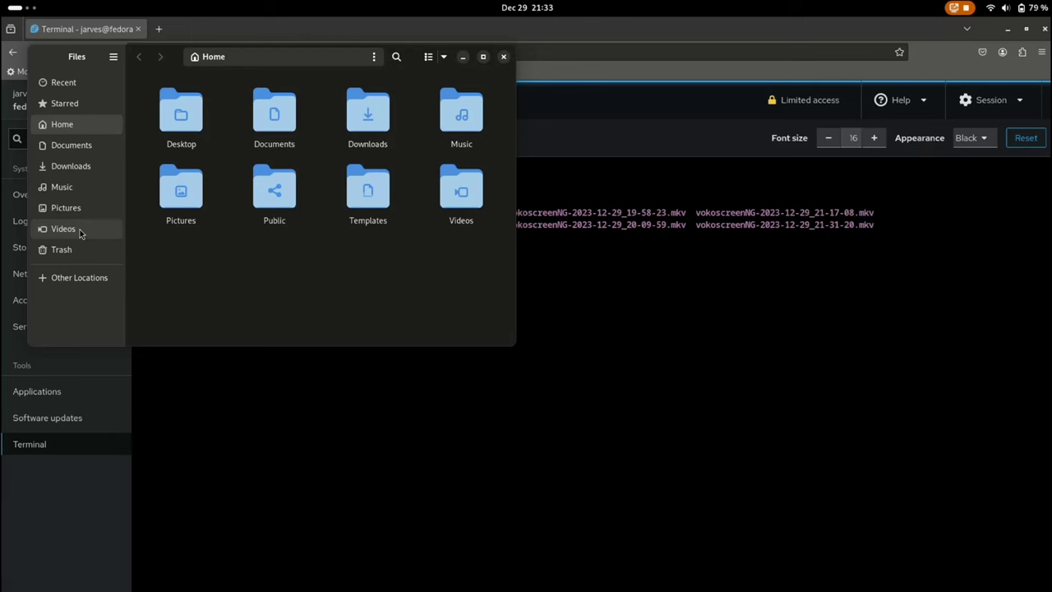
left_click(63, 229)
key("ctrl+a")
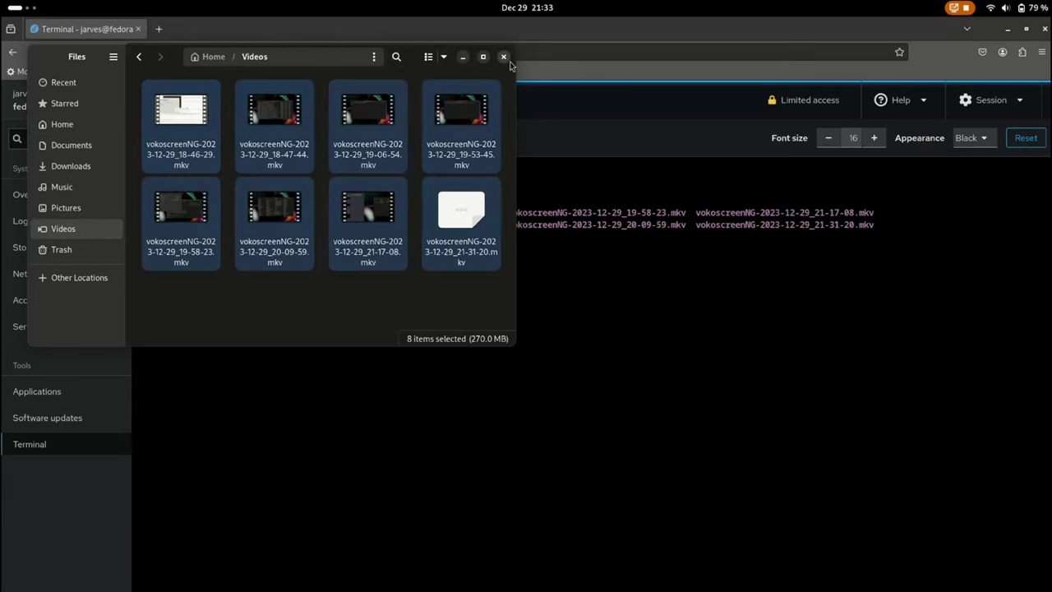
left_click(503, 57)
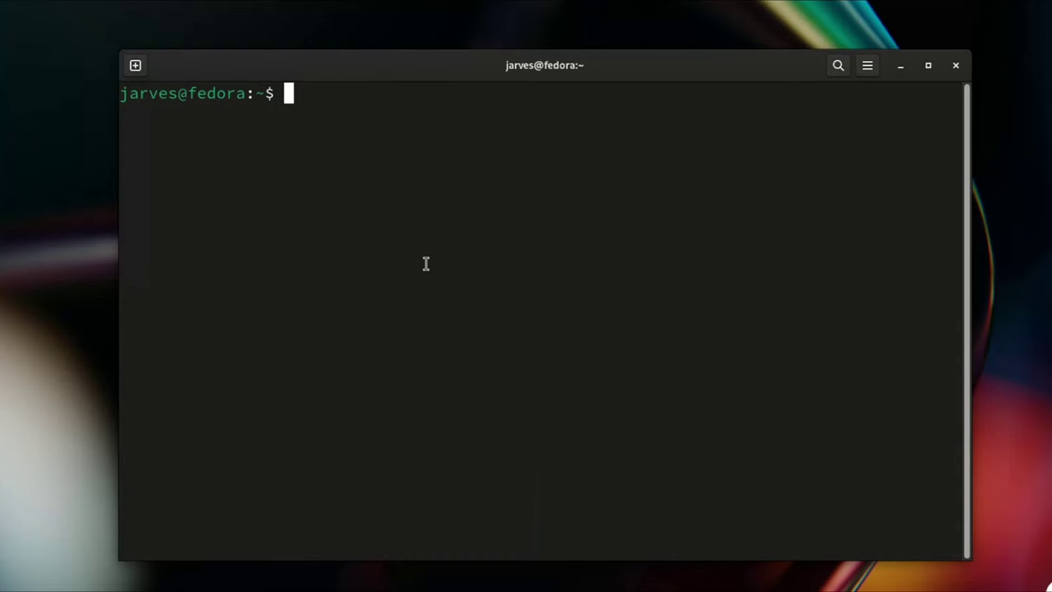
- Run "sudo dnf install gstreamer1-plugins-{bad-\*,good-\*,base} gstreamer1-plugin-openh264 gstreamer1-libav --exclude=gstreamer1-plugins-bad-free-devel" in the desktop terminal and accept the transaction
type("sudo dnf install gstreamer1-plugins-{bad-\\*,good-\\*,base} gstreamer1-plugin-openh264 gstreamer1-libav --exclude=gstreamer1-plugins-bad-free-devel")
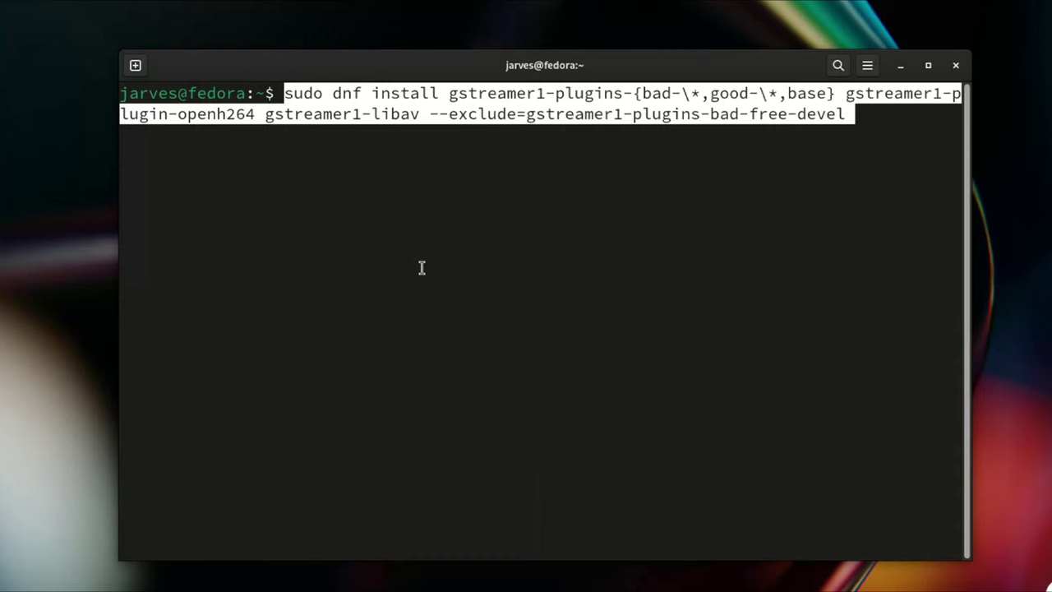
key("ctrl+Left")
key("ctrl+Left")
key("ctrl+Left")
key("ctrl+Left")
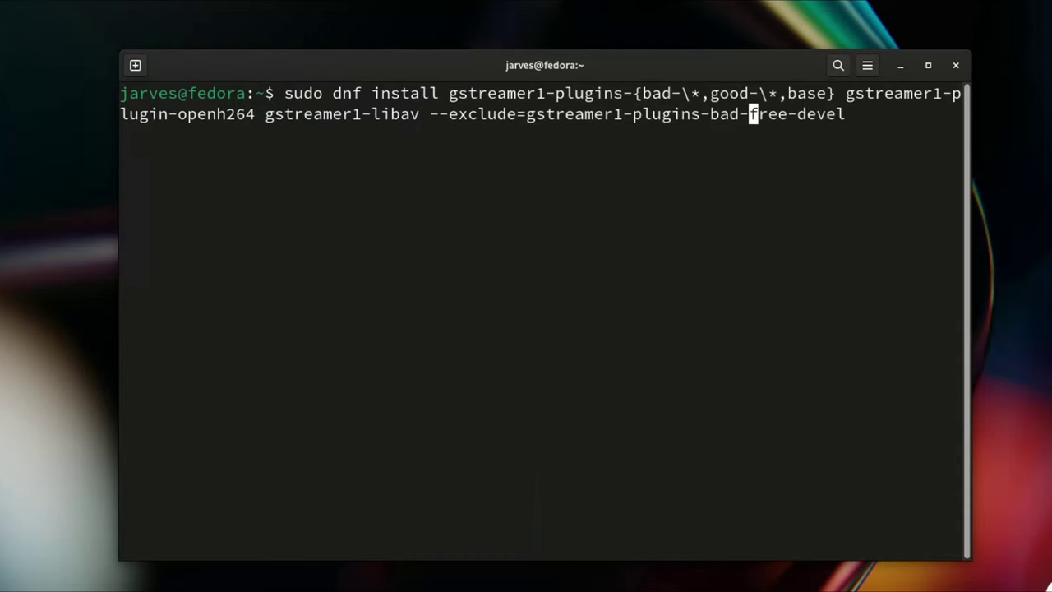
key("ctrl+Left")
key("ctrl+Left")
key("ctrl+Left")
key("ctrl+Left")
key("ctrl+Left")
key("ctrl+Left")
key("ctrl+Left")
key("ctrl+Left")
key("ctrl+Left")
key("ctrl+Left")
key("ctrl+Left")
key("ctrl+Right")
key("ctrl+Right")
key("ctrl+Right")
key("ctrl+Right")
key("ctrl+Right")
key("ctrl+Right")
key("ctrl+Right")
key("ctrl+Right")
key("ctrl+Right")
key("ctrl+Right")
key("Return")
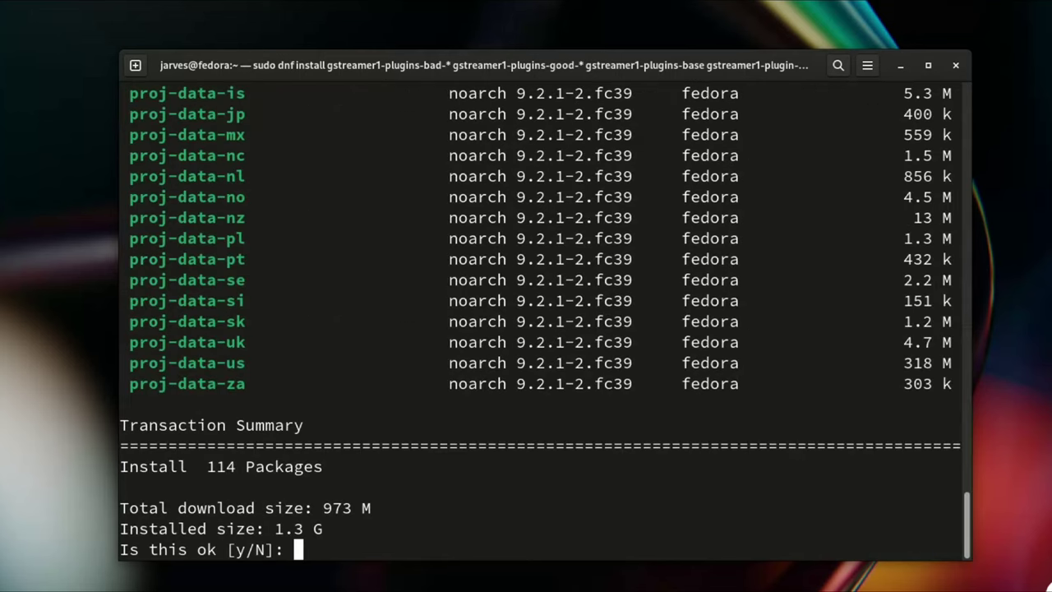
type("y")
key("Return")
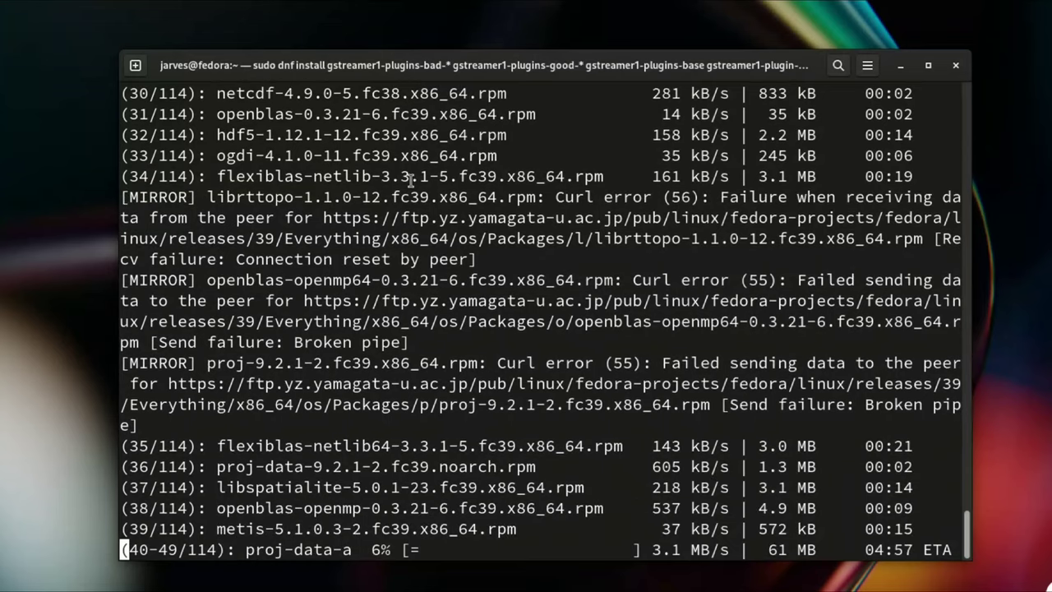
- Look back through the GStreamer package list and abort the running download
scroll(411, 180, "up", 10)
scroll(411, 181, "up", 15)
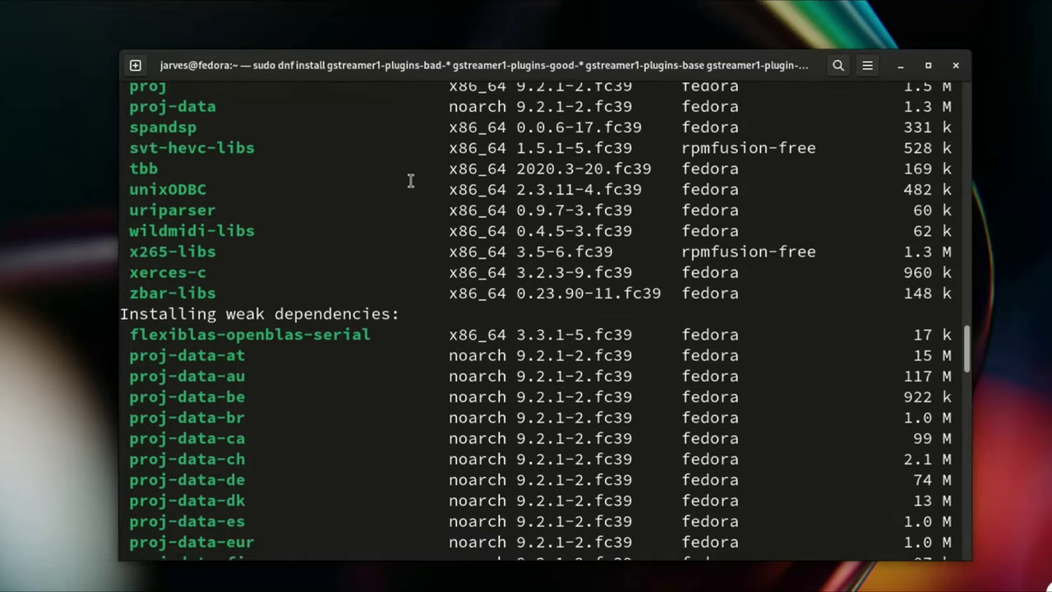
scroll(409, 181, "down", 20)
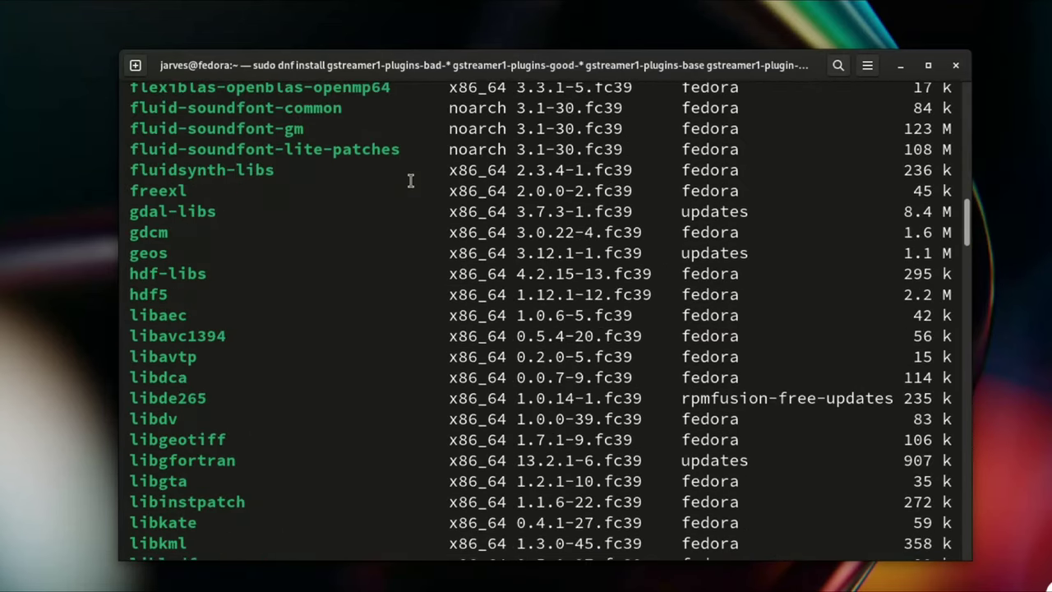
scroll(508, 418, "down", 5)
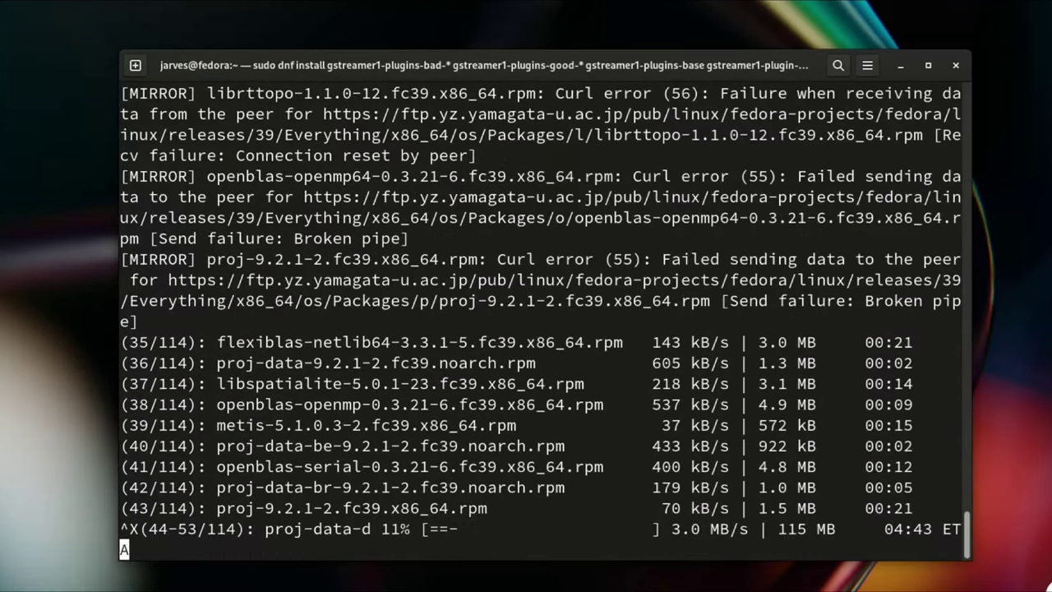
key("ctrl+c")
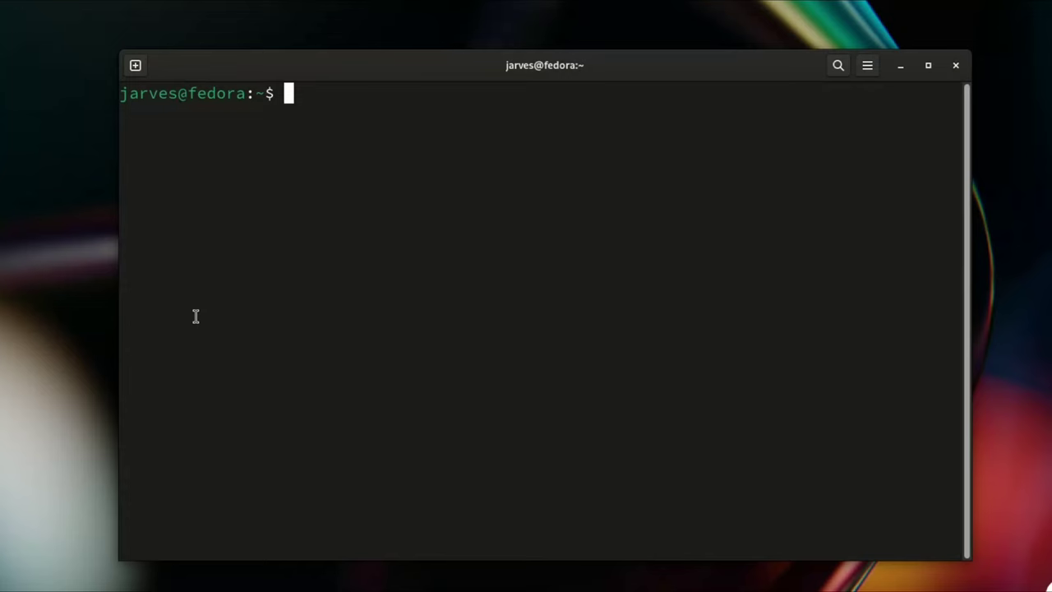
- Install VLC with "sudo dnf install vlc" and accept the transaction
key("ctrl+shift+v")
key("Return")
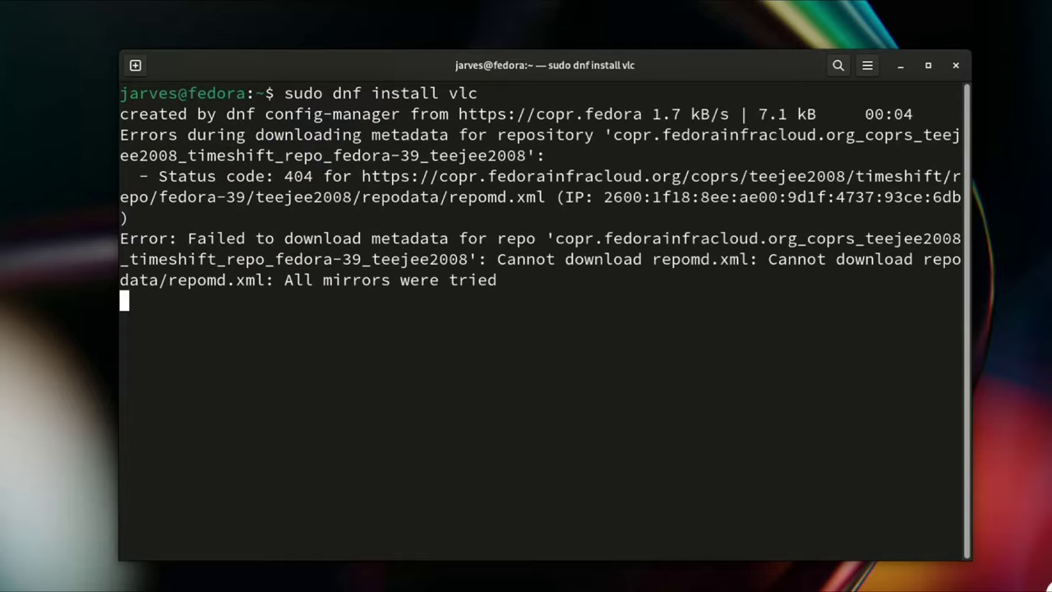
type("y")
key("Return")
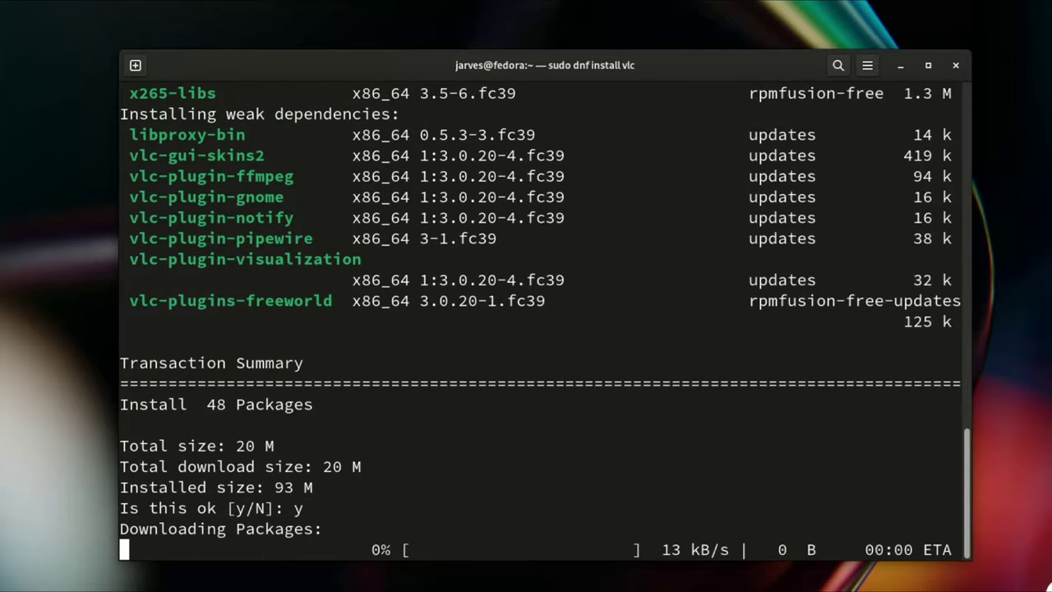